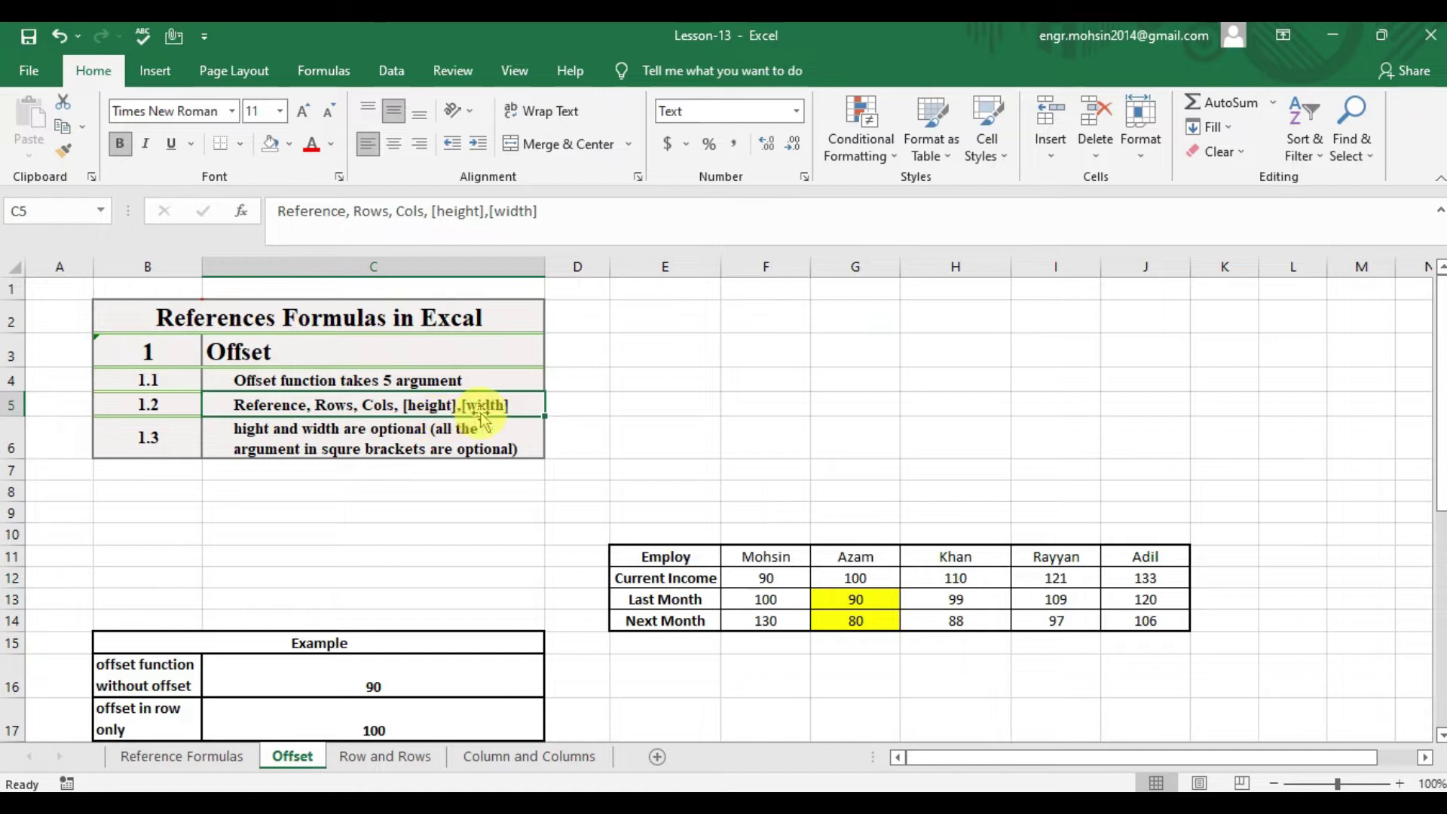
# Enter =OFFSET(F12,0,0) in C16 for the example of the offset function without offset.
pyautogui.click(309, 428)
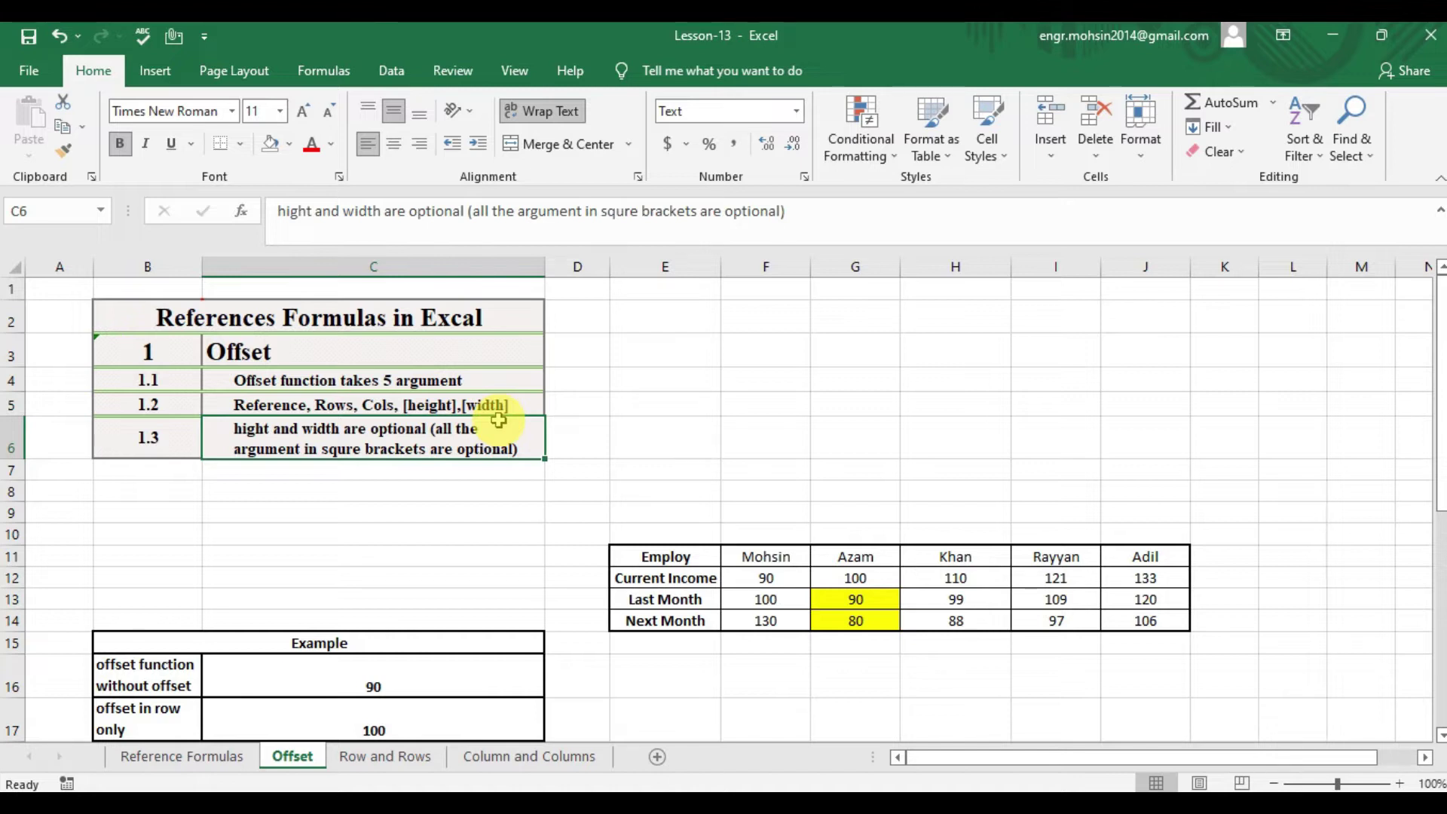
pyautogui.press('Down')
pyautogui.press('Down')
pyautogui.press('Down')
pyautogui.press('Down')
pyautogui.press('Down')
pyautogui.press('Down')
pyautogui.press('Down')
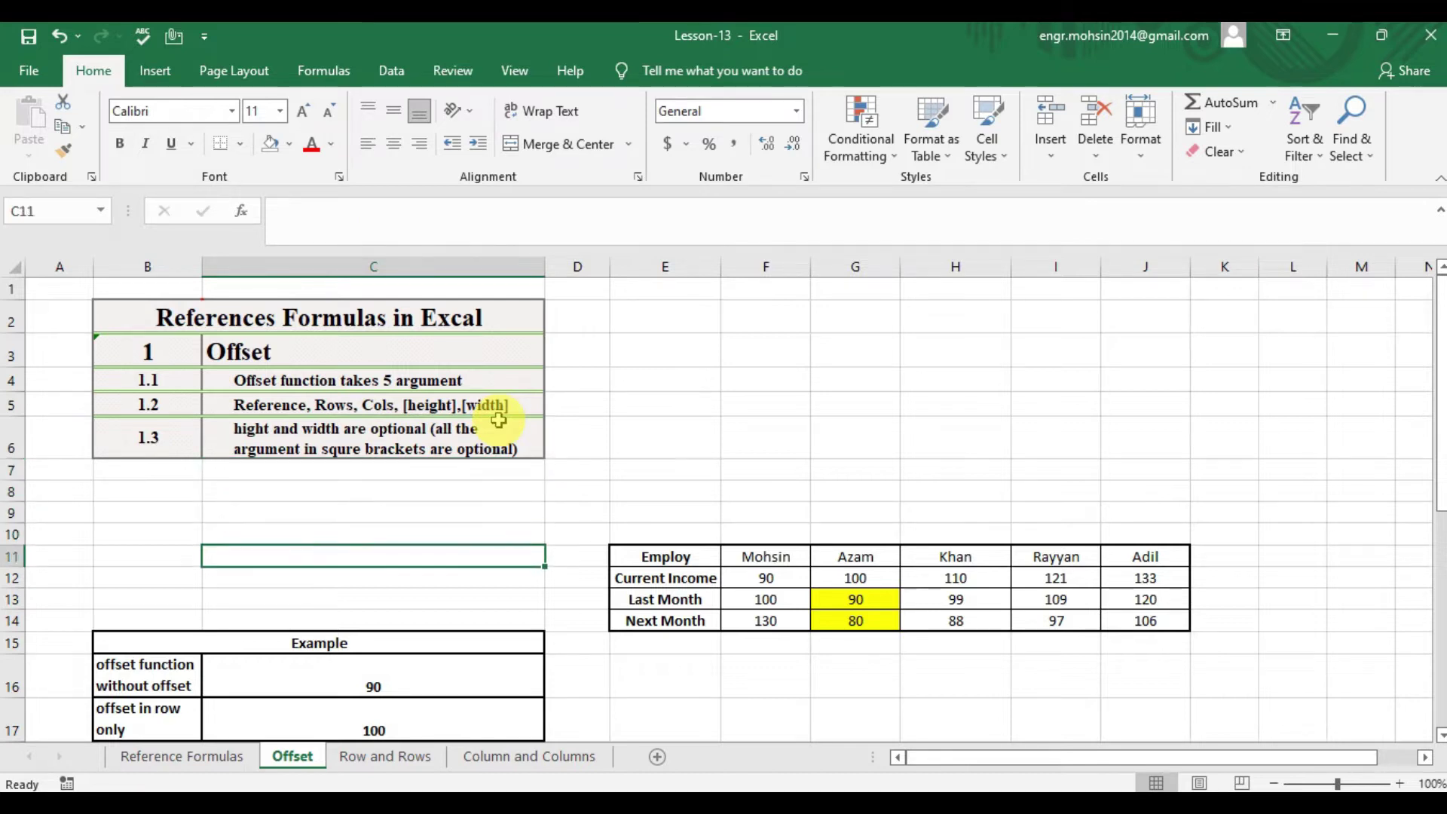
pyautogui.press('Down')
pyautogui.press('Down')
pyautogui.press('Down')
pyautogui.press('Left')
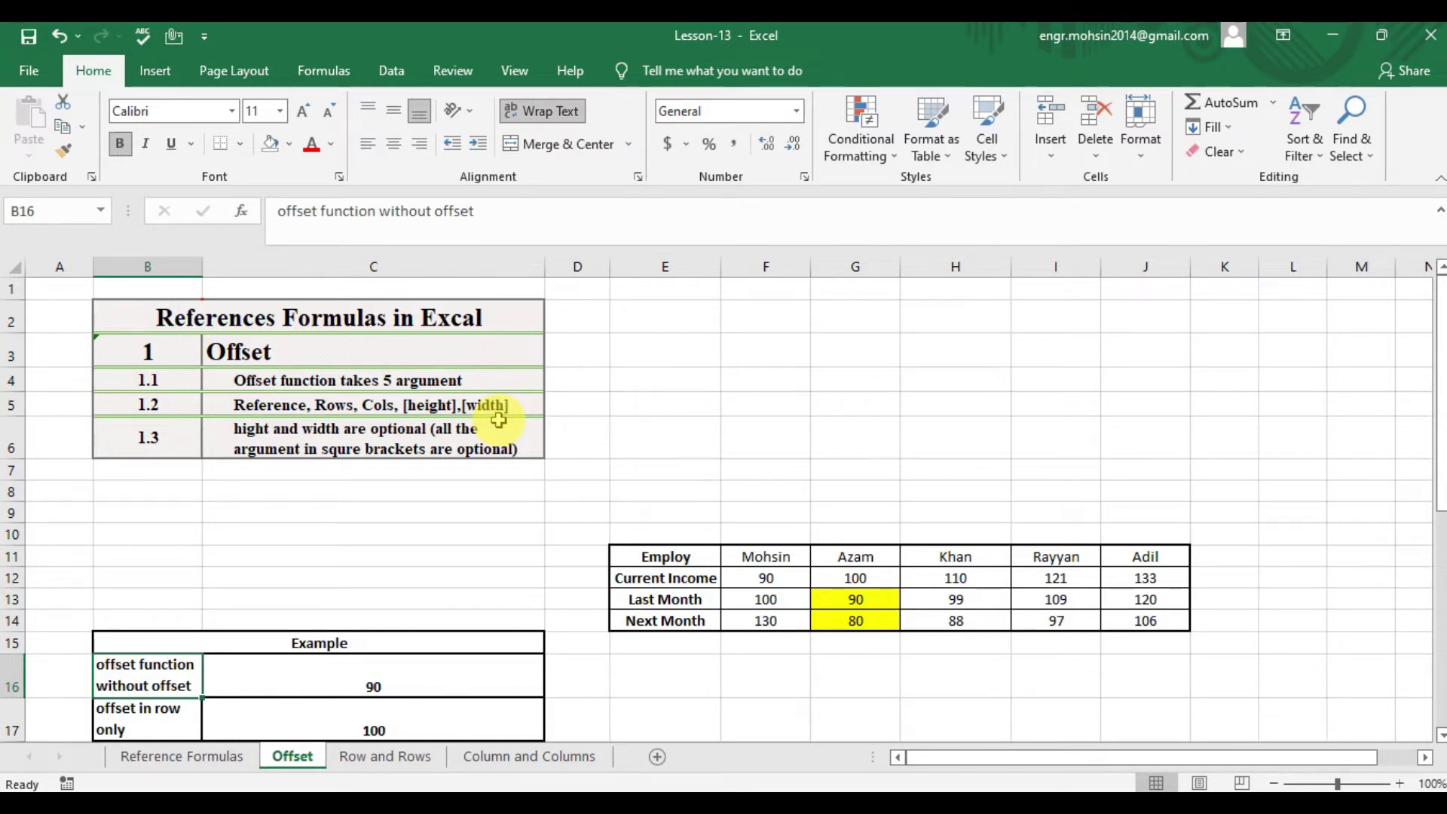
pyautogui.press('Right')
pyautogui.write('=')
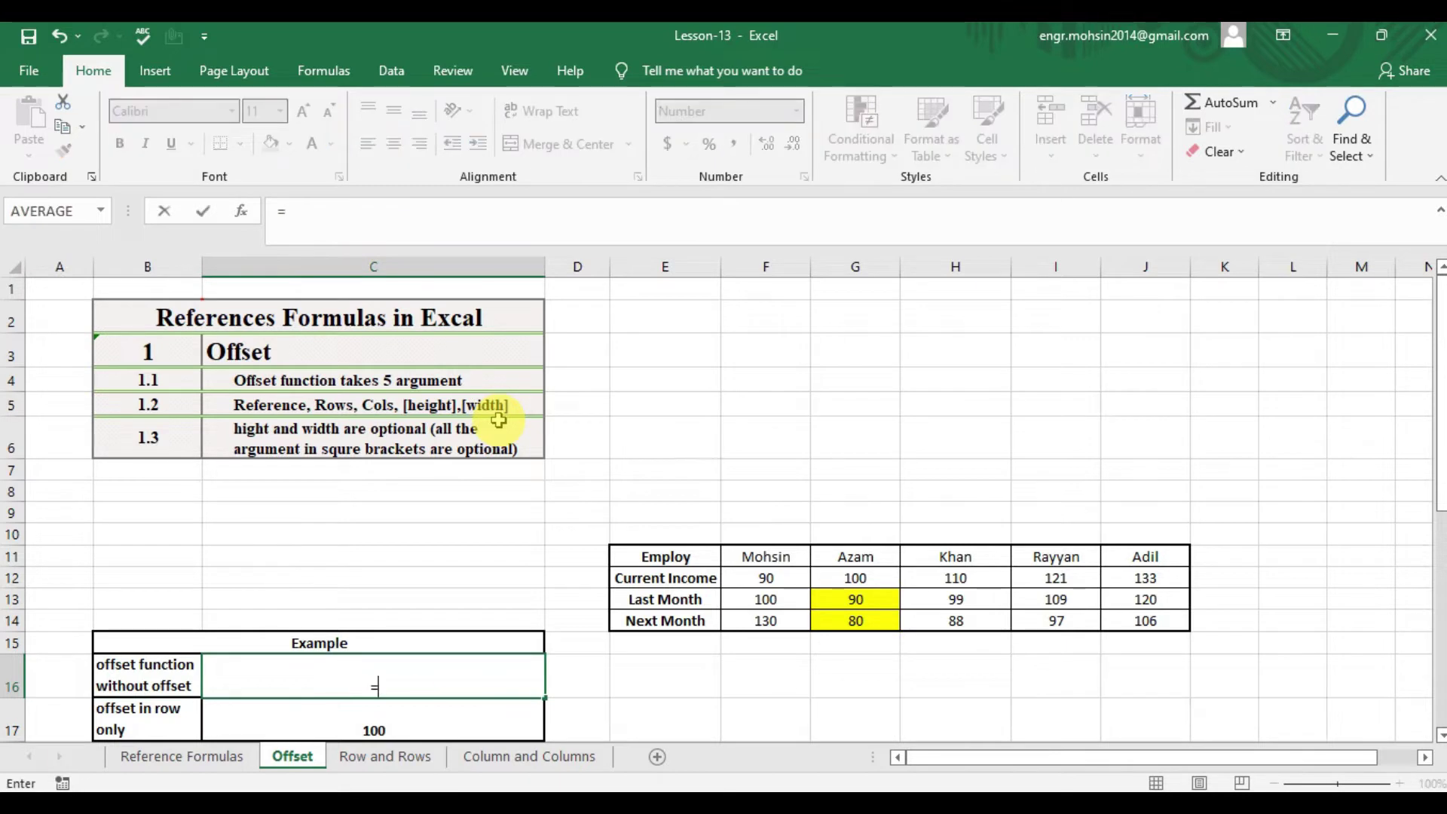
pyautogui.write('off')
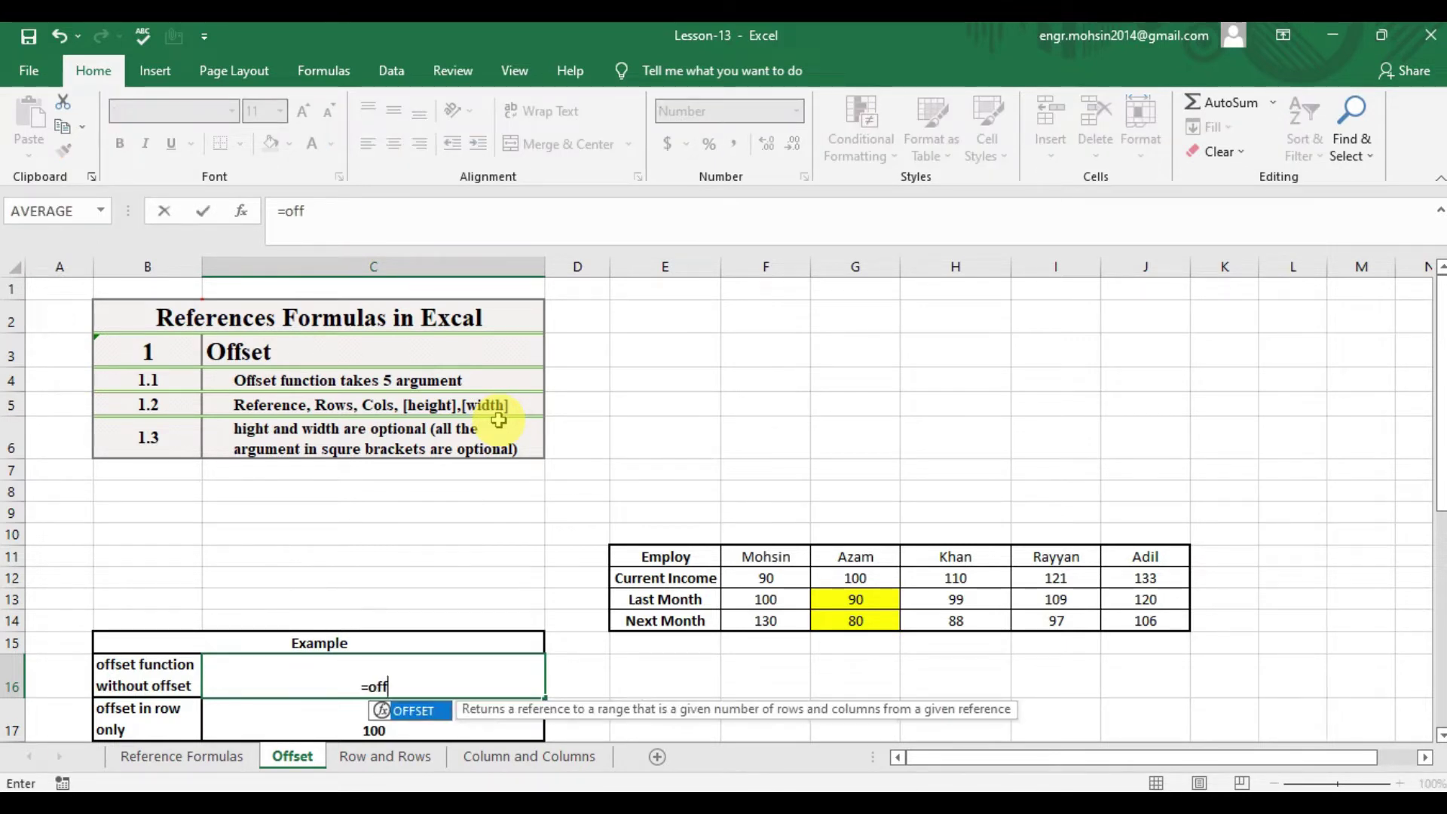
pyautogui.press('Tab')
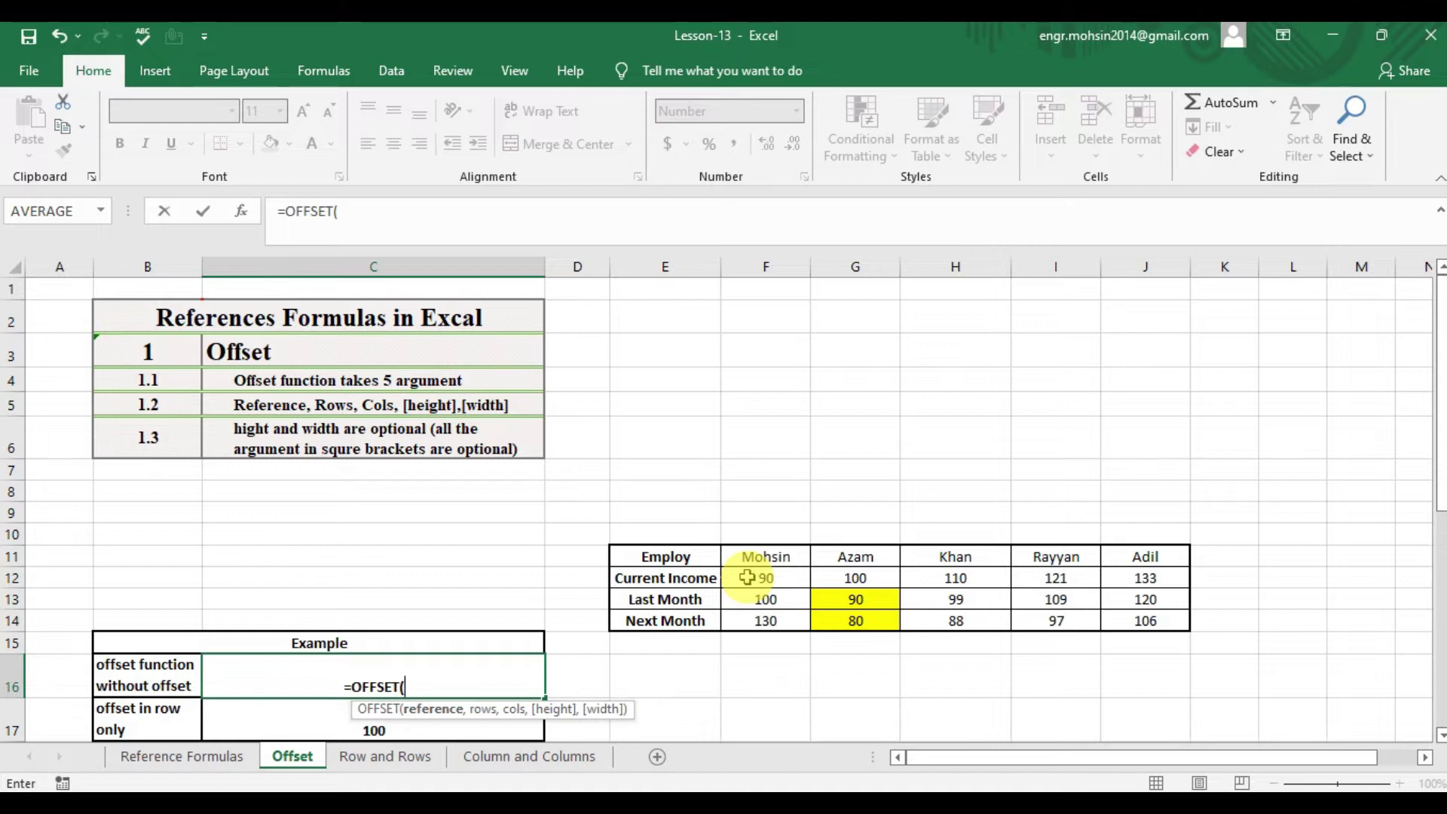
pyautogui.moveTo(746, 577); pyautogui.dragTo(784, 580)
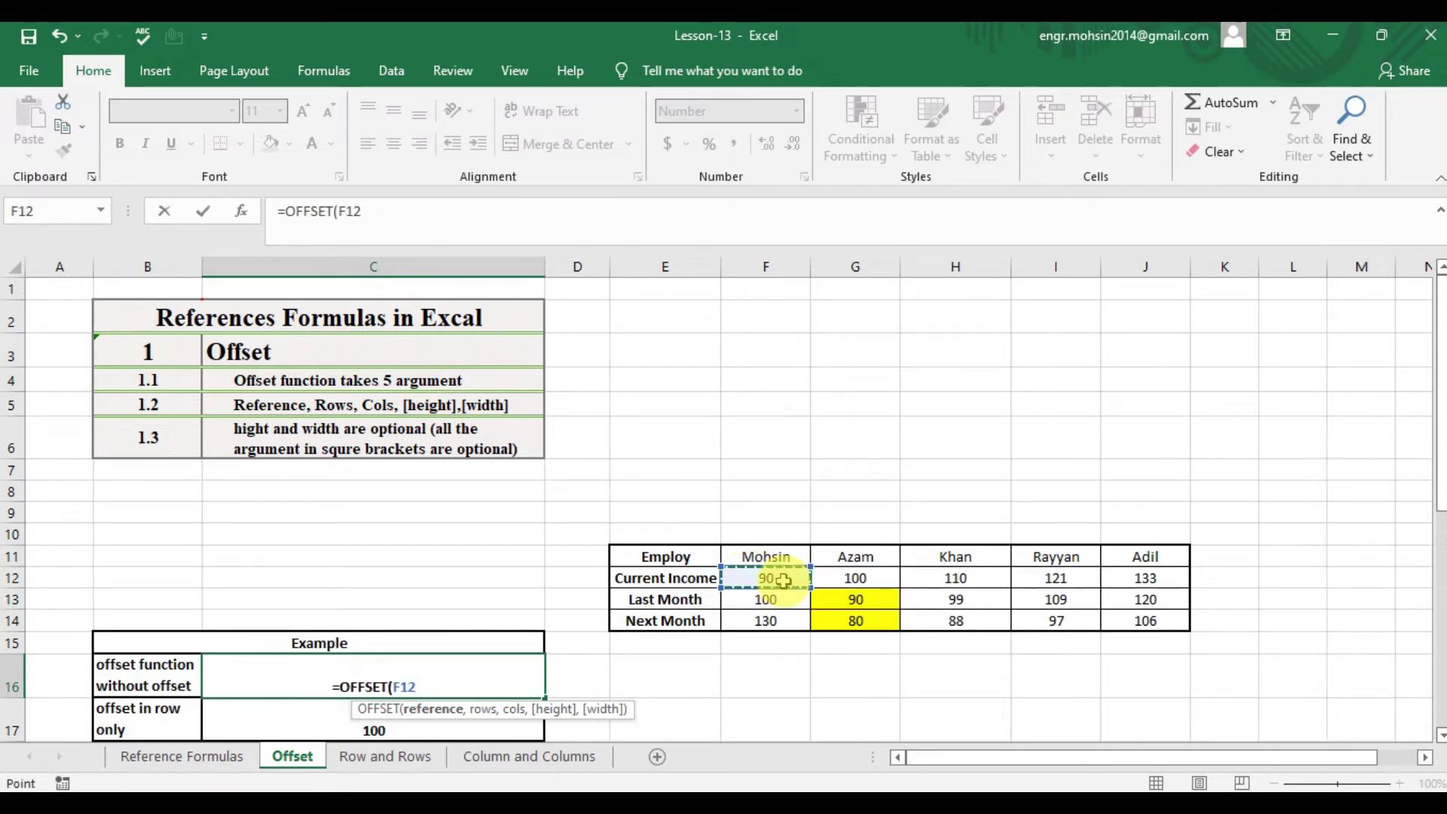
pyautogui.write(',')
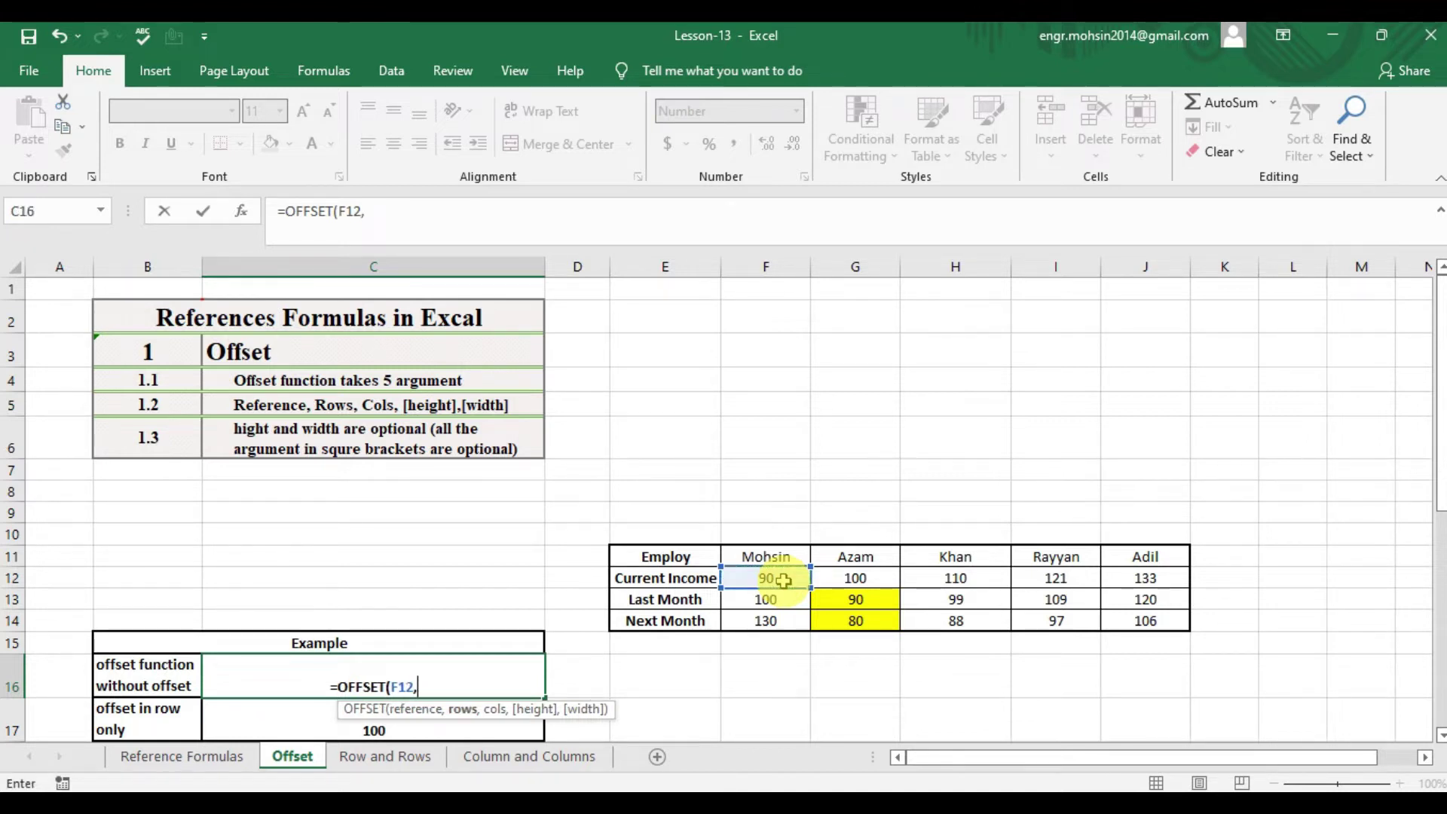
pyautogui.write('0')
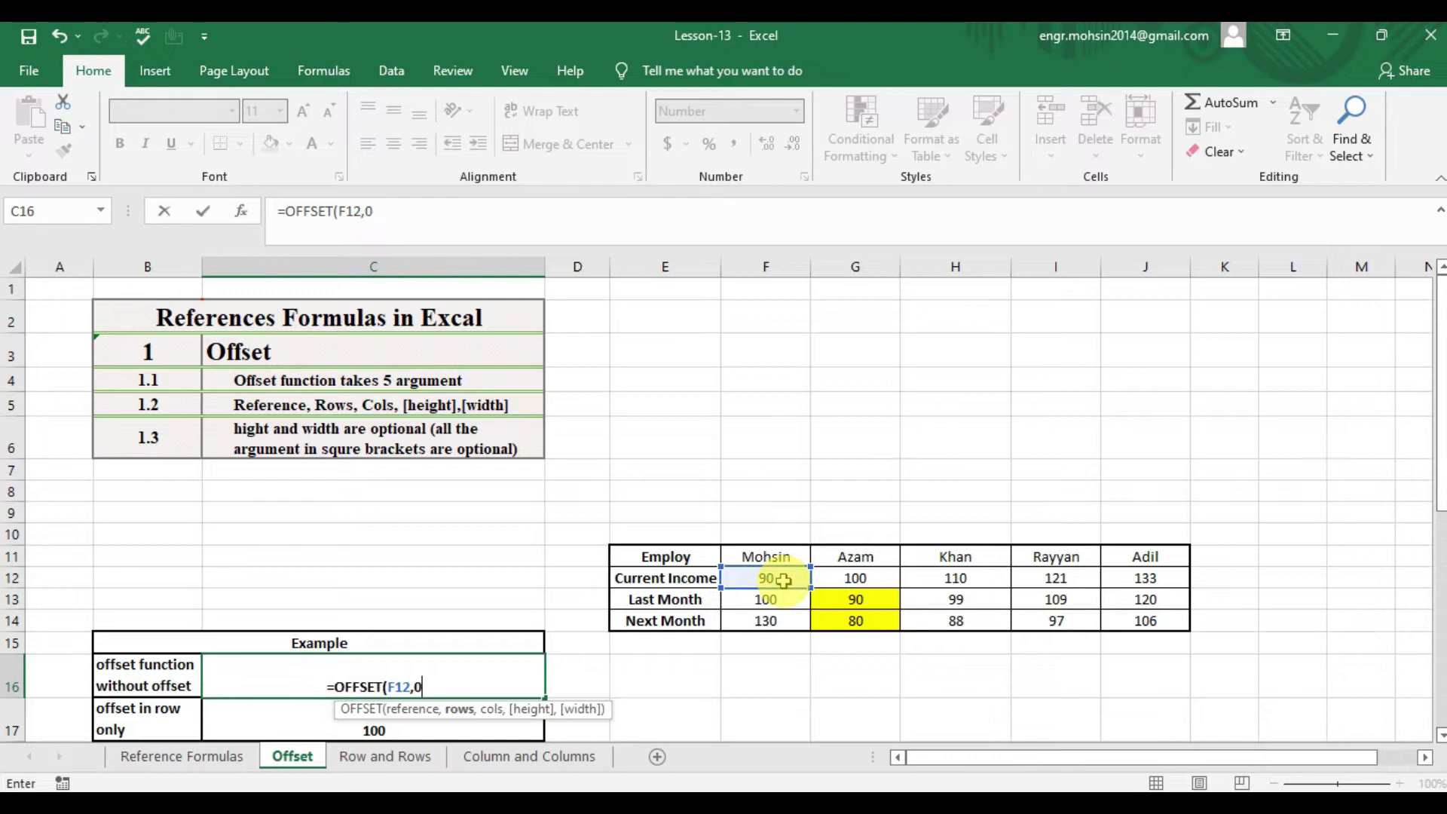
pyautogui.write(',')
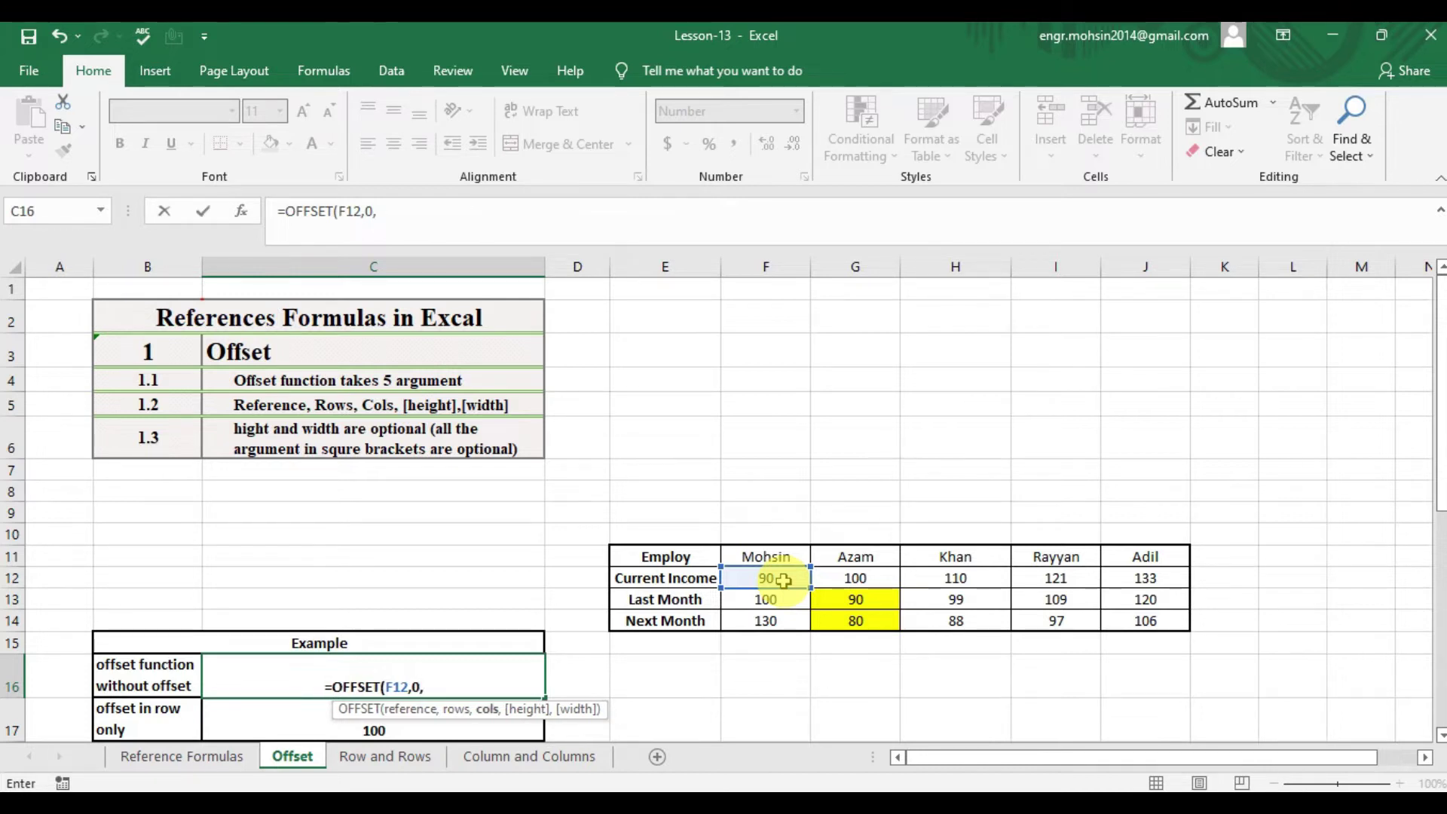
pyautogui.write('0')
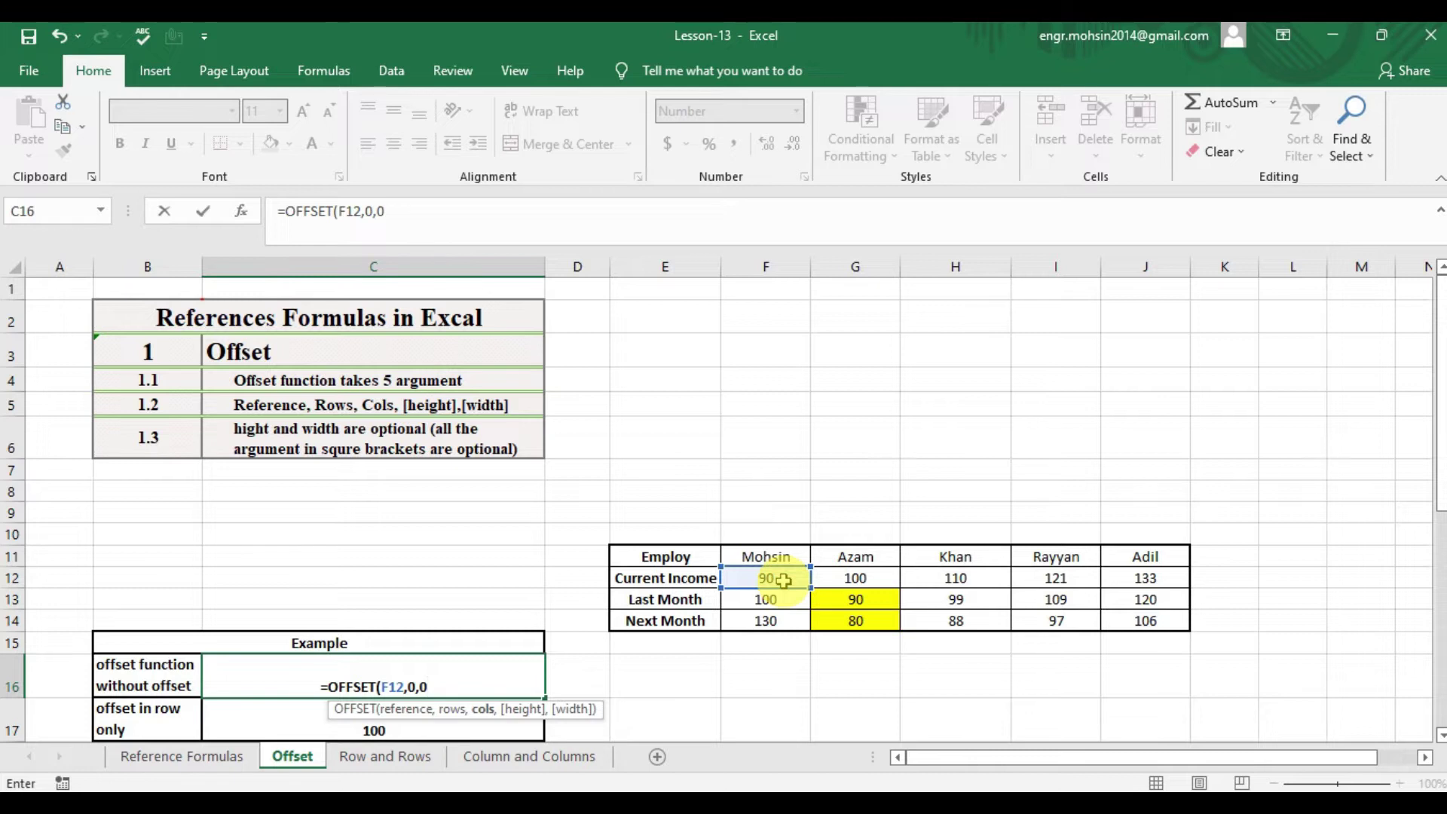
pyautogui.write(')')
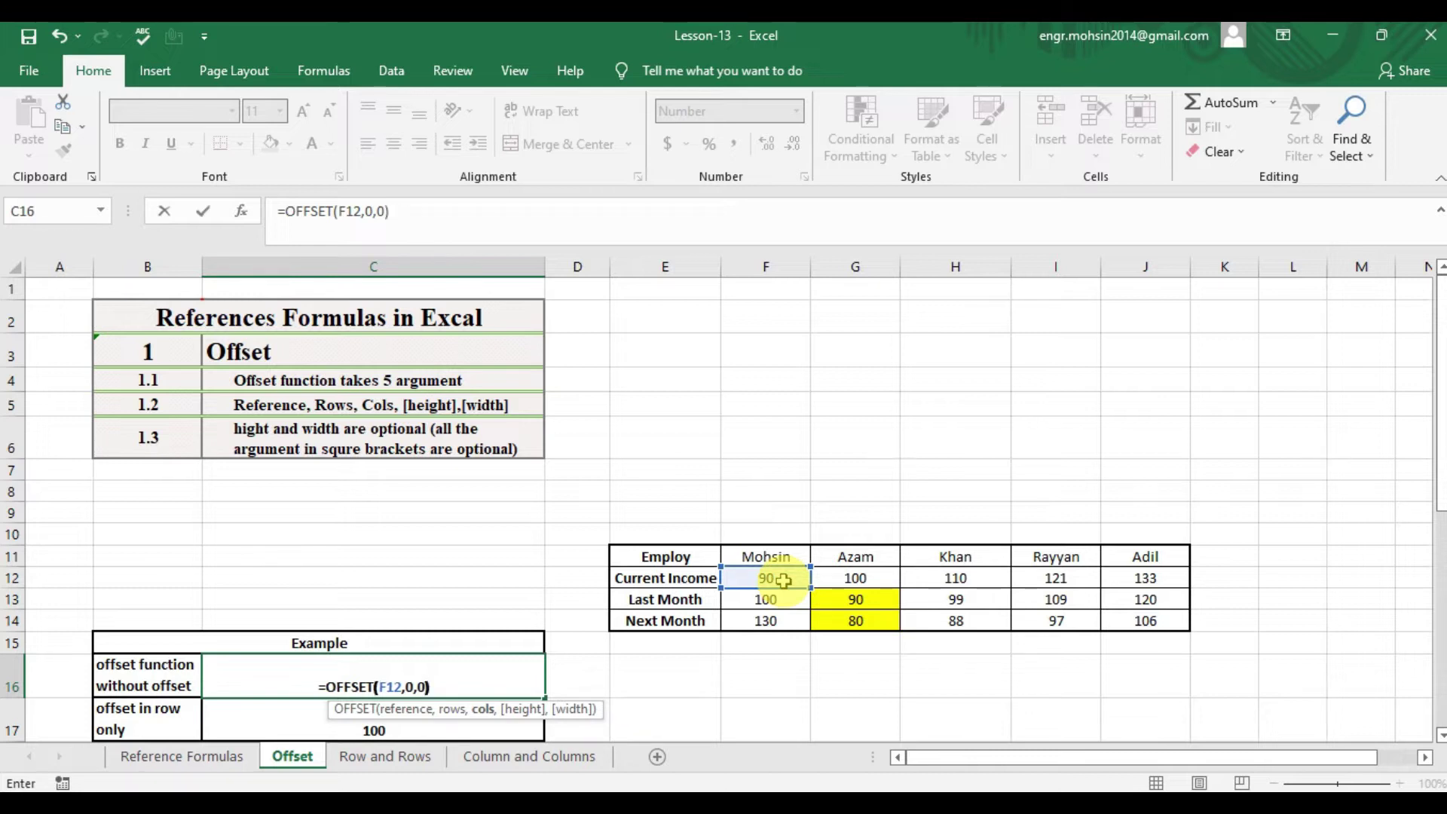
pyautogui.hotkey('ctrl', 'Return')
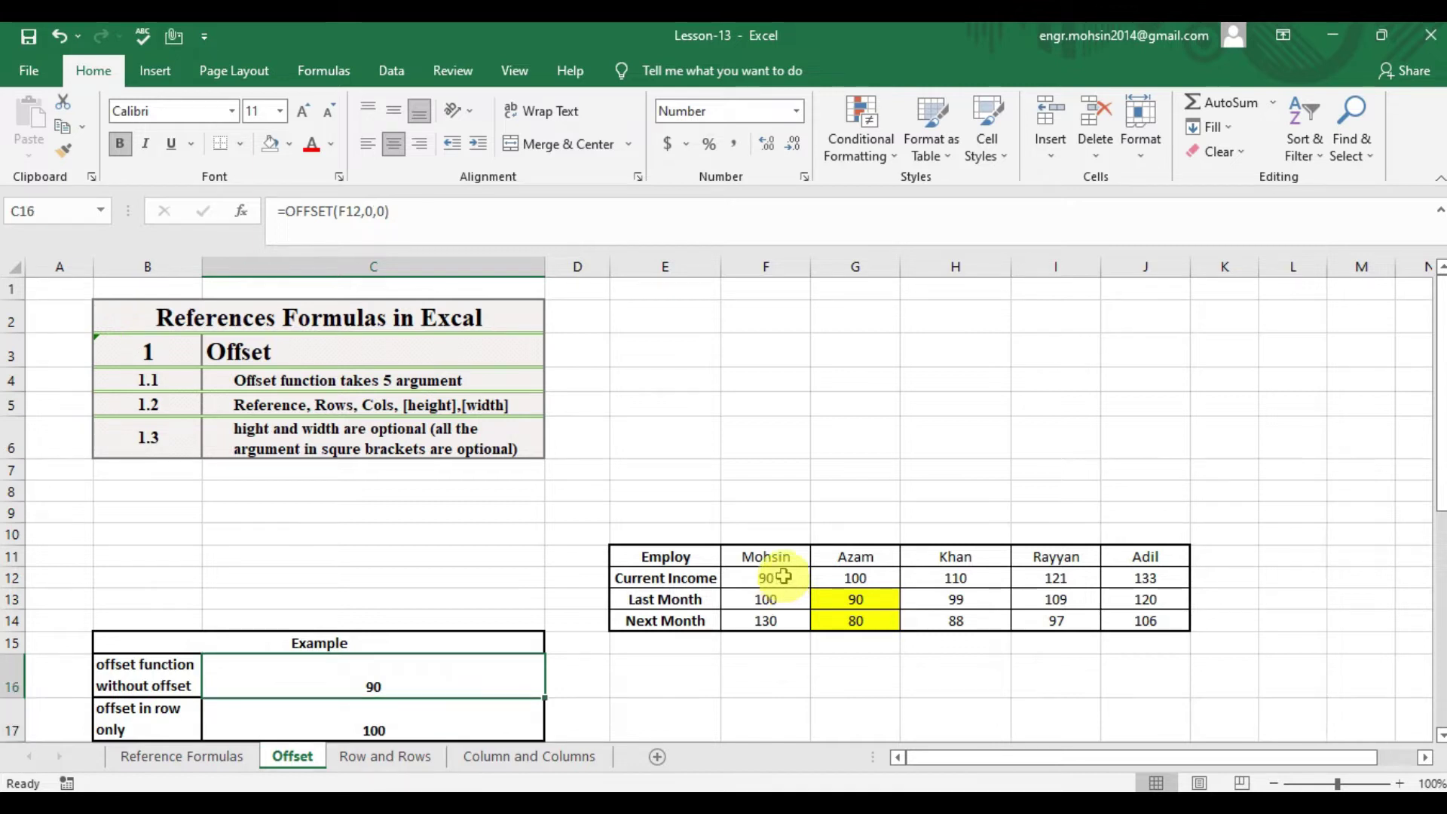
pyautogui.click(188, 679)
pyautogui.press('Right')
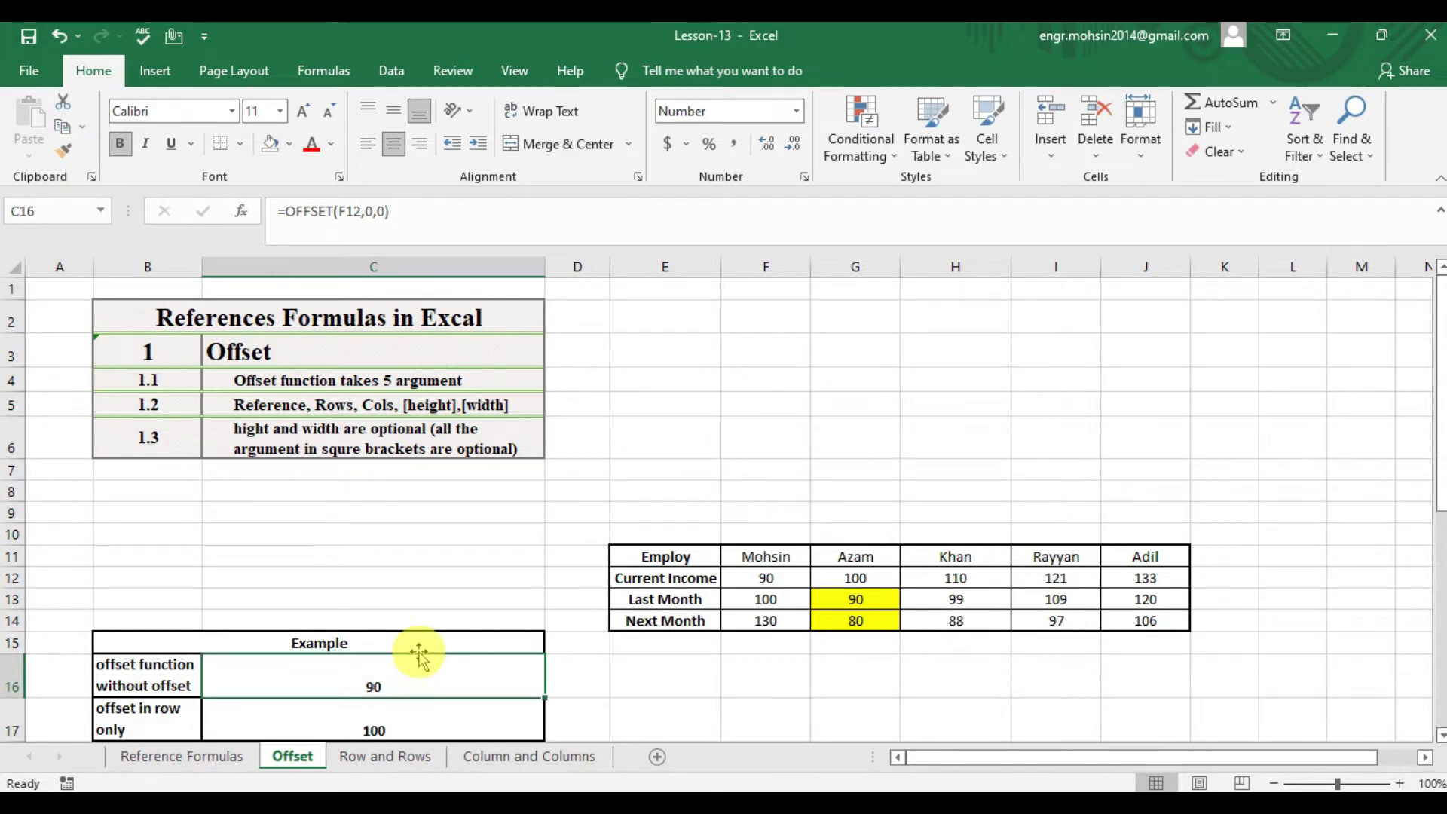
# Enter =OFFSET(F12,1,0) in C17 for the row-only offset example and check its reference.
pyautogui.click(753, 577)
pyautogui.press('Down')
pyautogui.press('Down')
pyautogui.press('Down')
pyautogui.press('Down')
pyautogui.press('Down')
pyautogui.press('Down')
pyautogui.press('Down')
pyautogui.press('Down')
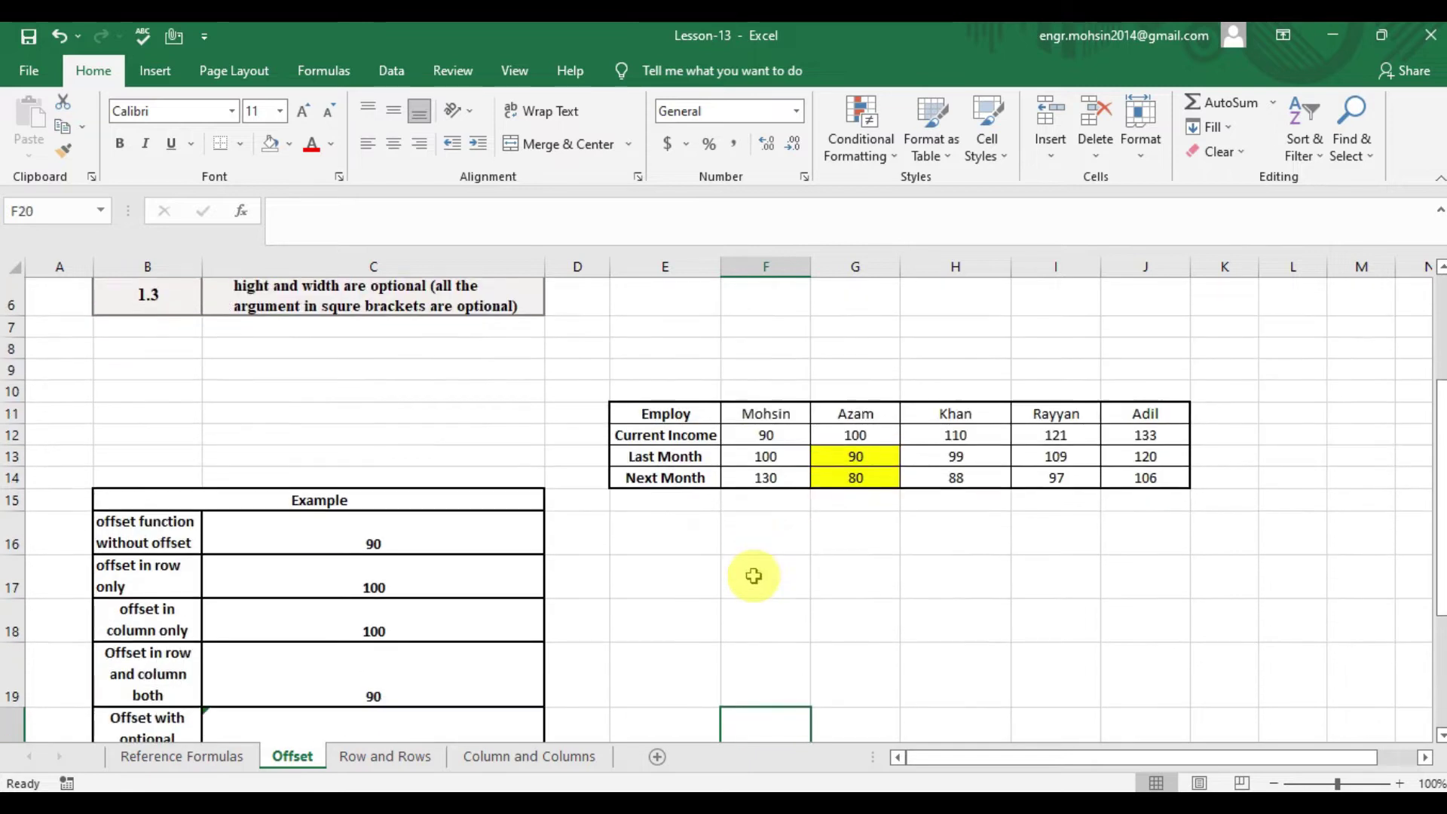
pyautogui.press('Up')
pyautogui.press('Up')
pyautogui.press('Up')
pyautogui.press('Left')
pyautogui.press('Left')
pyautogui.press('Left')
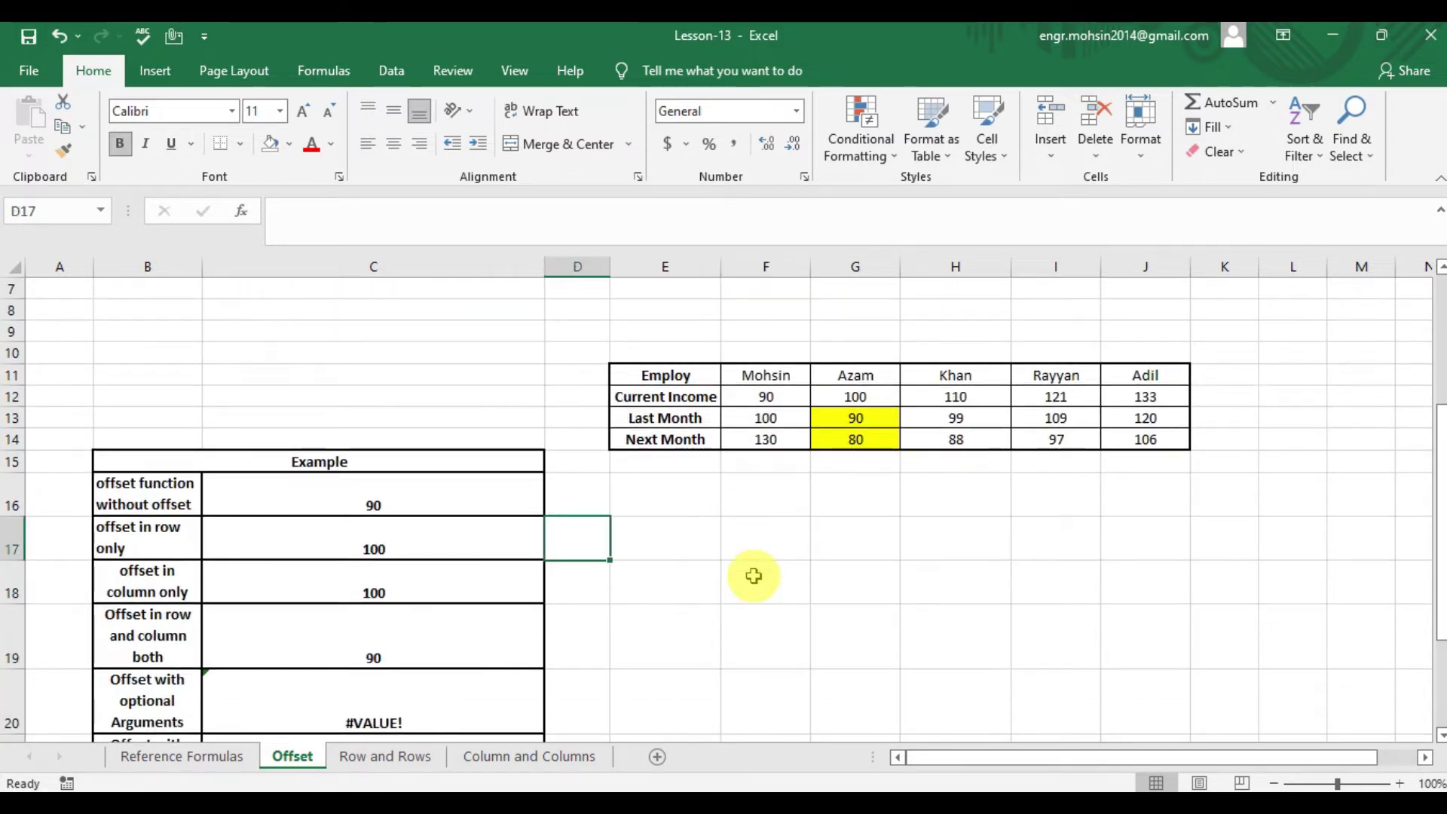
pyautogui.write('=off')
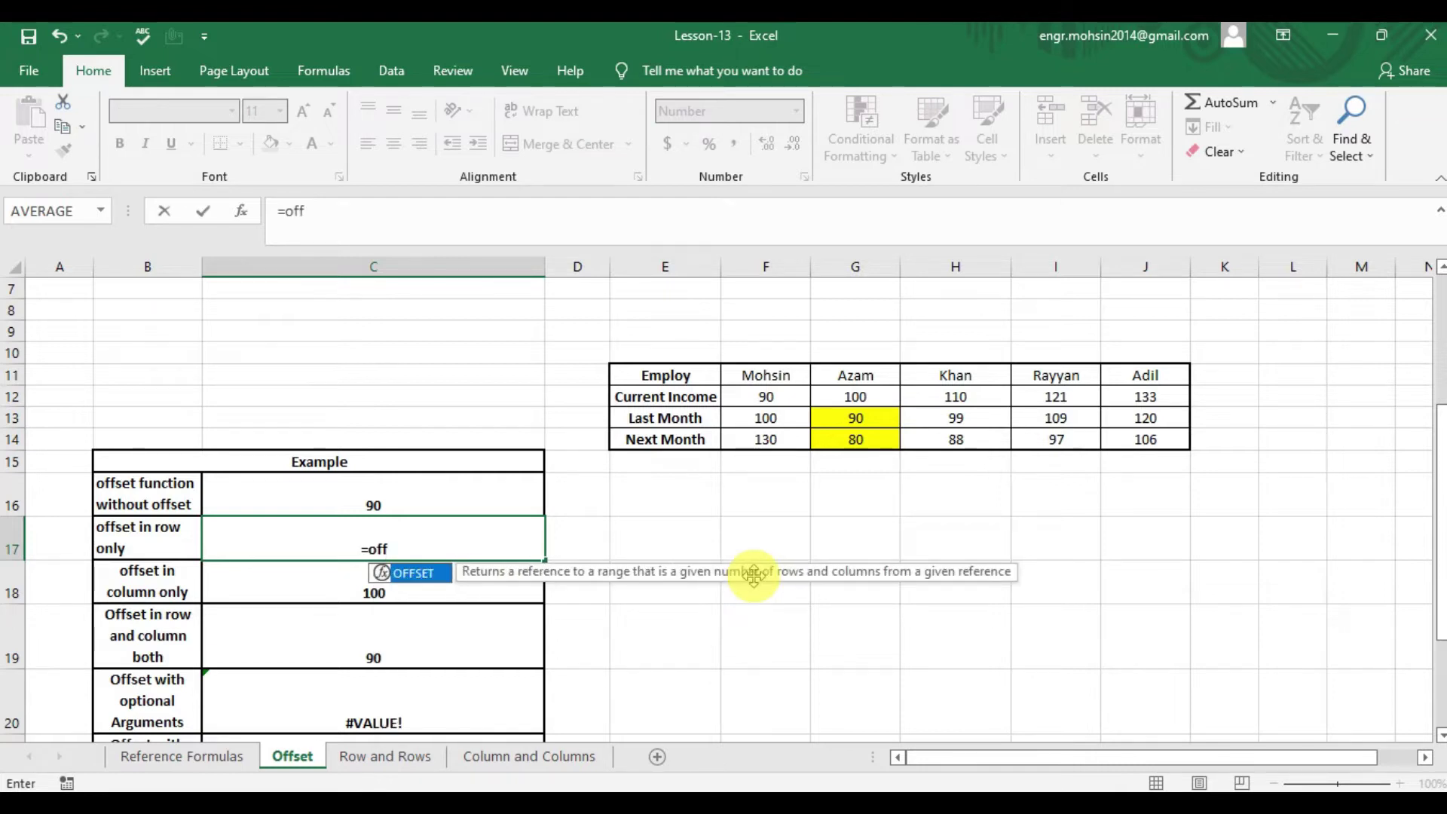
pyautogui.press('Tab')
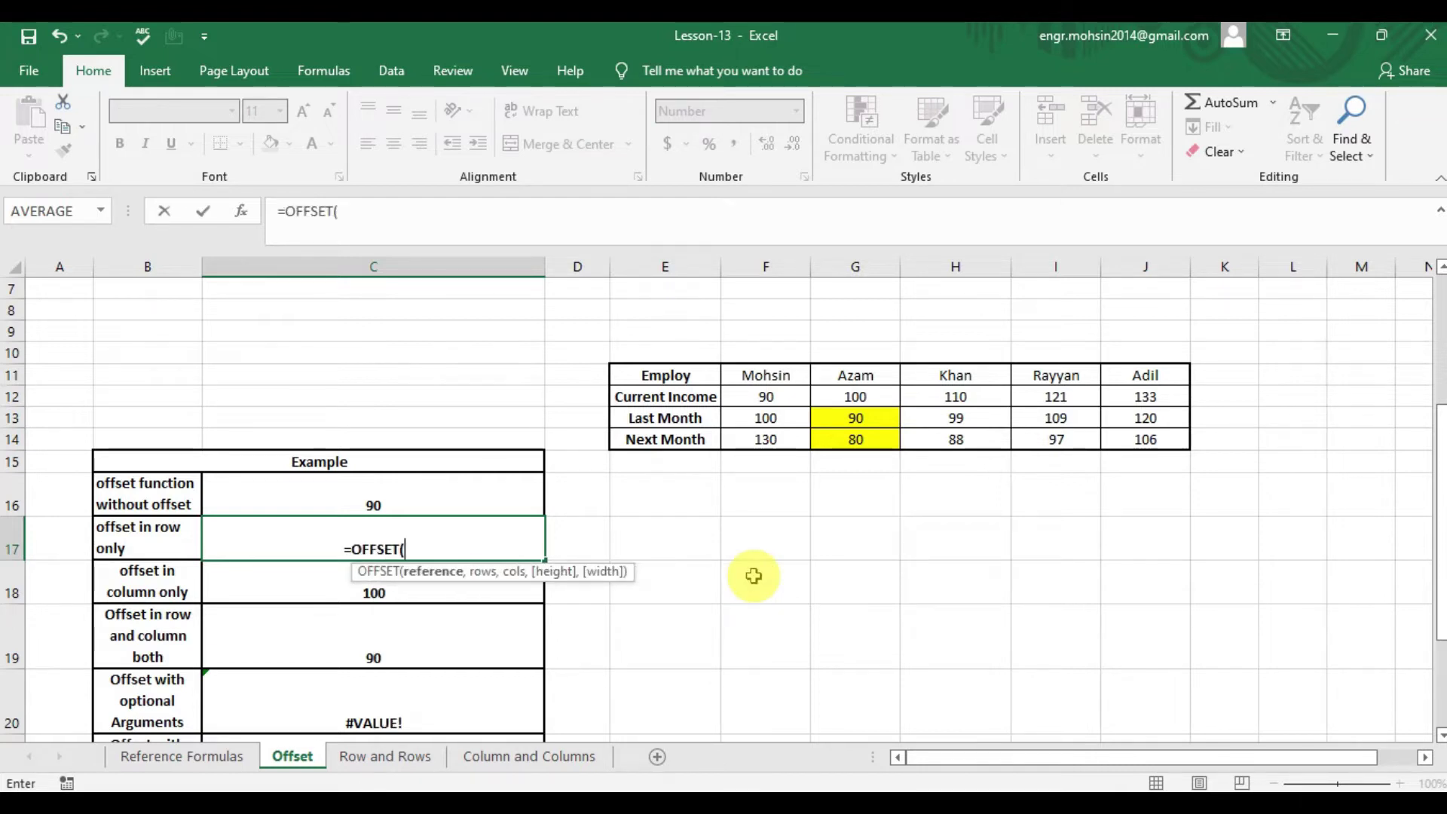
pyautogui.press('Right')
pyautogui.press('Right')
pyautogui.press('Up')
pyautogui.press('Up')
pyautogui.press('Up')
pyautogui.press('Up')
pyautogui.press('Up')
pyautogui.press('Right')
pyautogui.write(',')
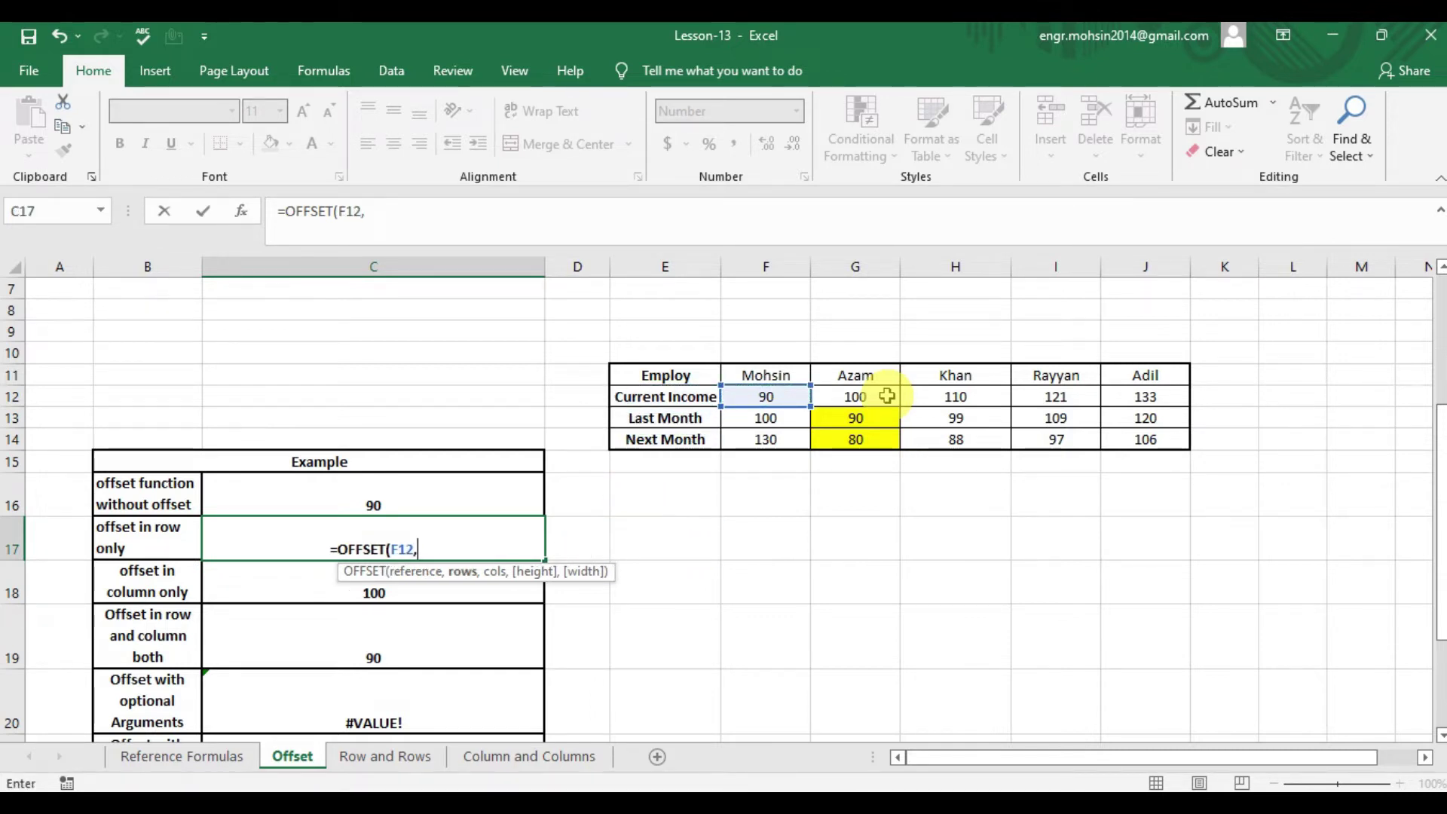
pyautogui.write('1,')
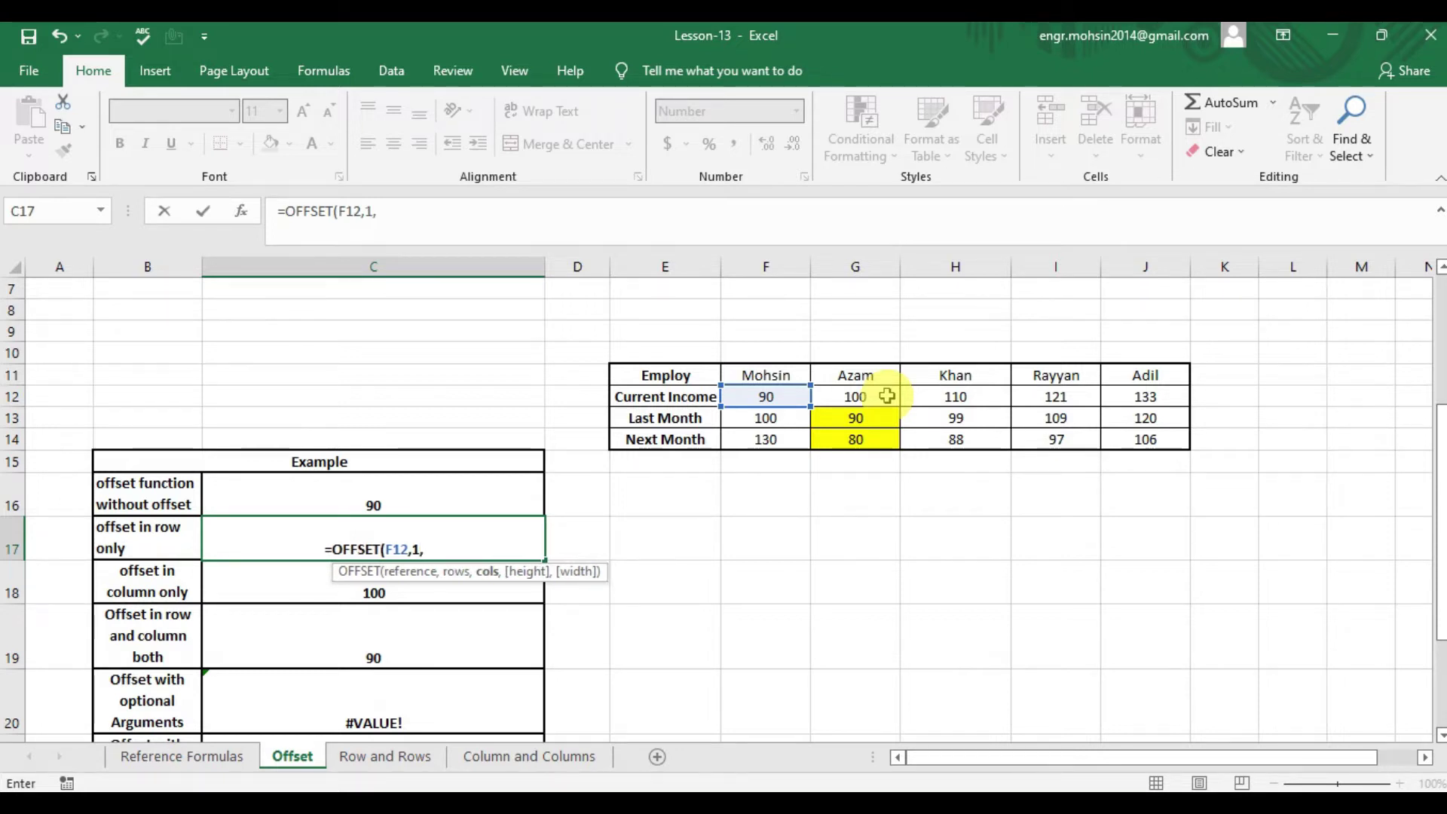
pyautogui.write('0')
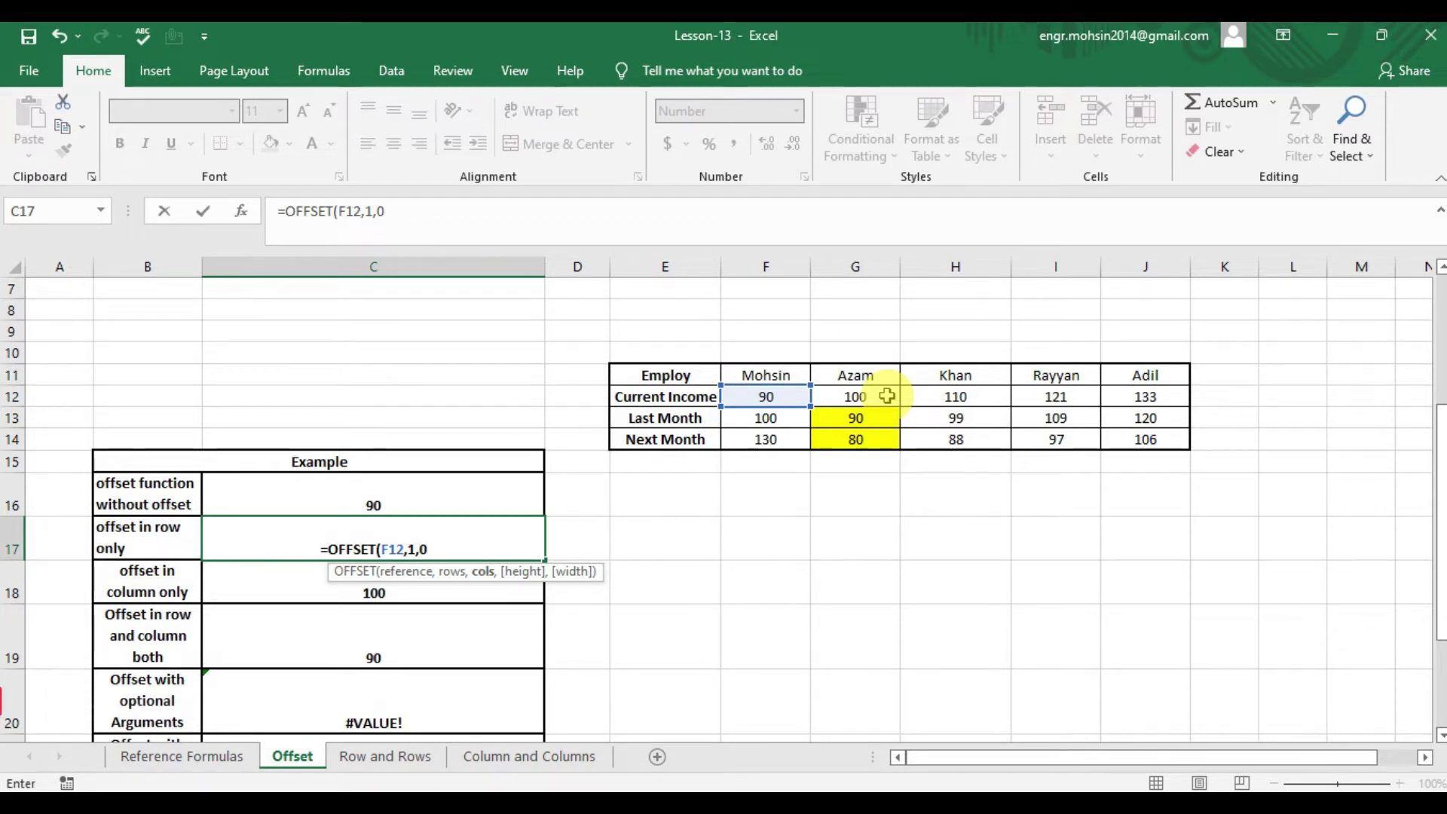
pyautogui.write(')')
pyautogui.press('Return')
pyautogui.press('Up')
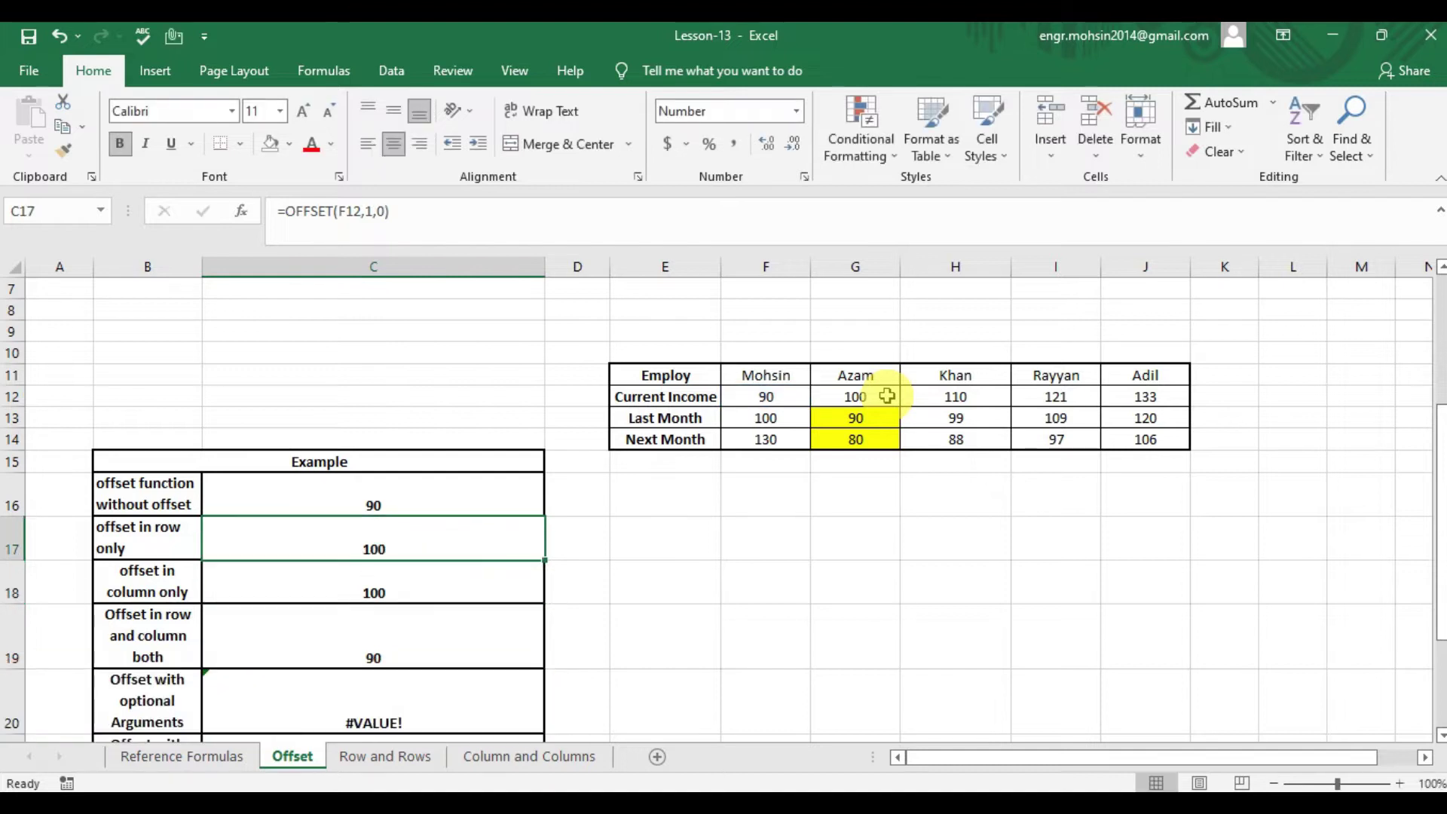
pyautogui.doubleClick(492, 538)
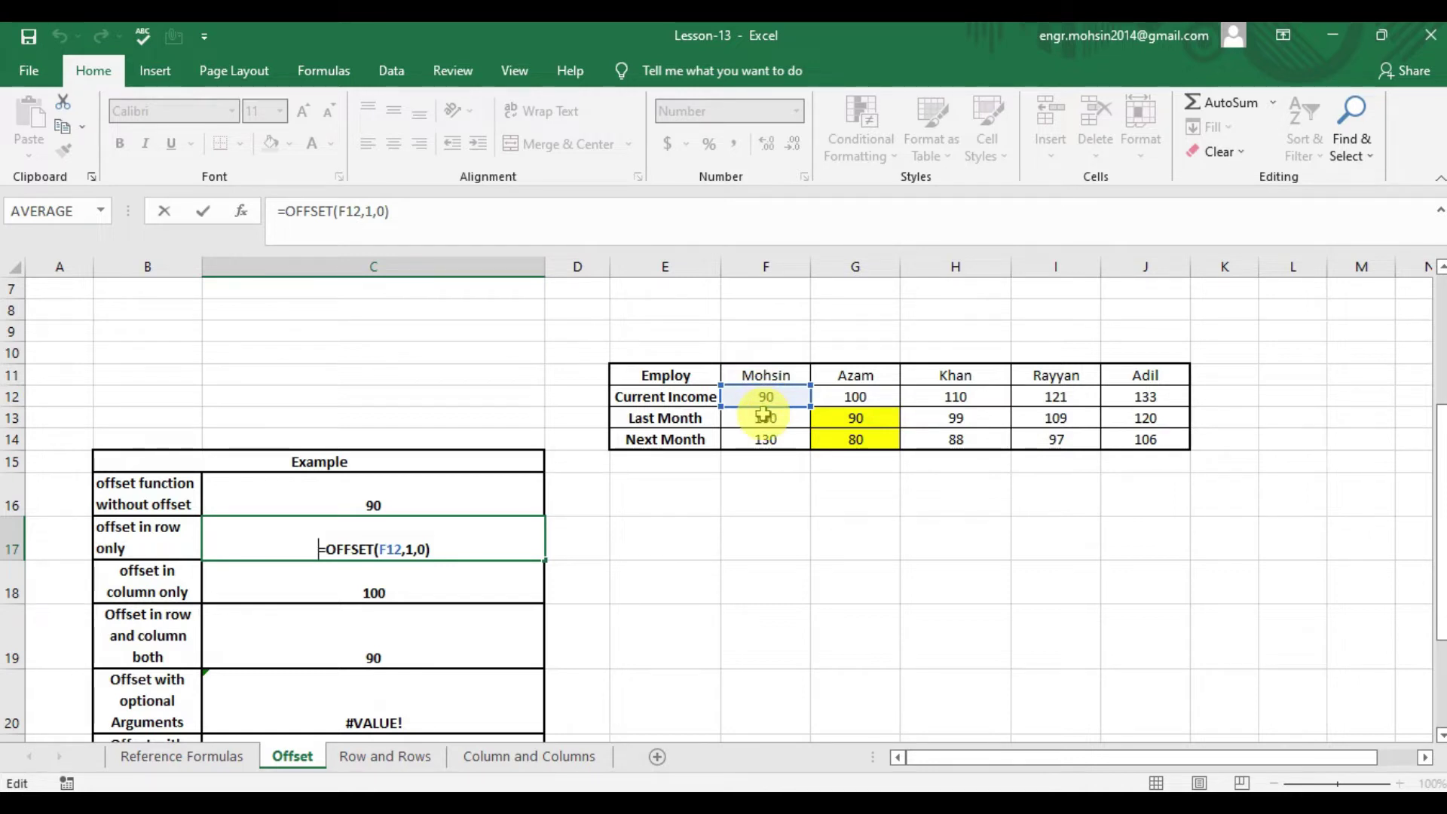
pyautogui.hotkey('ctrl', 'Return')
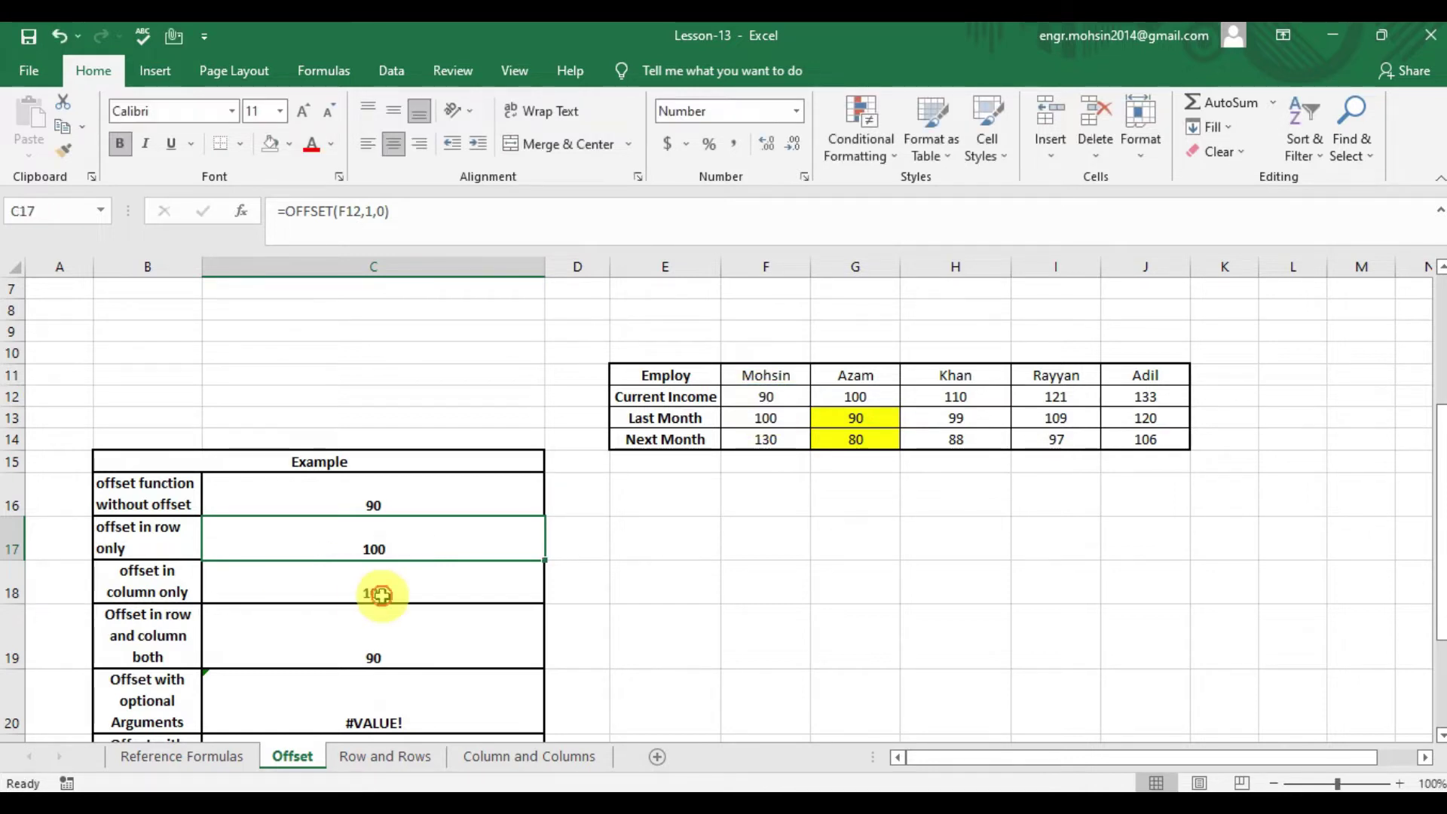
# Enter =OFFSET(F12,0,1) in C18 for the column-only offset example.
pyautogui.click(382, 595)
pyautogui.write('=')
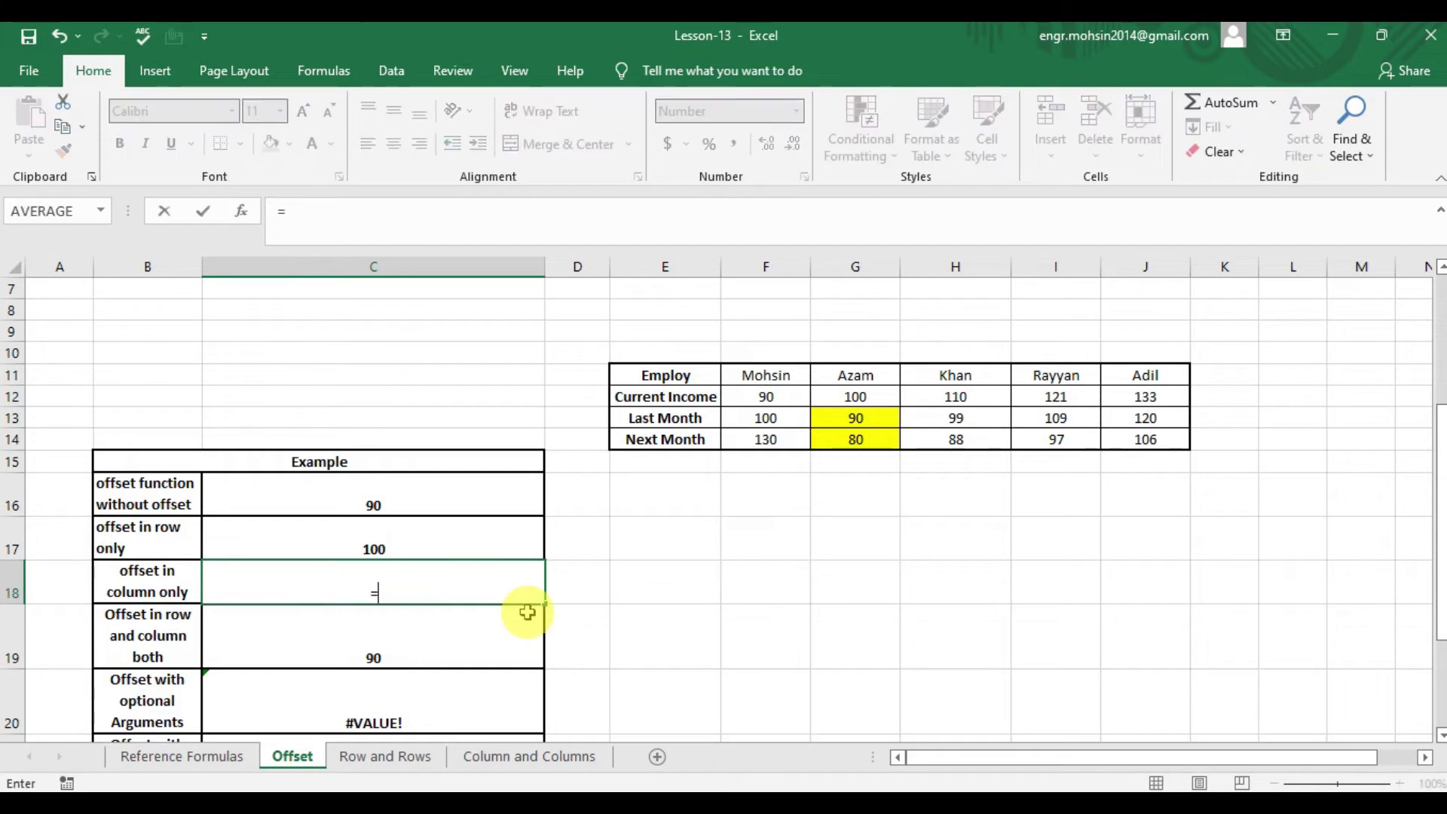
pyautogui.write('off')
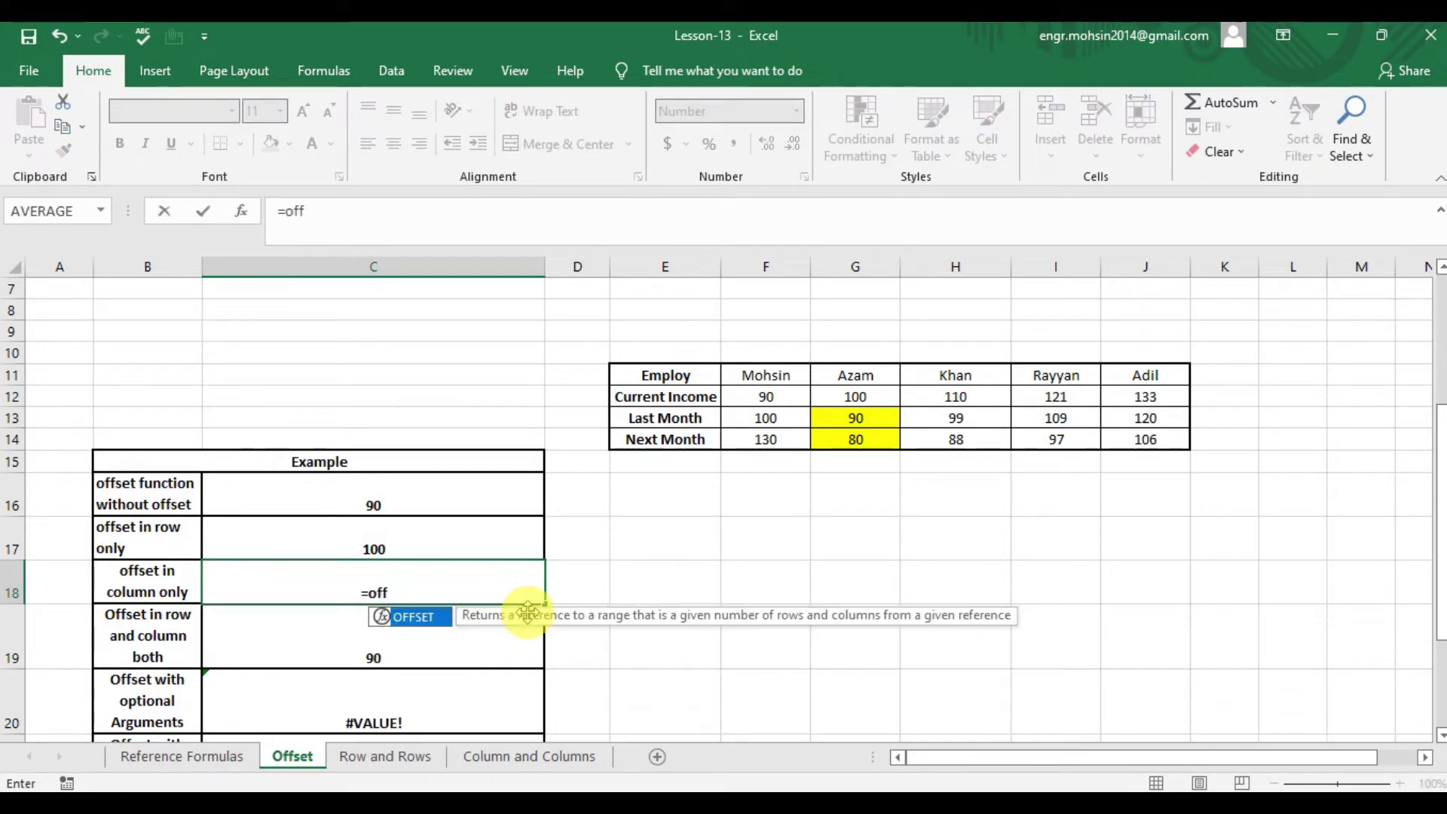
pyautogui.press('Tab')
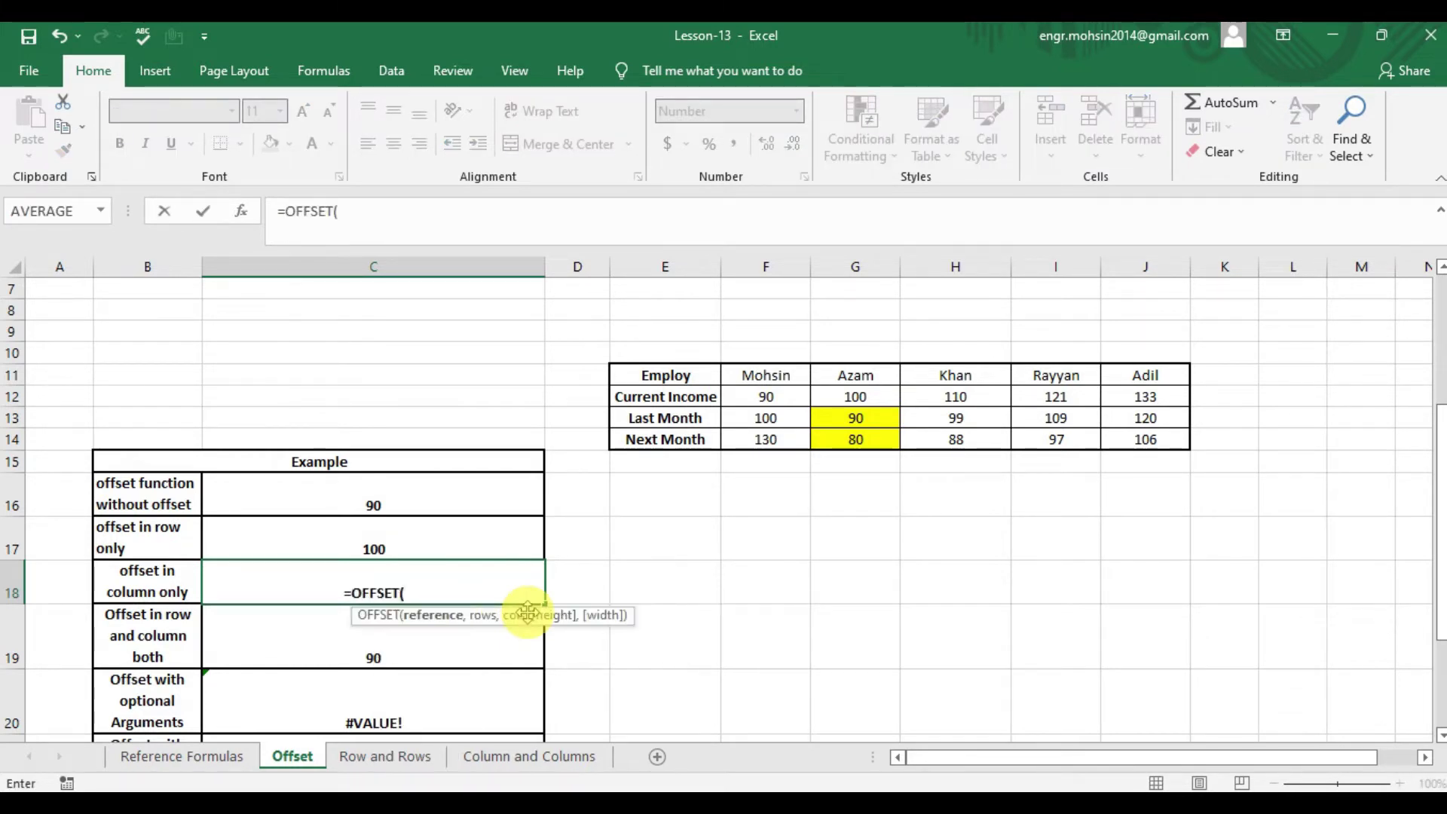
pyautogui.press('Right')
pyautogui.press('Right')
pyautogui.press('Right')
pyautogui.press('Up')
pyautogui.press('Up')
pyautogui.press('Up')
pyautogui.press('Up')
pyautogui.press('Up')
pyautogui.press('Up')
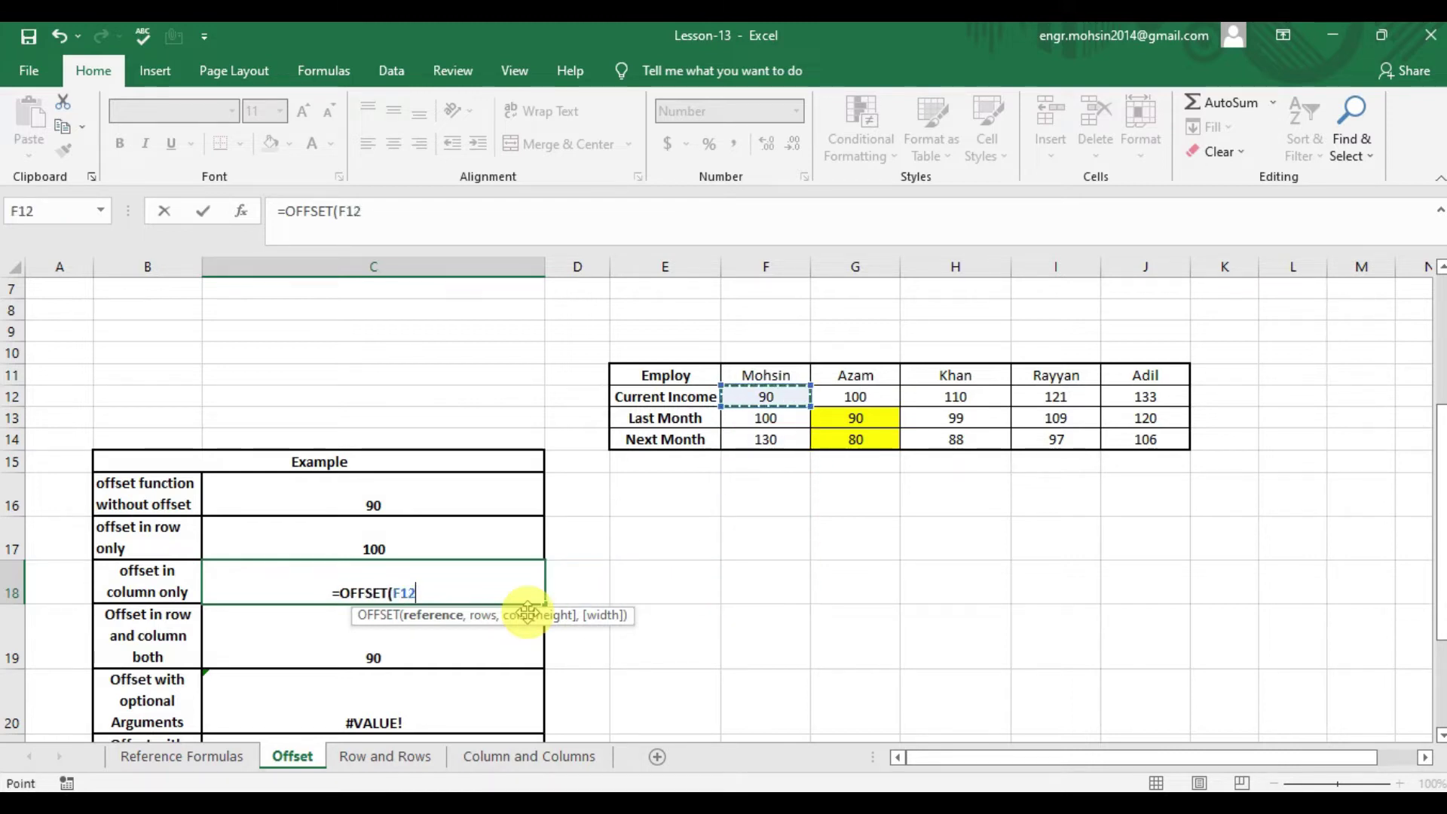
pyautogui.write(',')
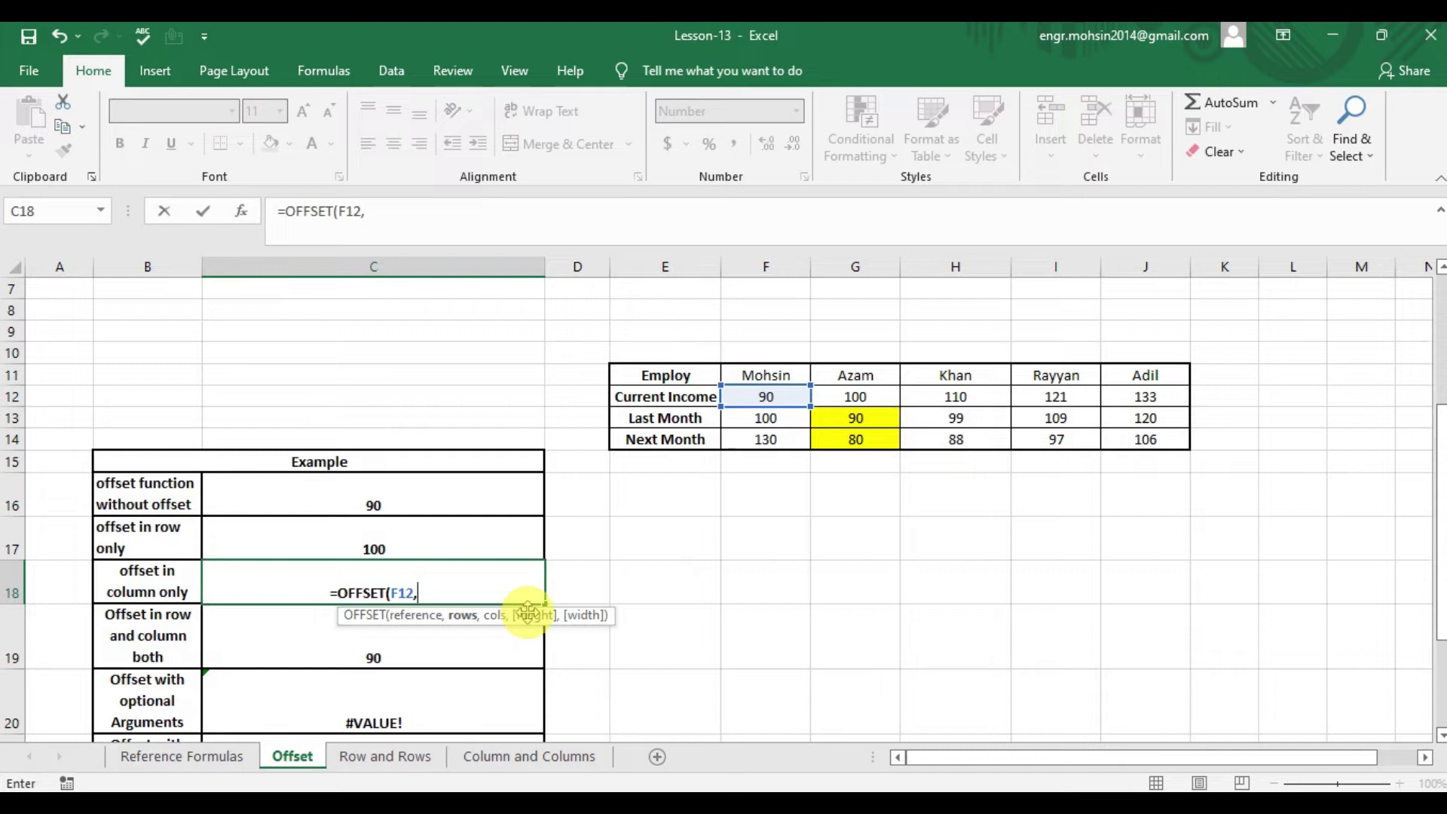
pyautogui.write('0,1')
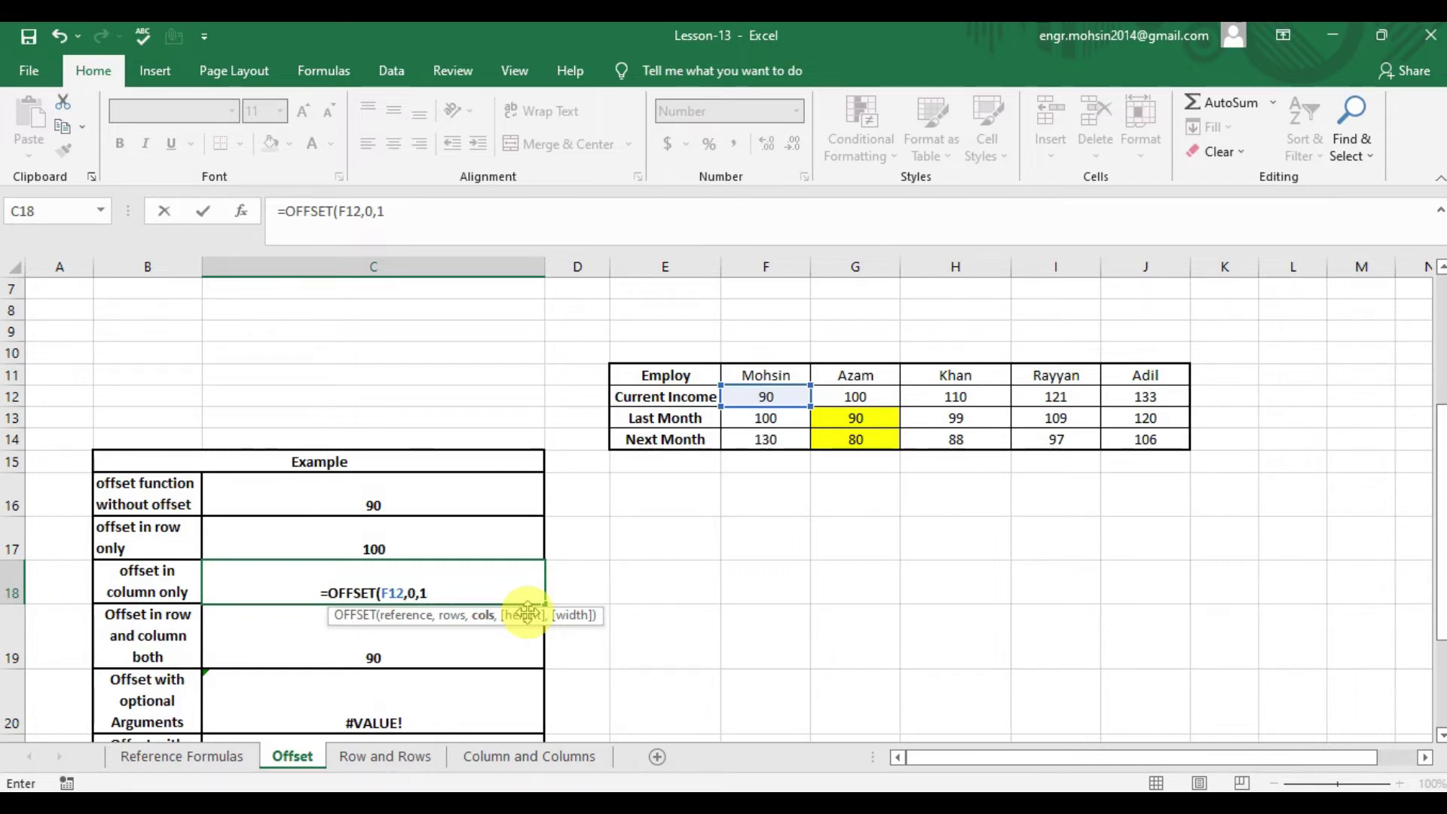
pyautogui.write(')')
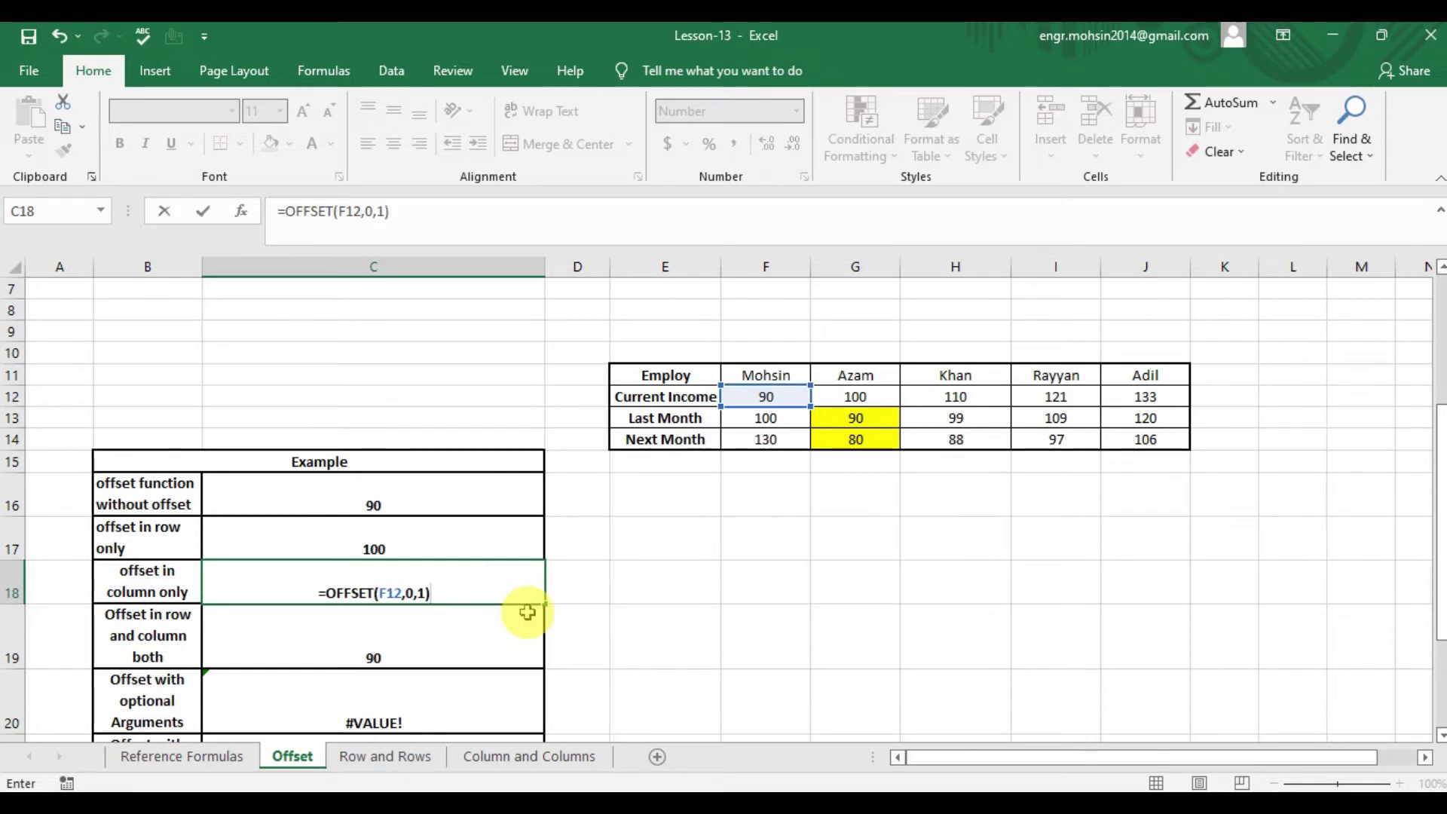
pyautogui.press('Return')
pyautogui.press('Up')
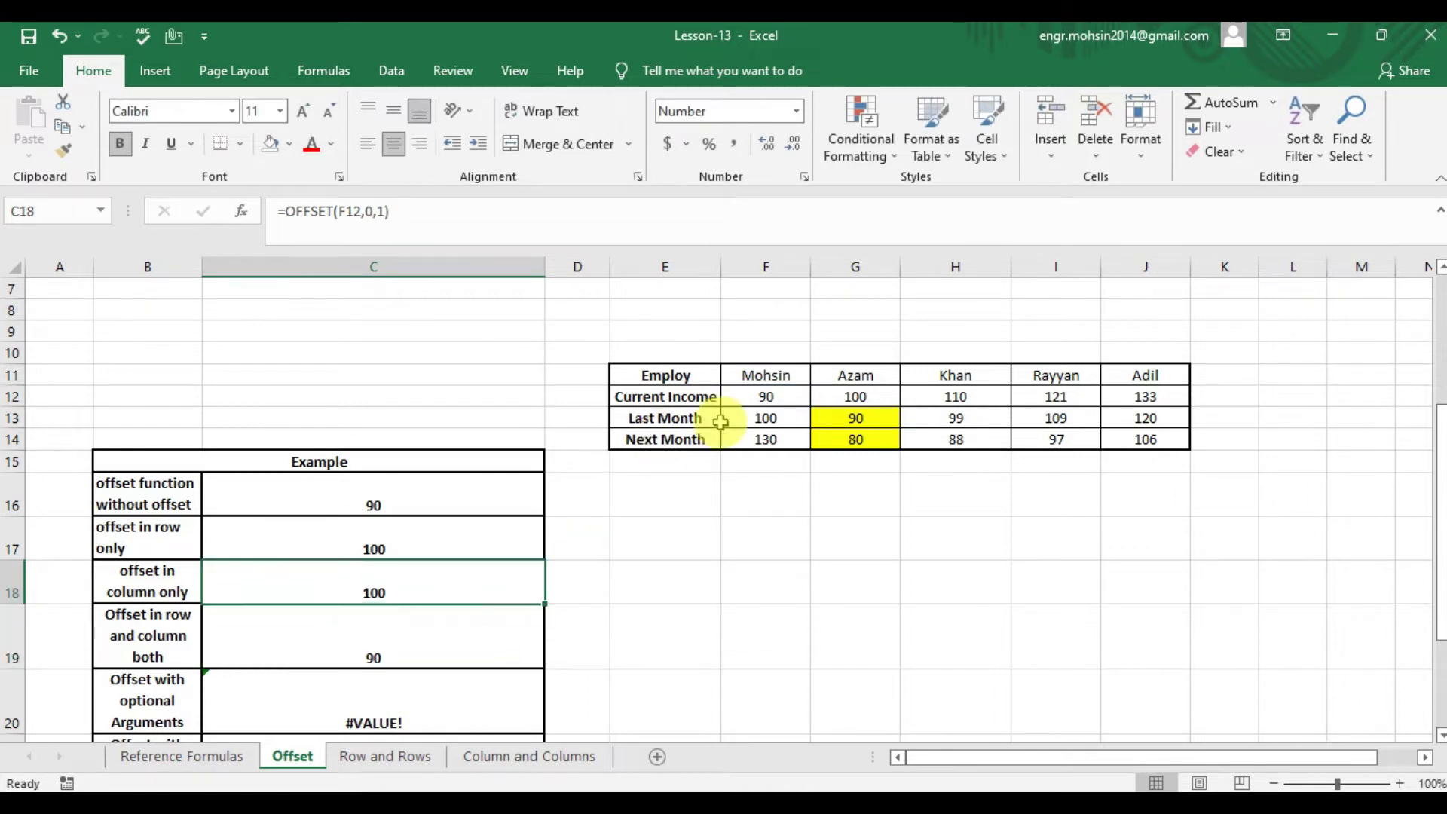
# Trace the column-only offset from F12 one column over to G12 in the income table.
pyautogui.click(775, 394)
pyautogui.press('Right')
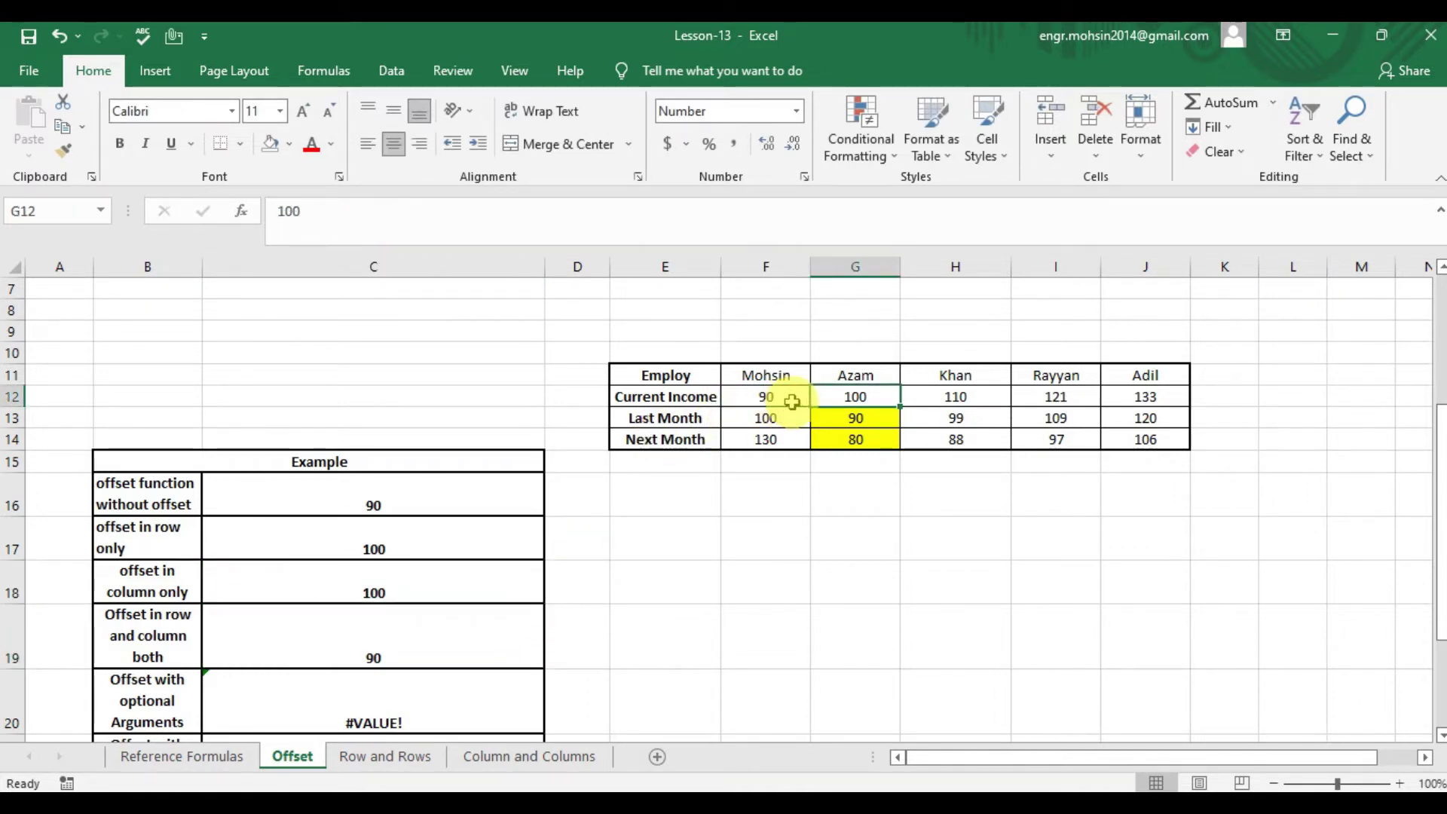
# Enter =OFFSET(F12,1,1) in C19 for the example of an offset in both row and column.
pyautogui.press('Down')
pyautogui.press('Down')
pyautogui.press('Down')
pyautogui.press('Down')
pyautogui.press('Down')
pyautogui.press('Down')
pyautogui.press('Down')
pyautogui.press('Down')
pyautogui.press('Left')
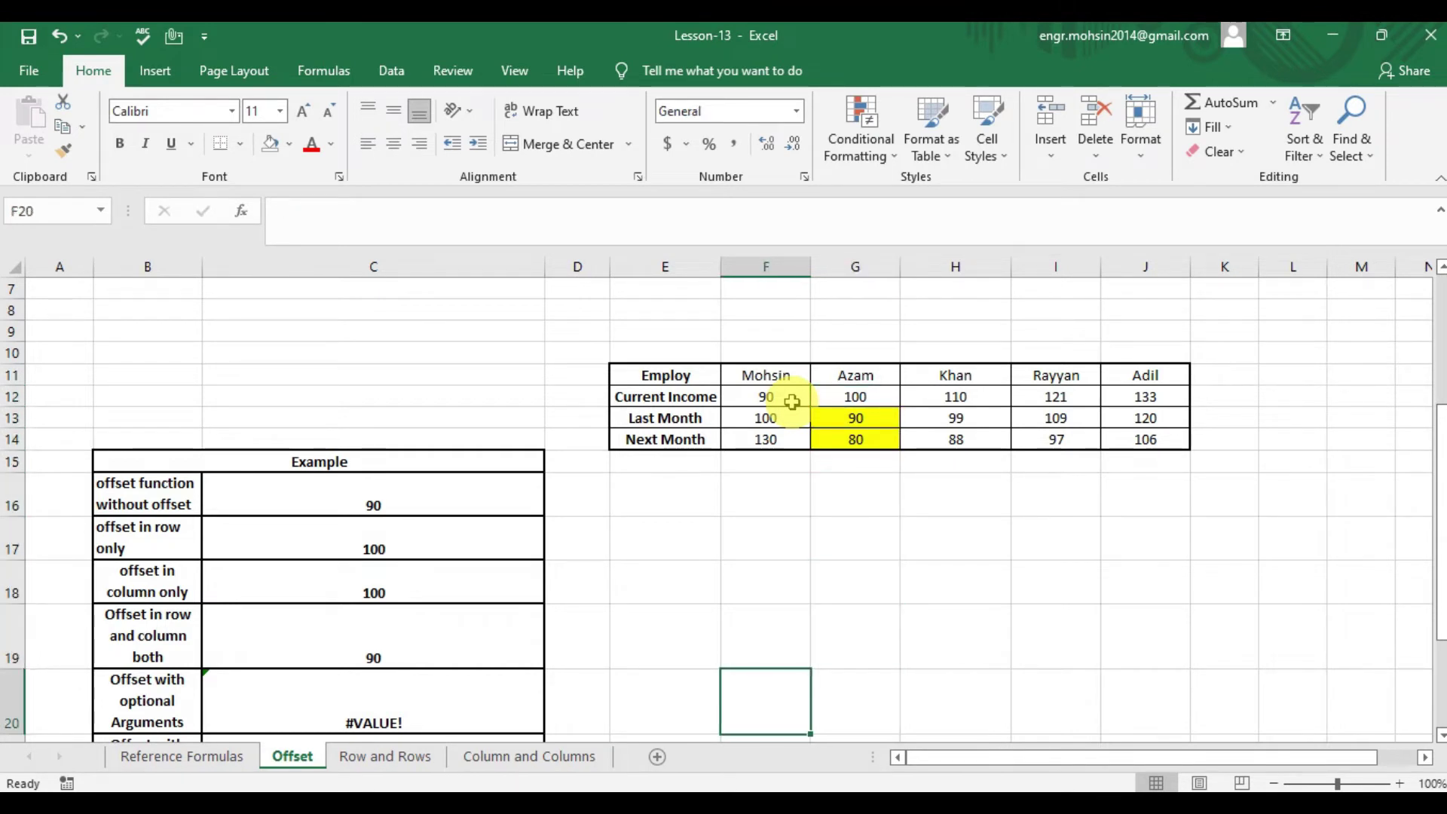
pyautogui.press('Left')
pyautogui.press('Left')
pyautogui.press('Up')
pyautogui.press('Left')
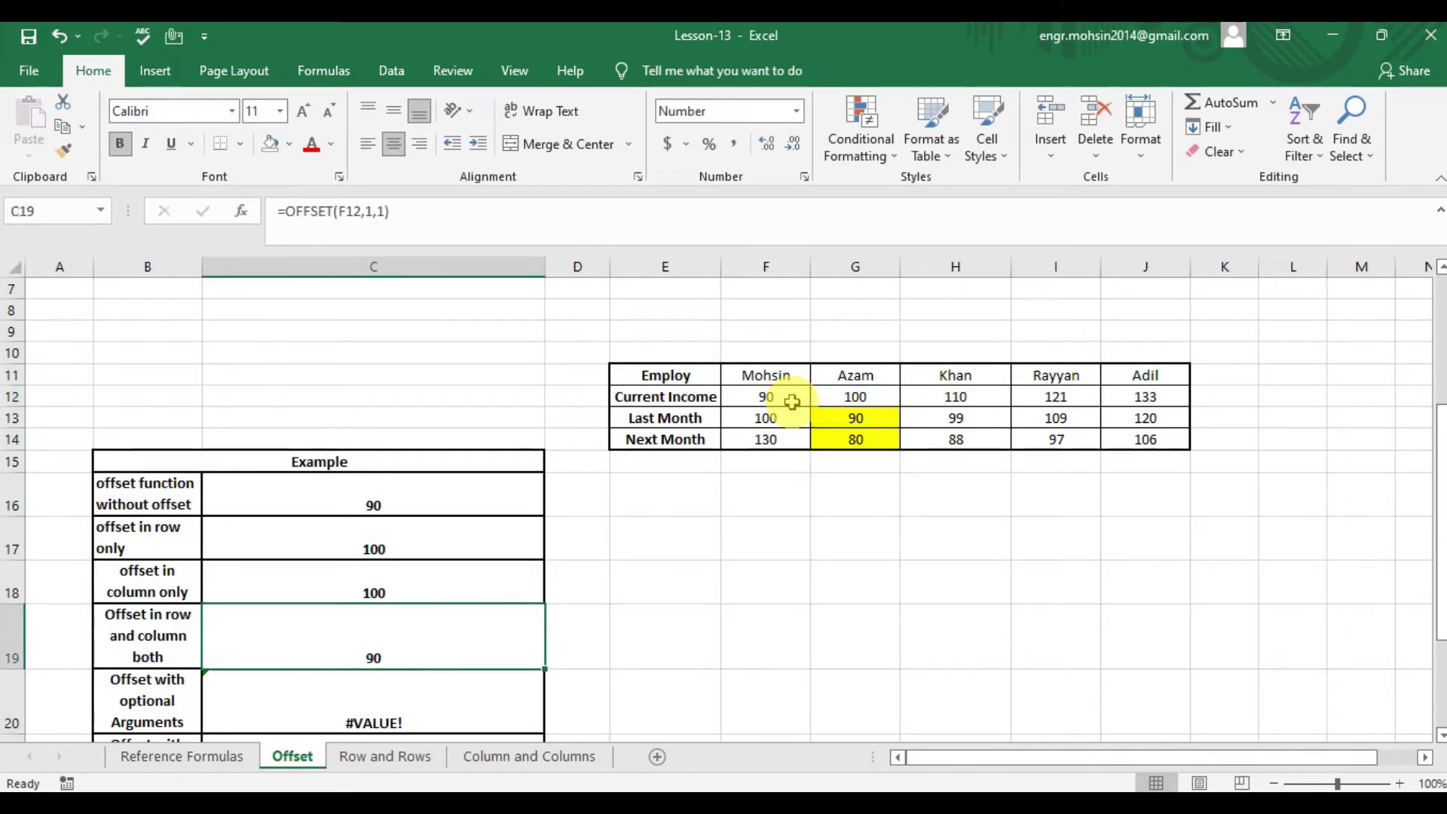
pyautogui.write('=offse')
pyautogui.press('Tab')
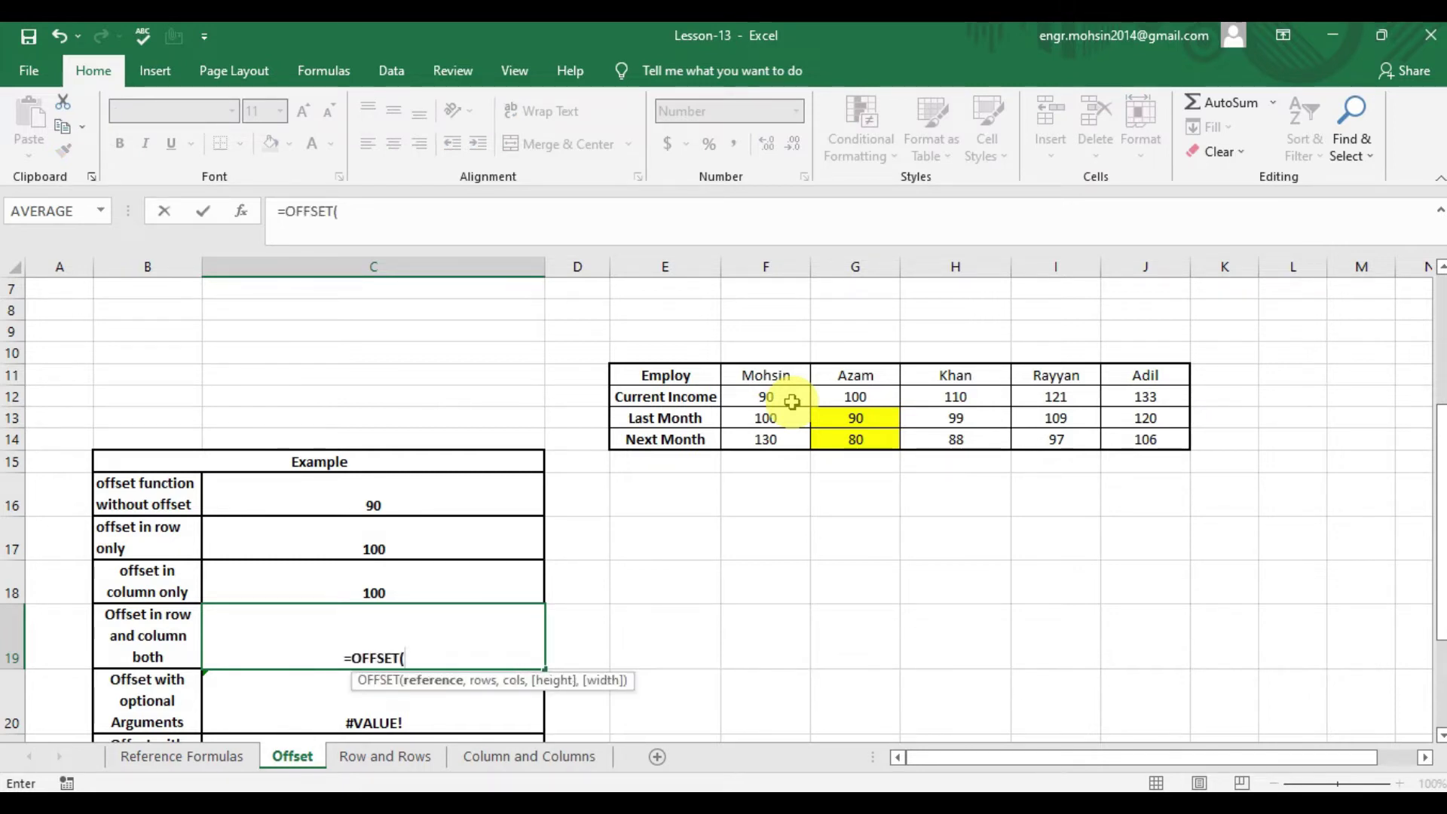
pyautogui.press('Up')
pyautogui.press('Up')
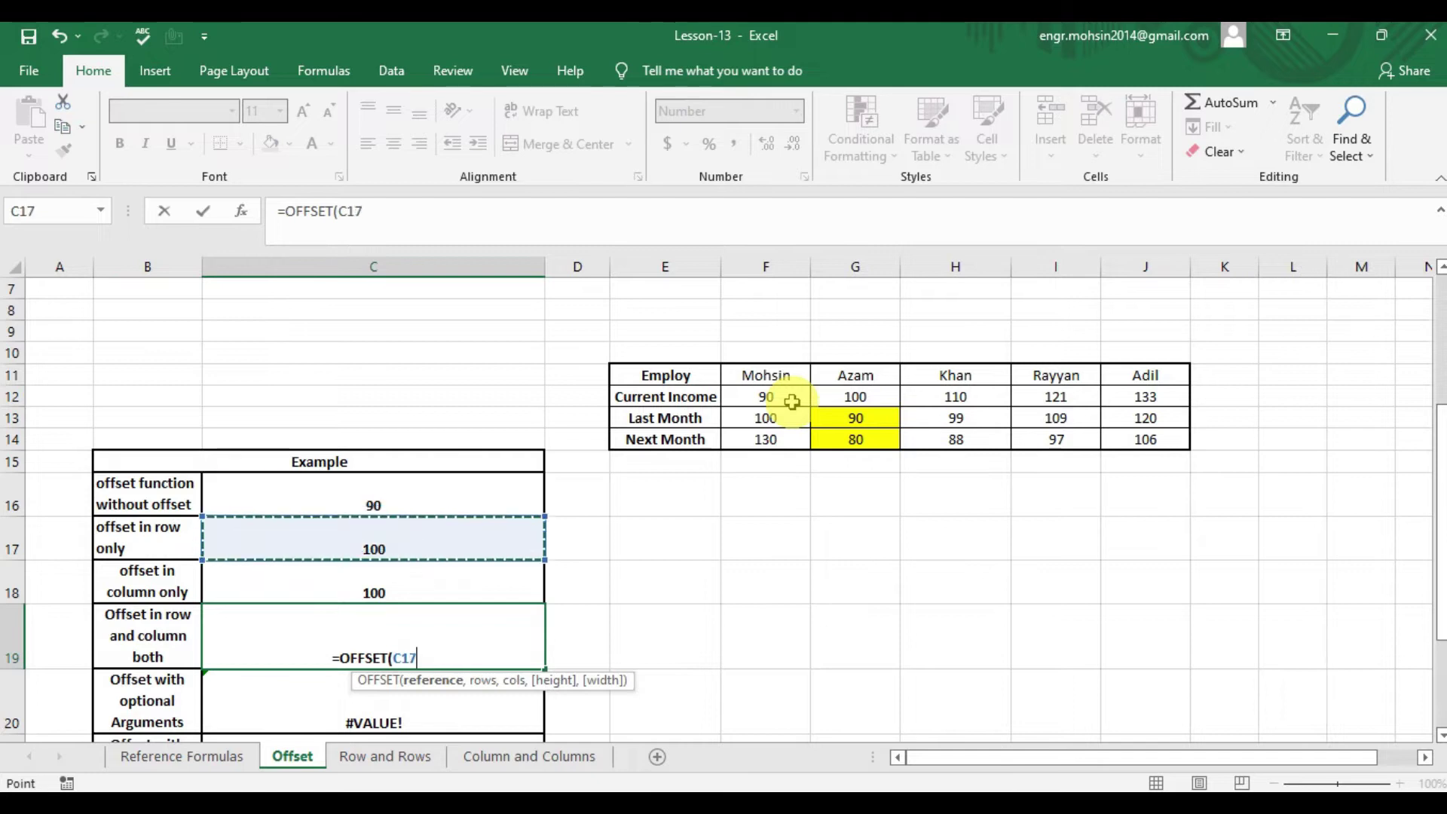
pyautogui.press('Down')
pyautogui.press('Up')
pyautogui.press('Up')
pyautogui.press('Up')
pyautogui.press('Up')
pyautogui.press('Up')
pyautogui.press('Up')
pyautogui.press('Right')
pyautogui.press('Right')
pyautogui.press('Right')
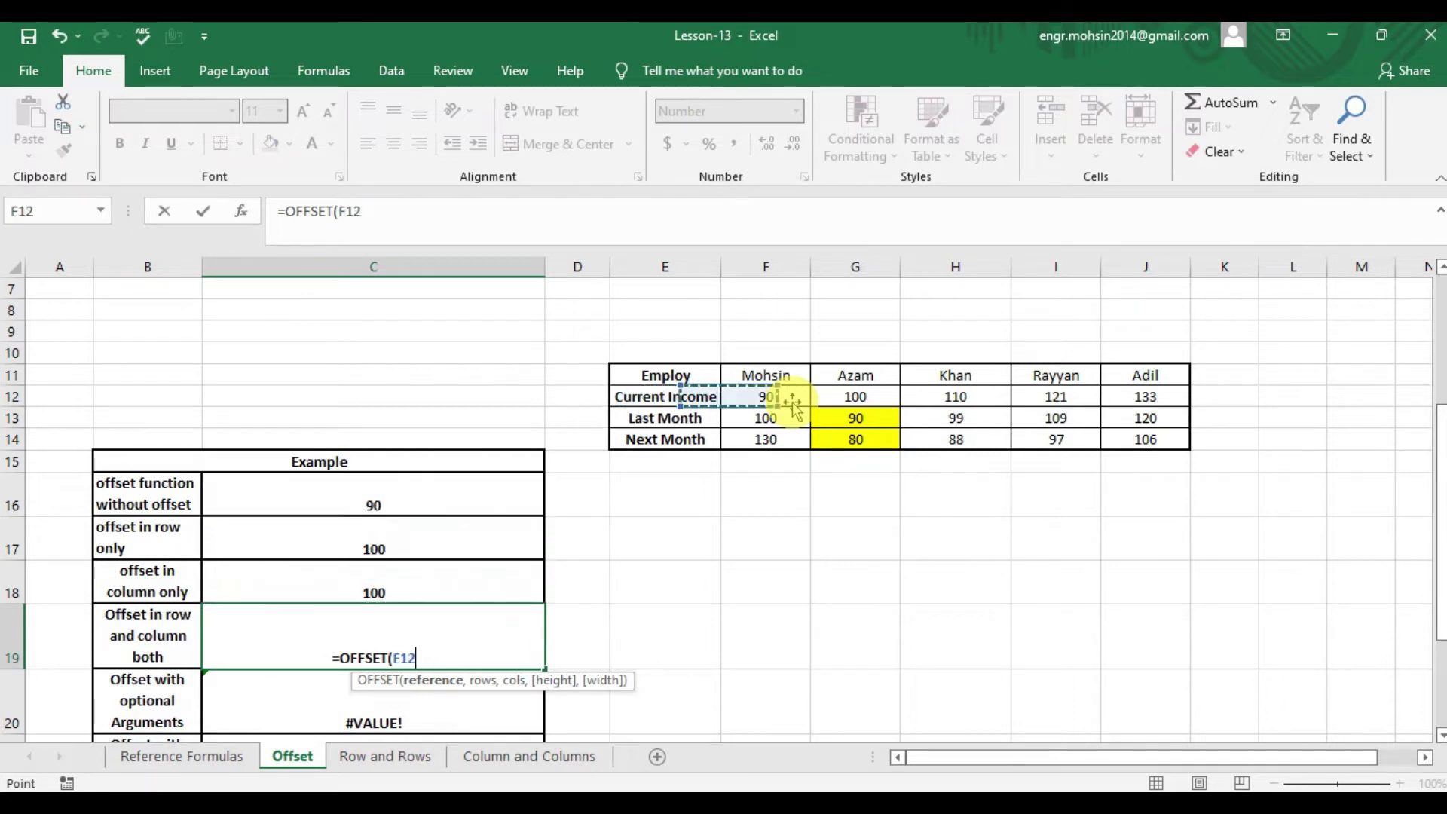
pyautogui.write(',1,')
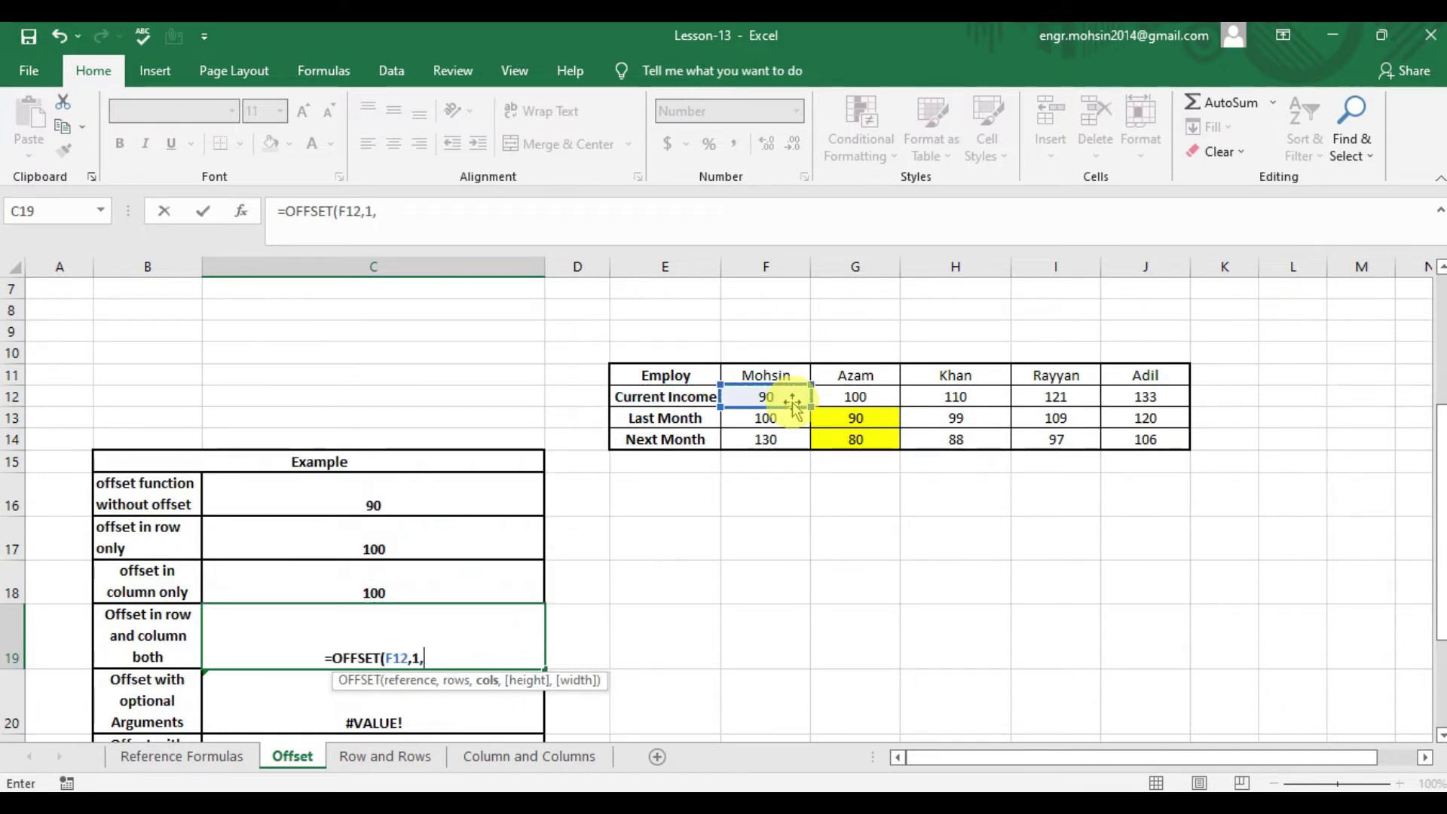
pyautogui.write('3,1)')
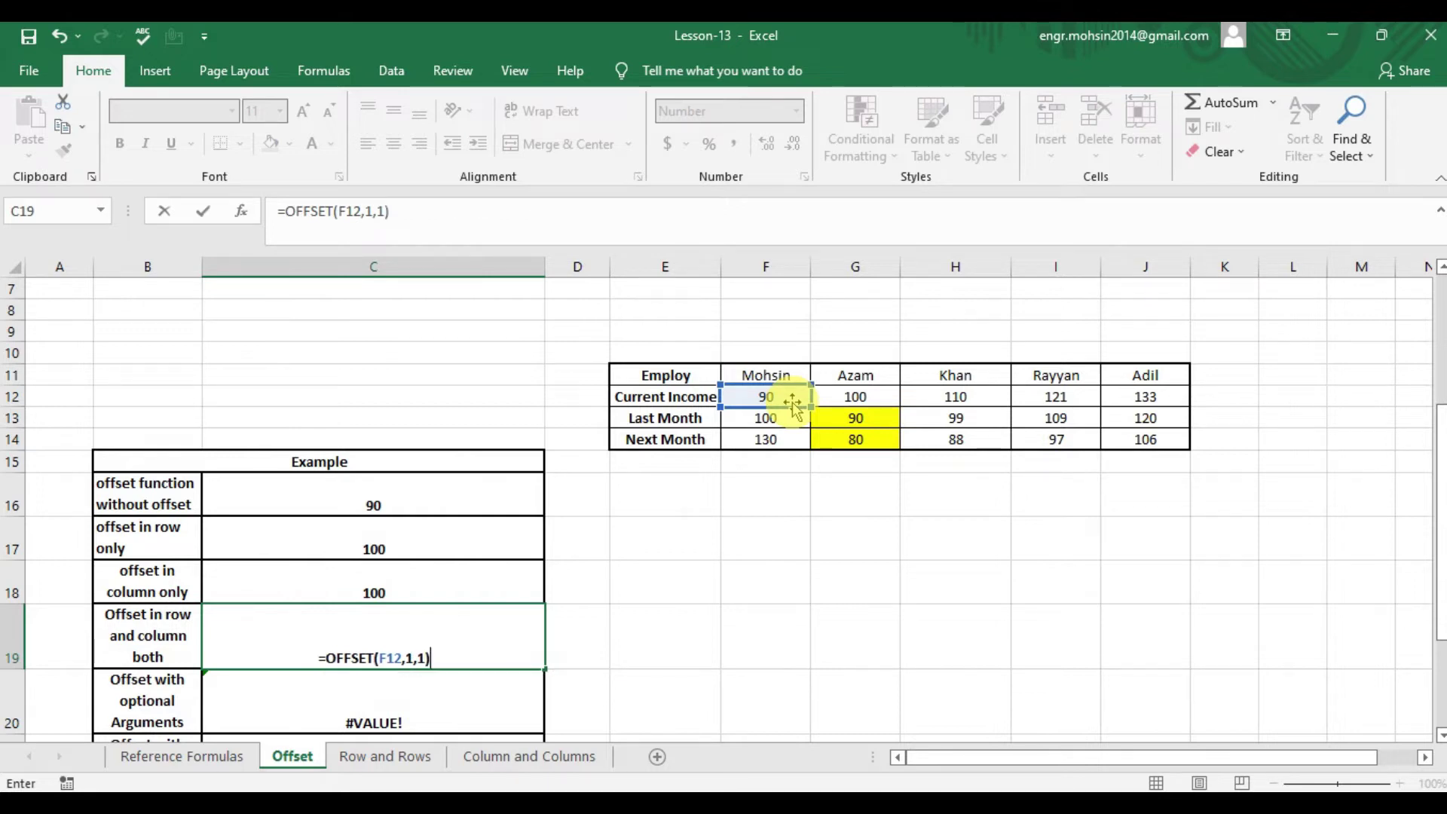
pyautogui.press('Return')
pyautogui.press('Up')
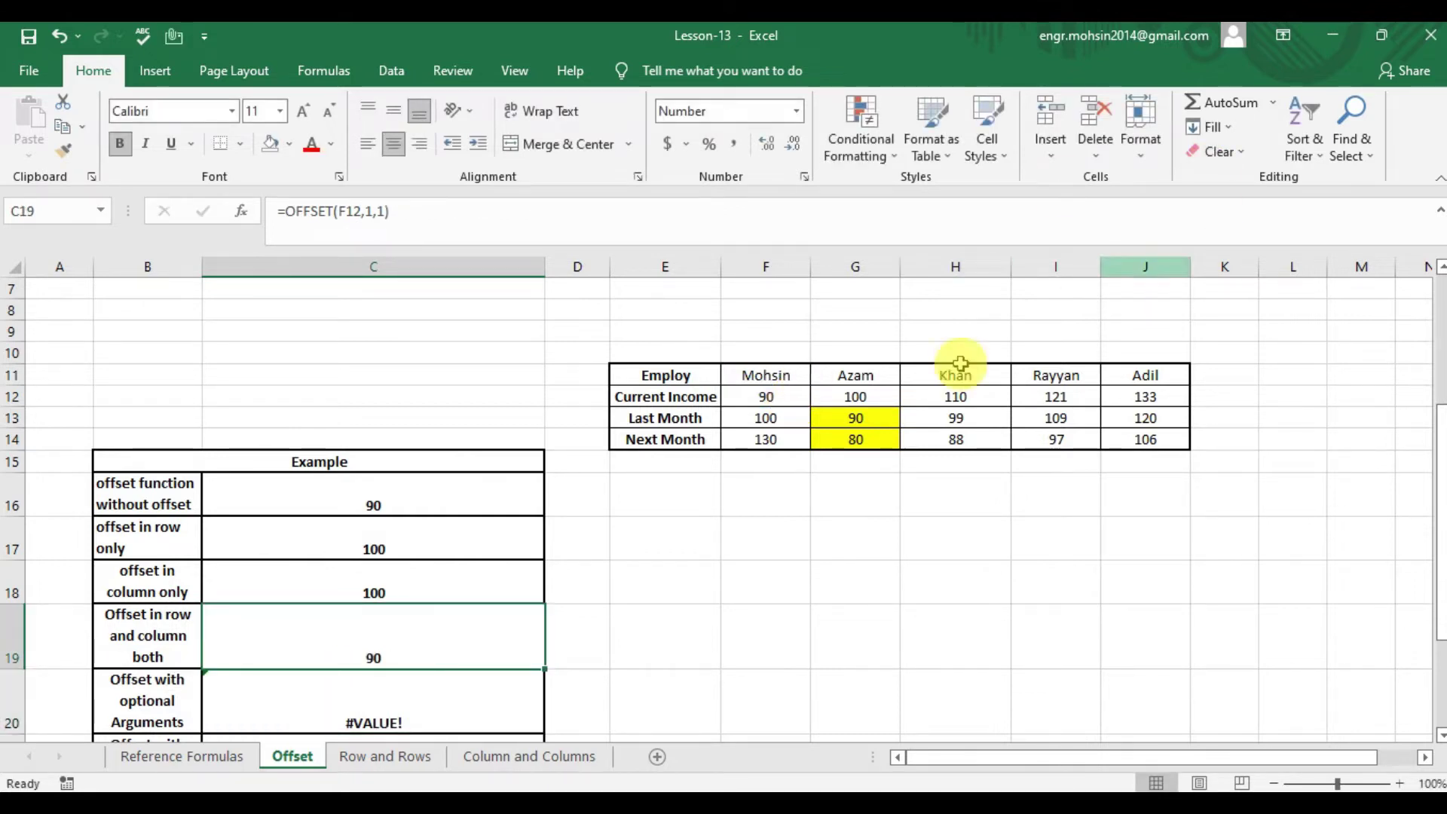
# Trace the cell referenced by C19 by highlighting G13, its column G and its row 13.
pyautogui.click(834, 419)
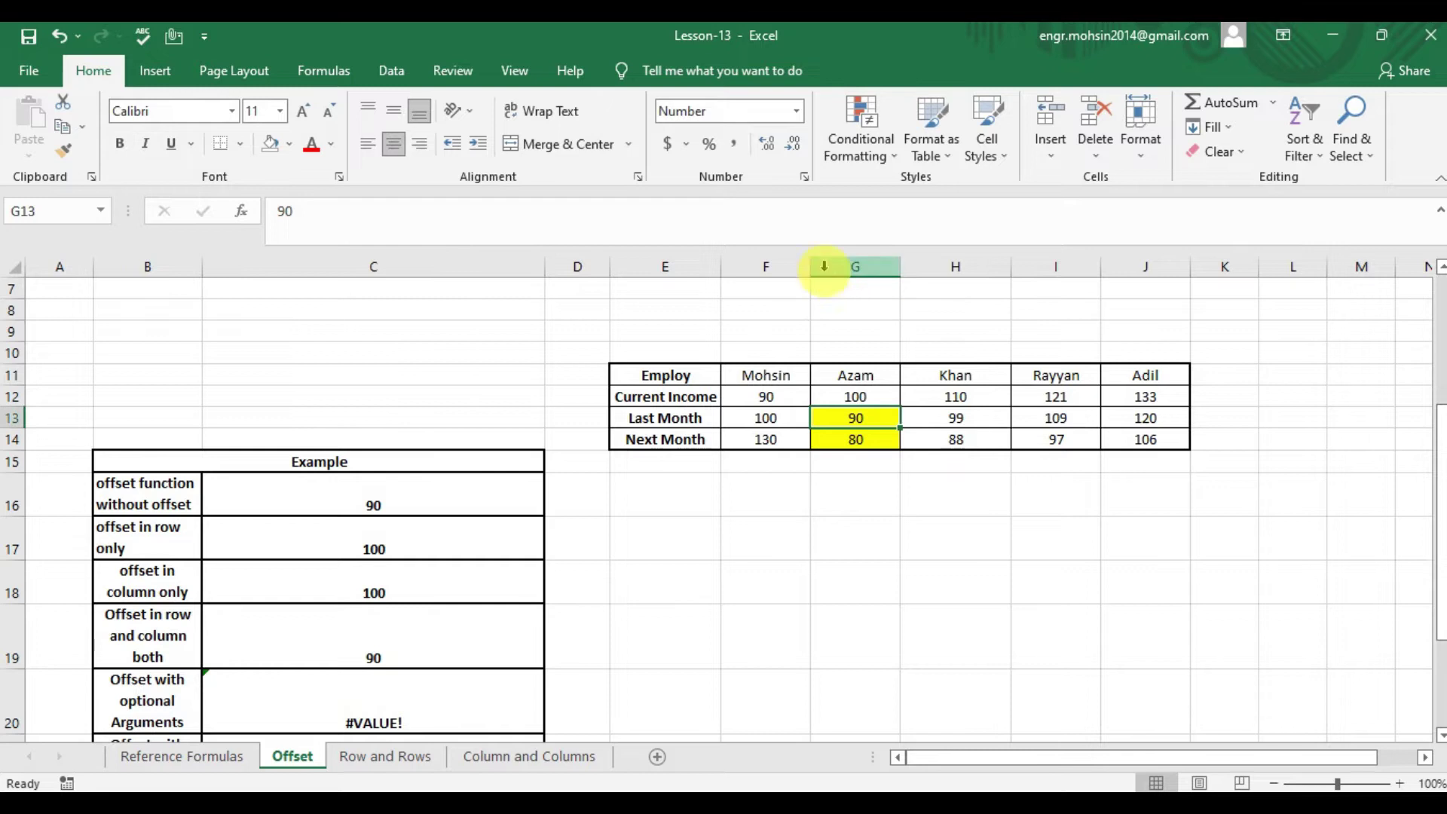
pyautogui.click(874, 262)
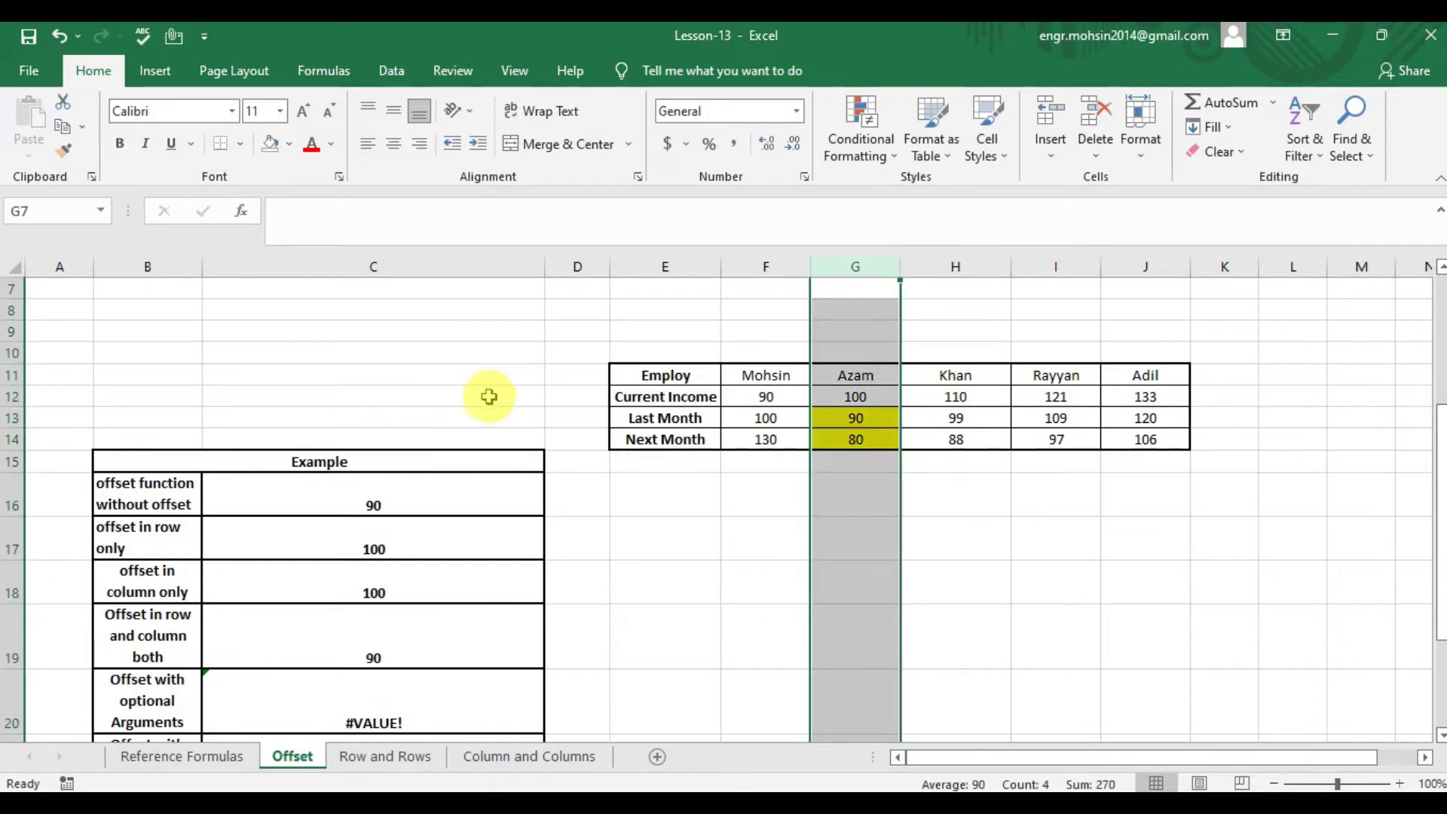
pyautogui.click(13, 417)
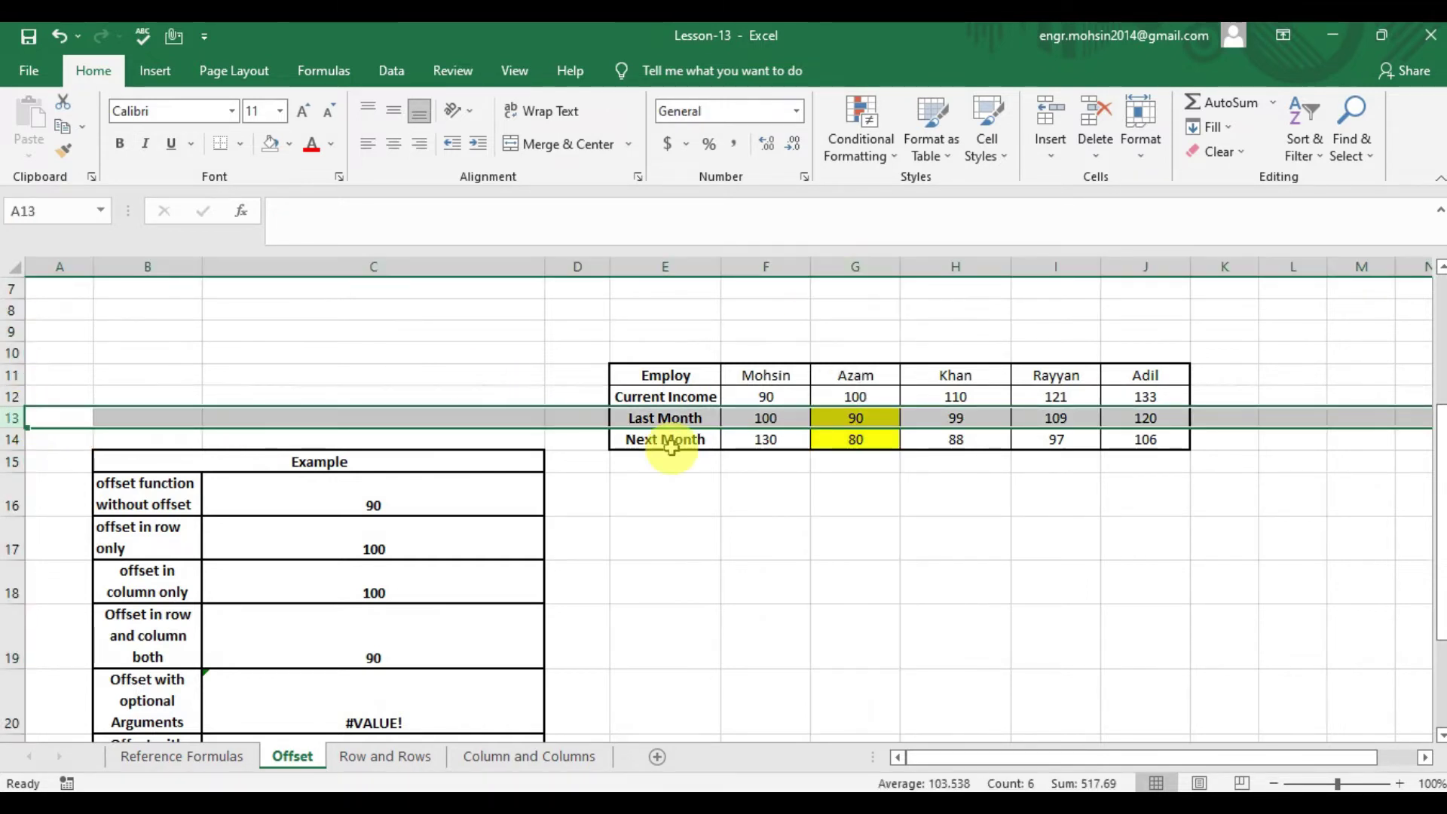
pyautogui.click(835, 416)
pyautogui.click(414, 658)
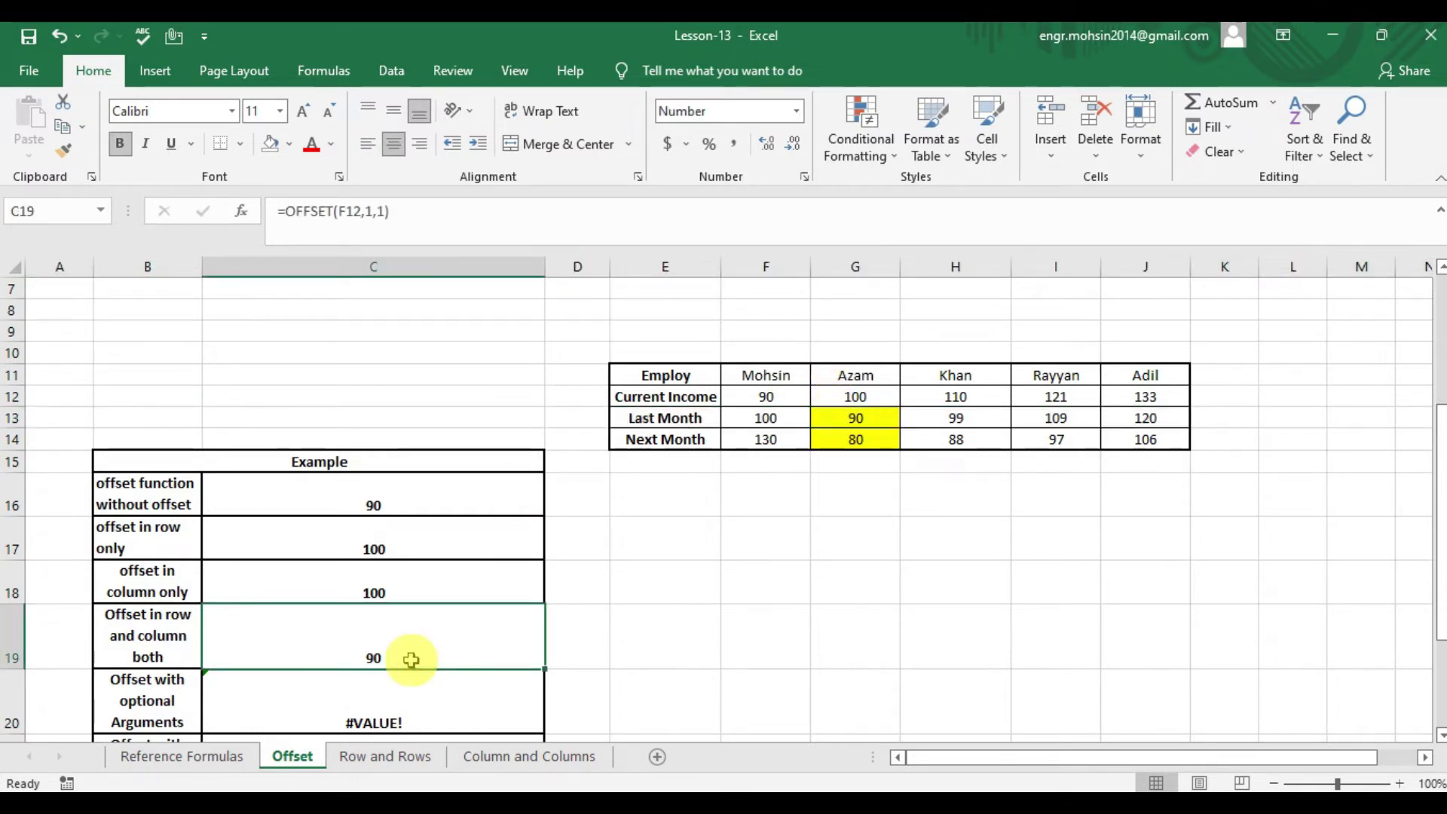
# Enter =OFFSET(F12,0,0,3,1) in C20 for the example of an offset with optional arguments.
pyautogui.press('Down')
pyautogui.press('Down')
pyautogui.press('Down')
pyautogui.press('Up')
pyautogui.press('Up')
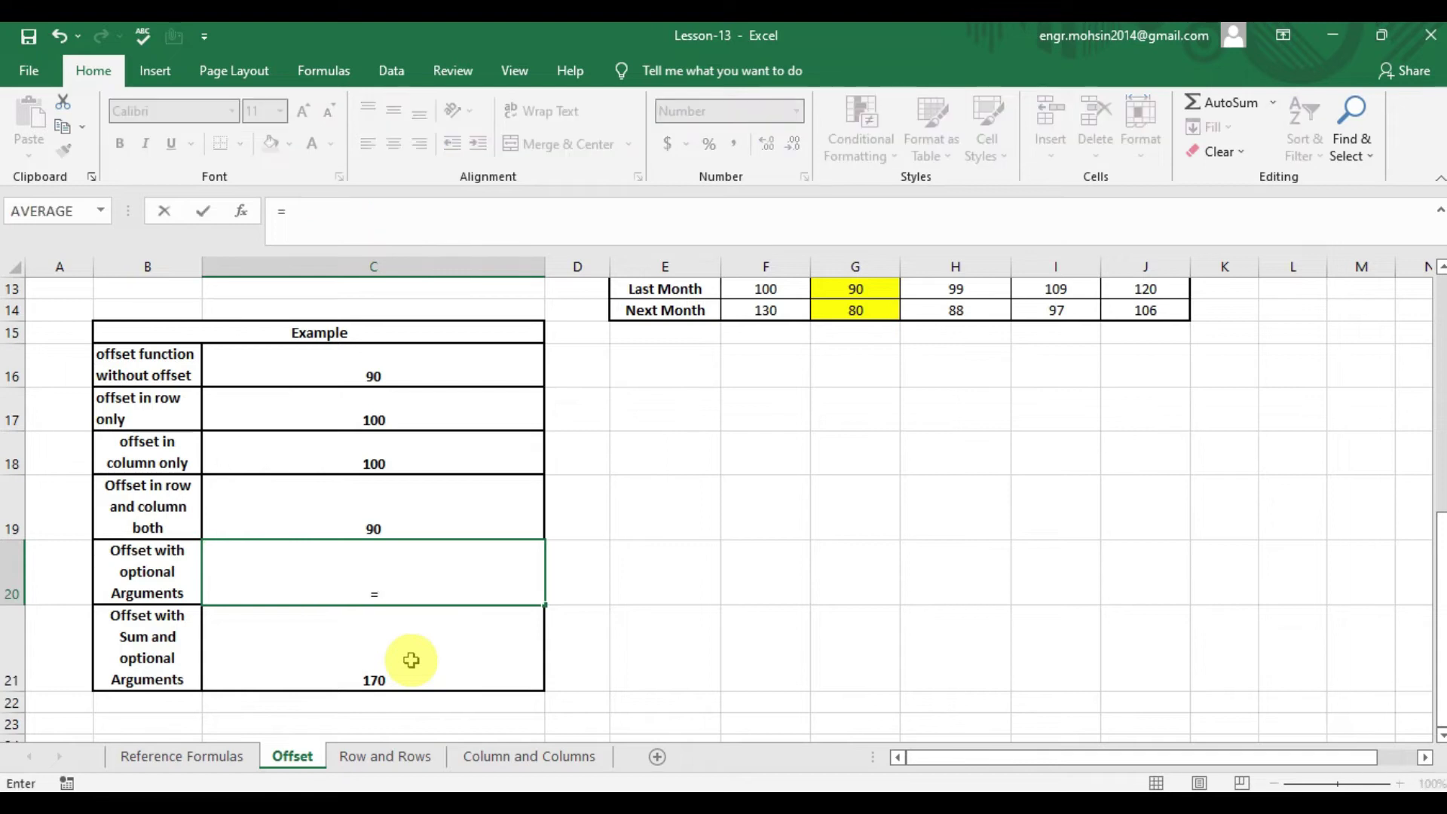
pyautogui.write('off')
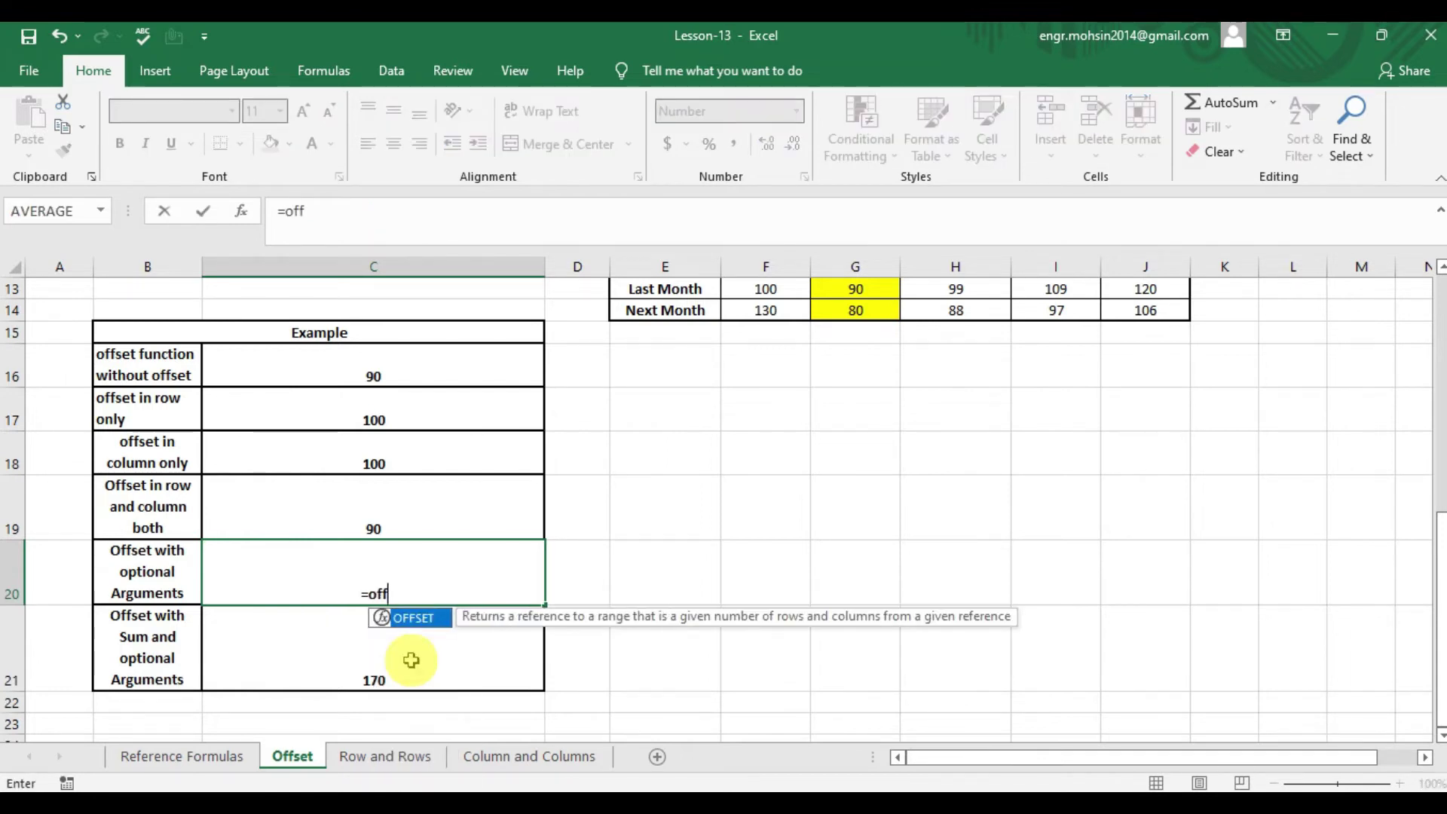
pyautogui.press('Tab')
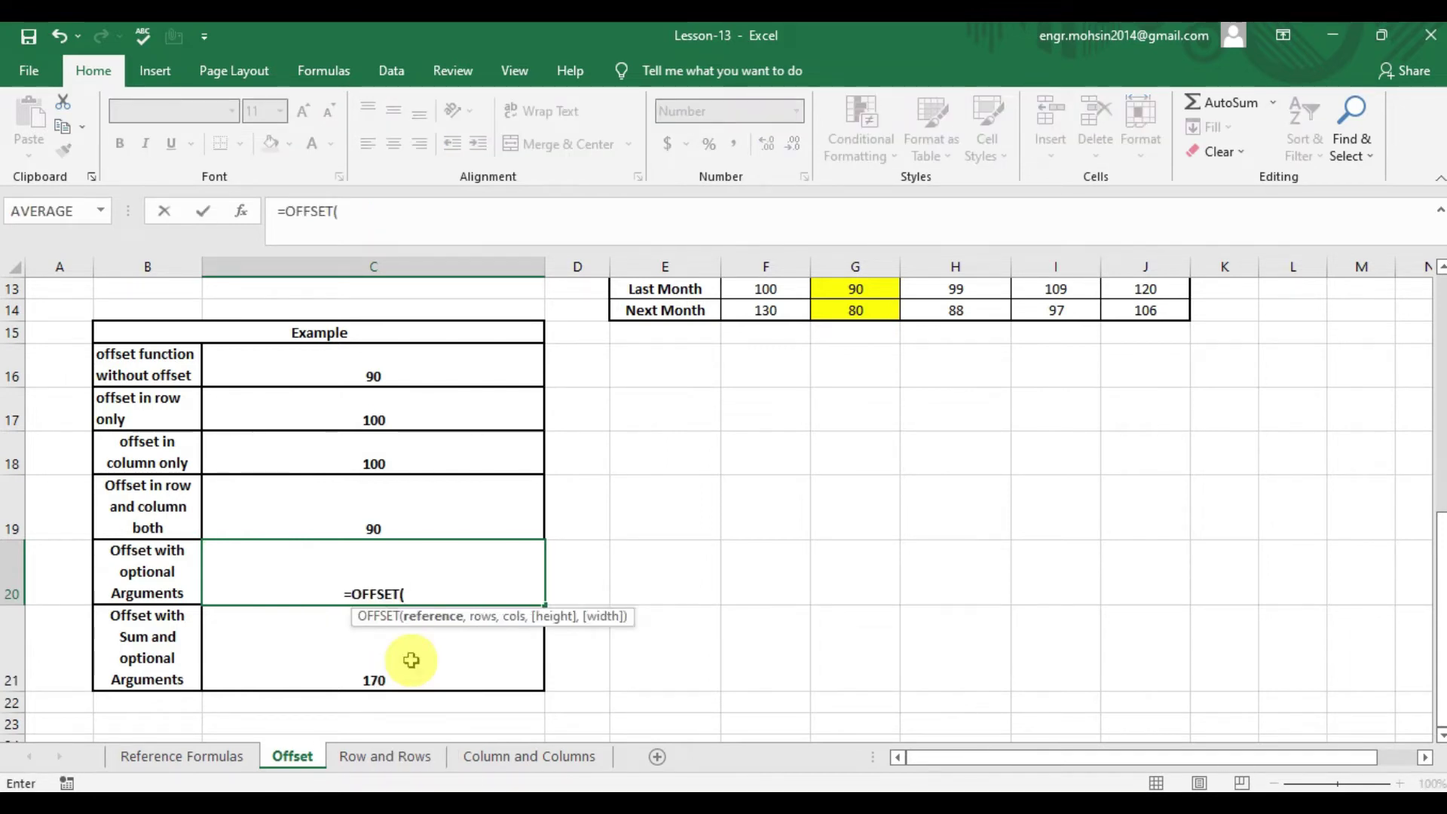
pyautogui.press('Up')
pyautogui.press('Up')
pyautogui.press('Up')
pyautogui.press('Up')
pyautogui.press('Up')
pyautogui.press('Up')
pyautogui.press('Up')
pyautogui.press('Up')
pyautogui.press('Up')
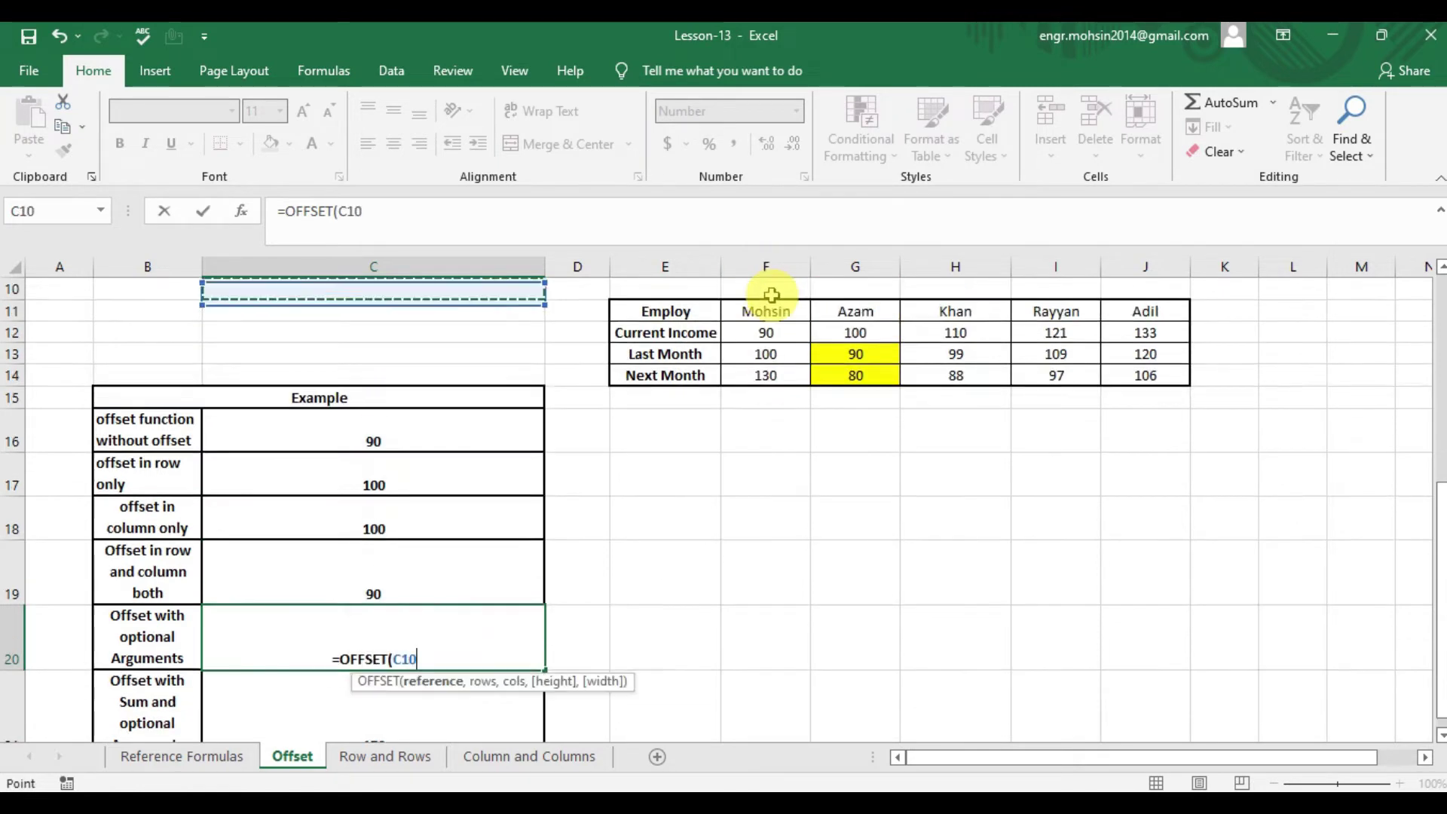
pyautogui.press('Right')
pyautogui.press('Right')
pyautogui.press('Right')
pyautogui.press('Down')
pyautogui.write(',')
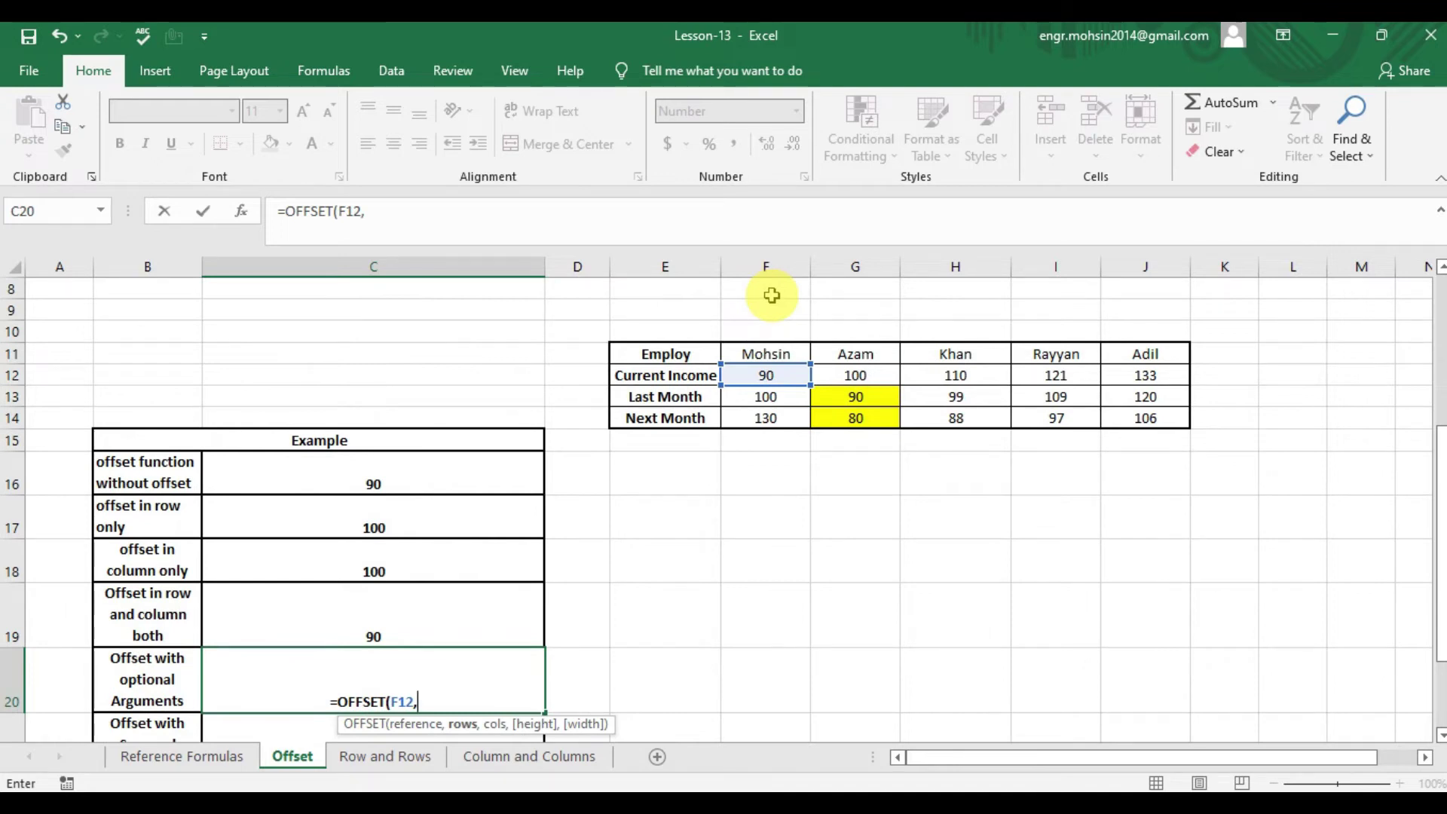
pyautogui.write('0')
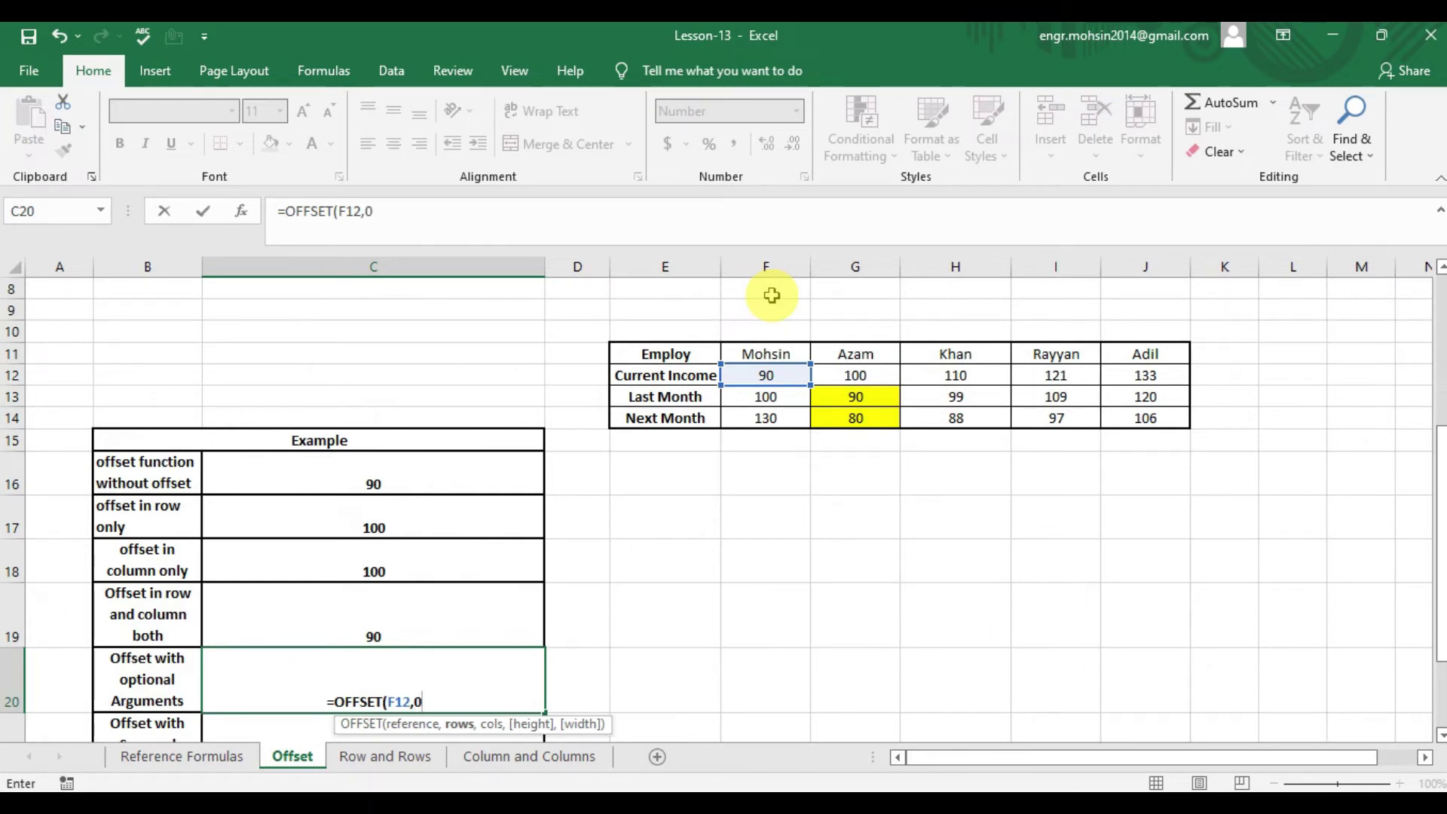
pyautogui.write(',0,')
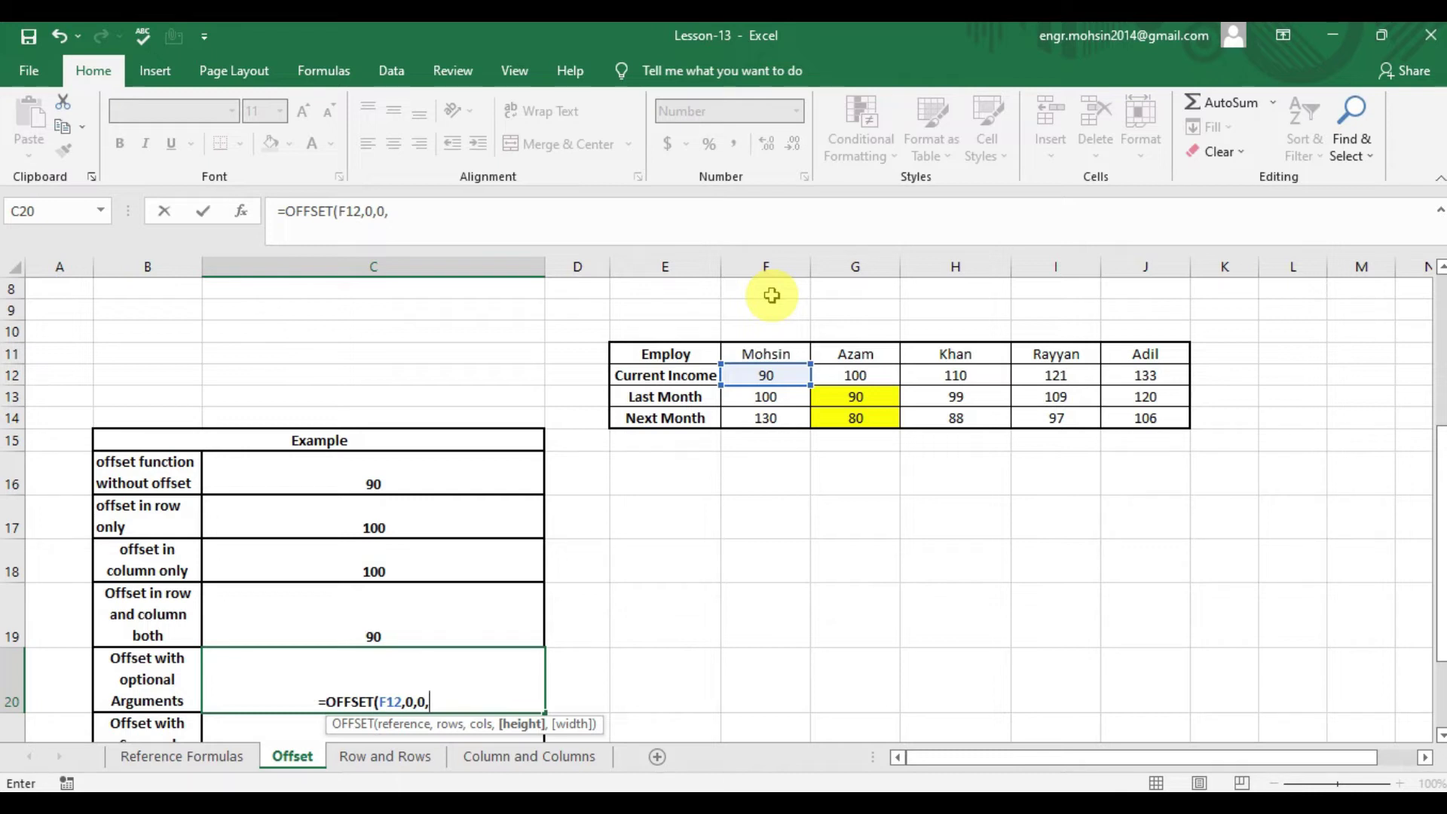
pyautogui.write('3')
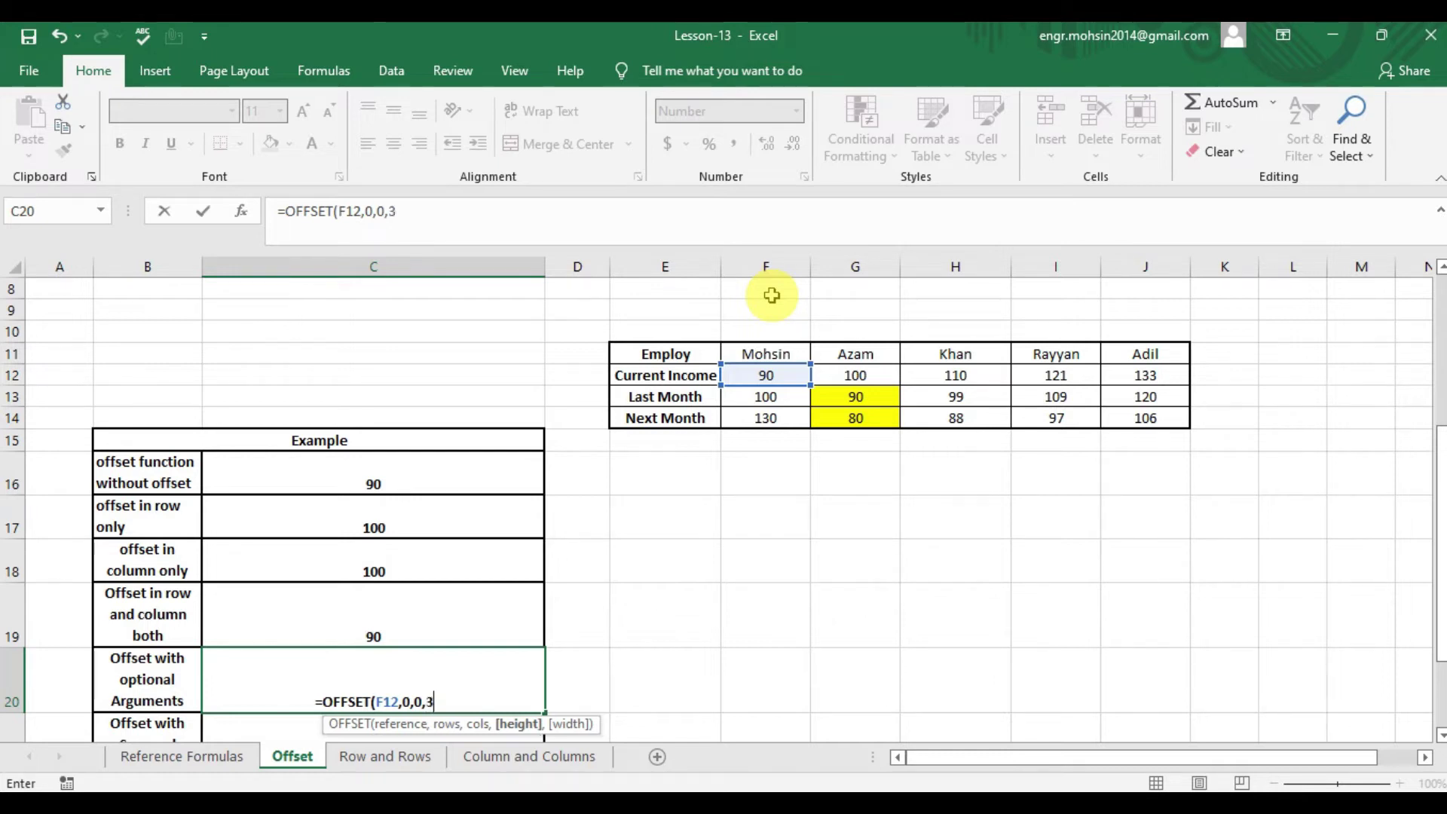
pyautogui.write(',')
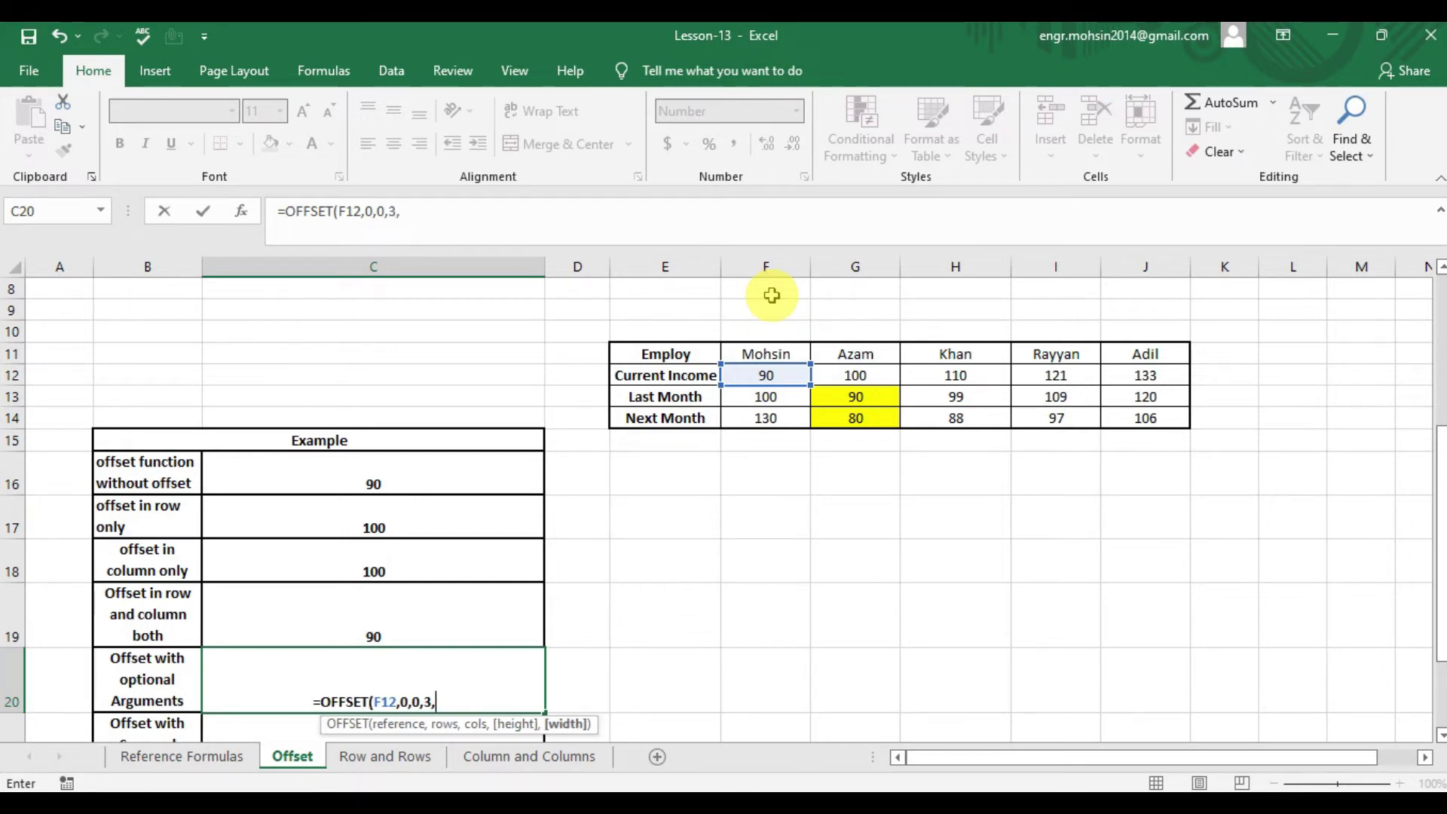
pyautogui.write('1')
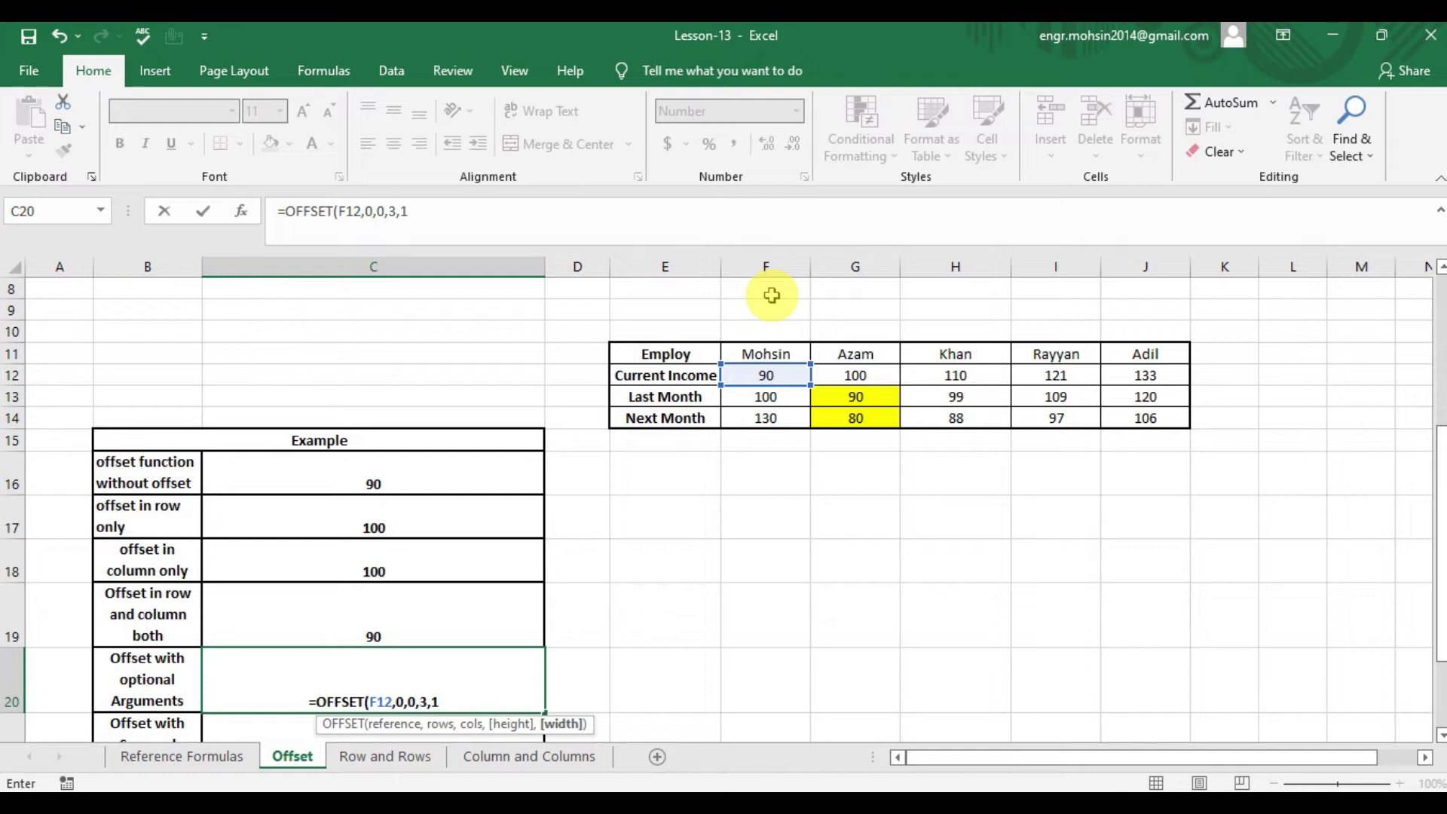
pyautogui.write(')')
pyautogui.press('Return')
pyautogui.press('Up')
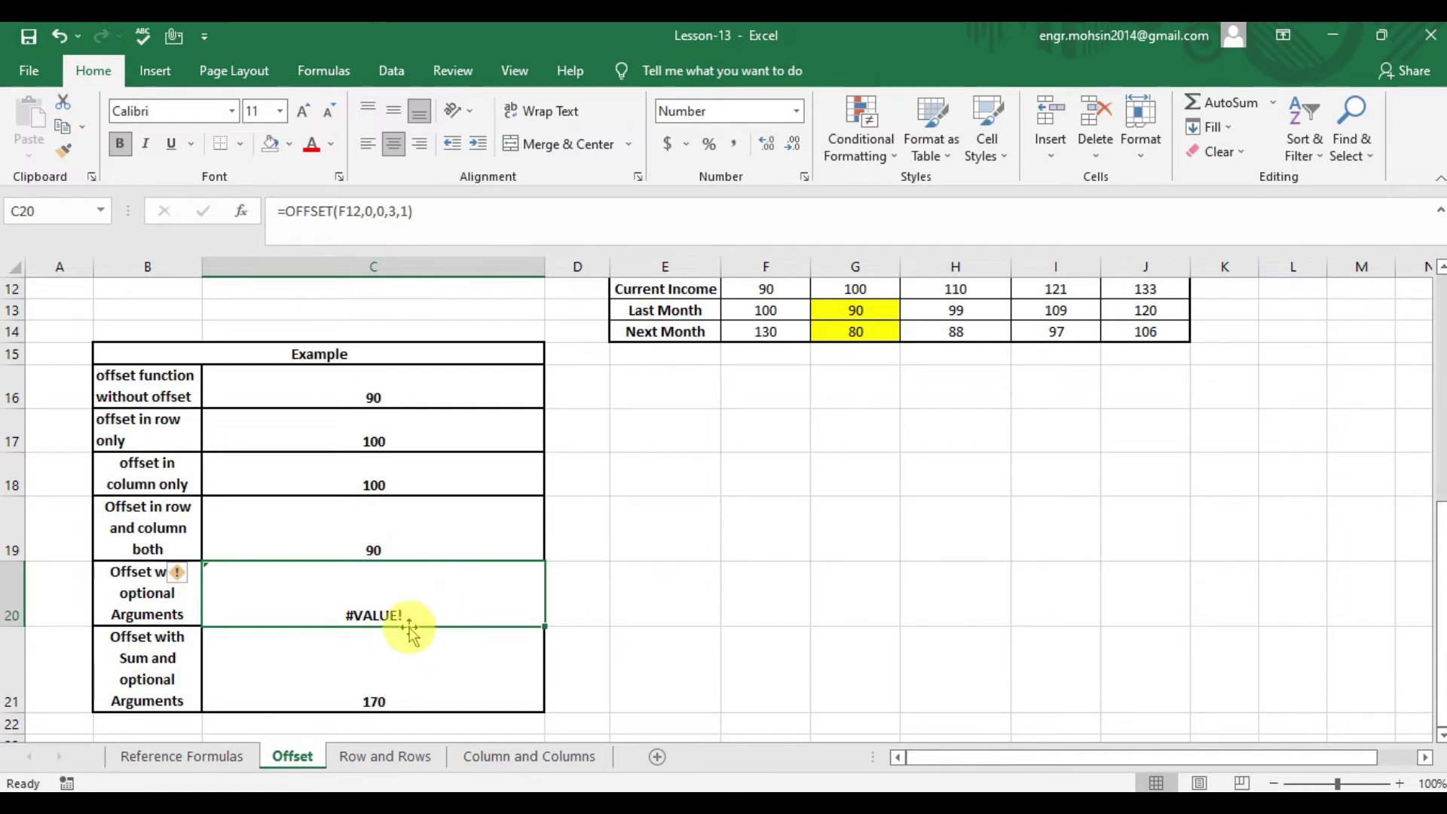
# Enter =SUM(OFFSET(F12,1,0,3,1)) in C21 for the example of an offset with SUM and optional arguments.
pyautogui.click(400, 653)
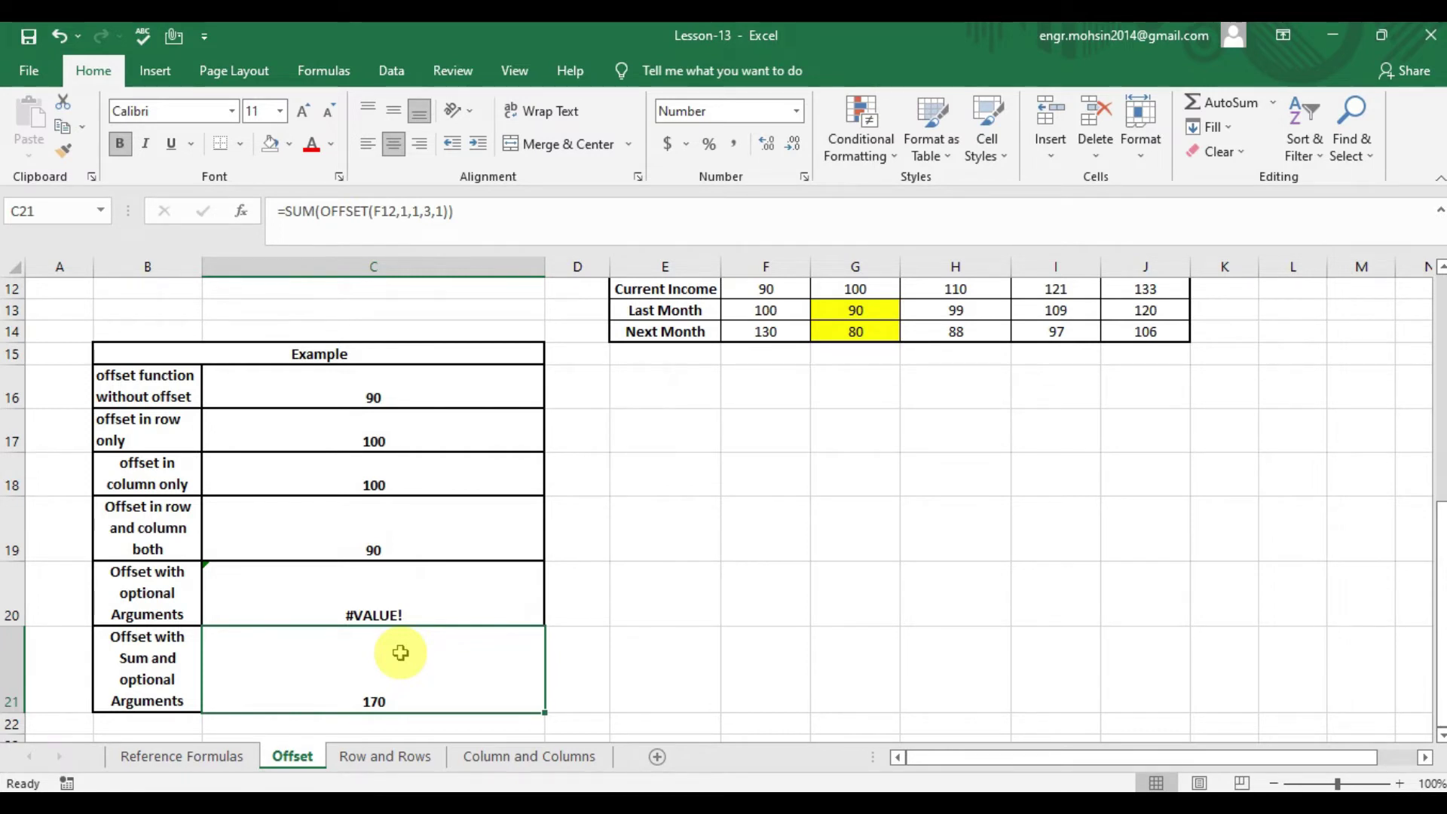
pyautogui.write('=')
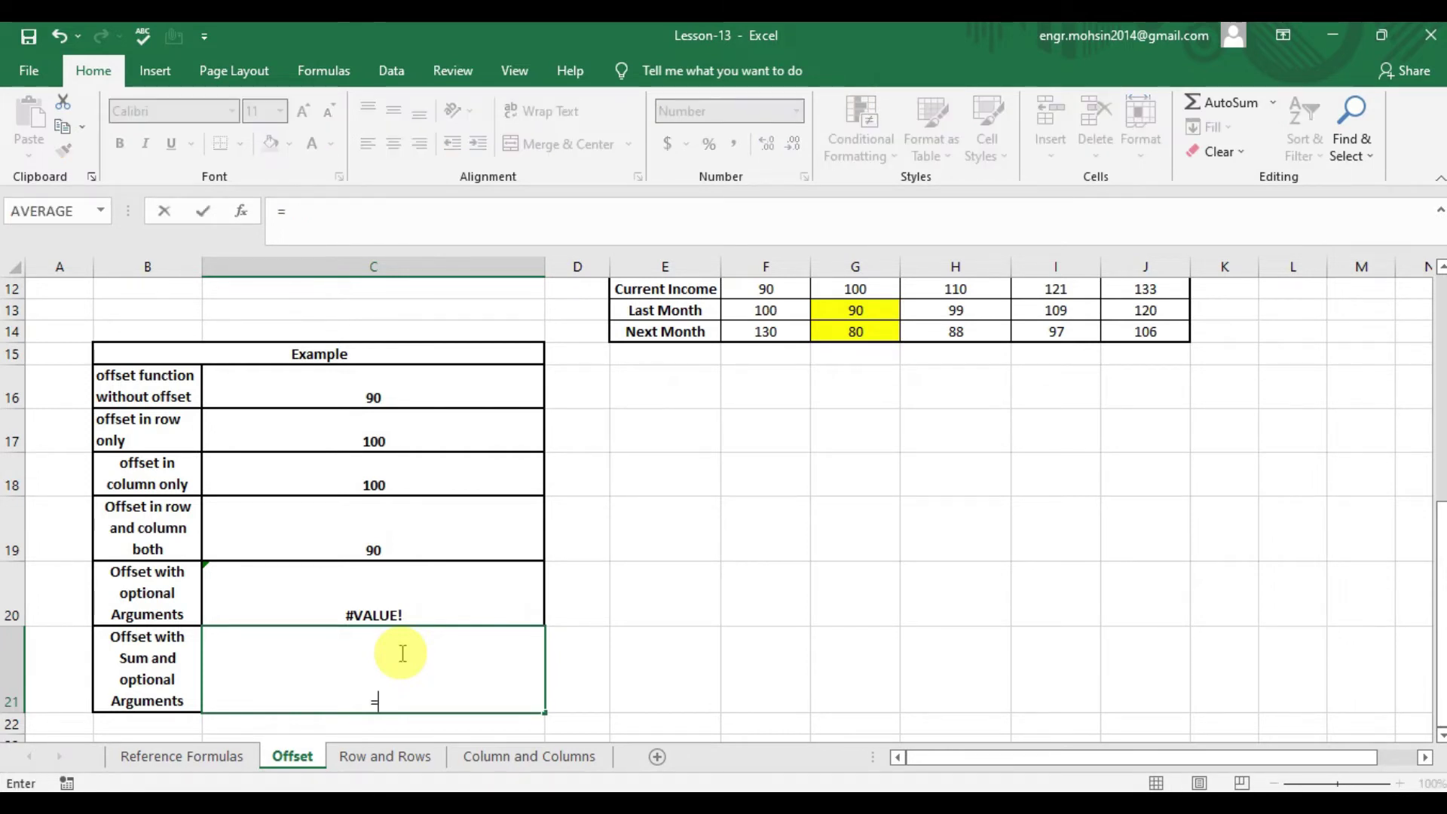
pyautogui.write('sum')
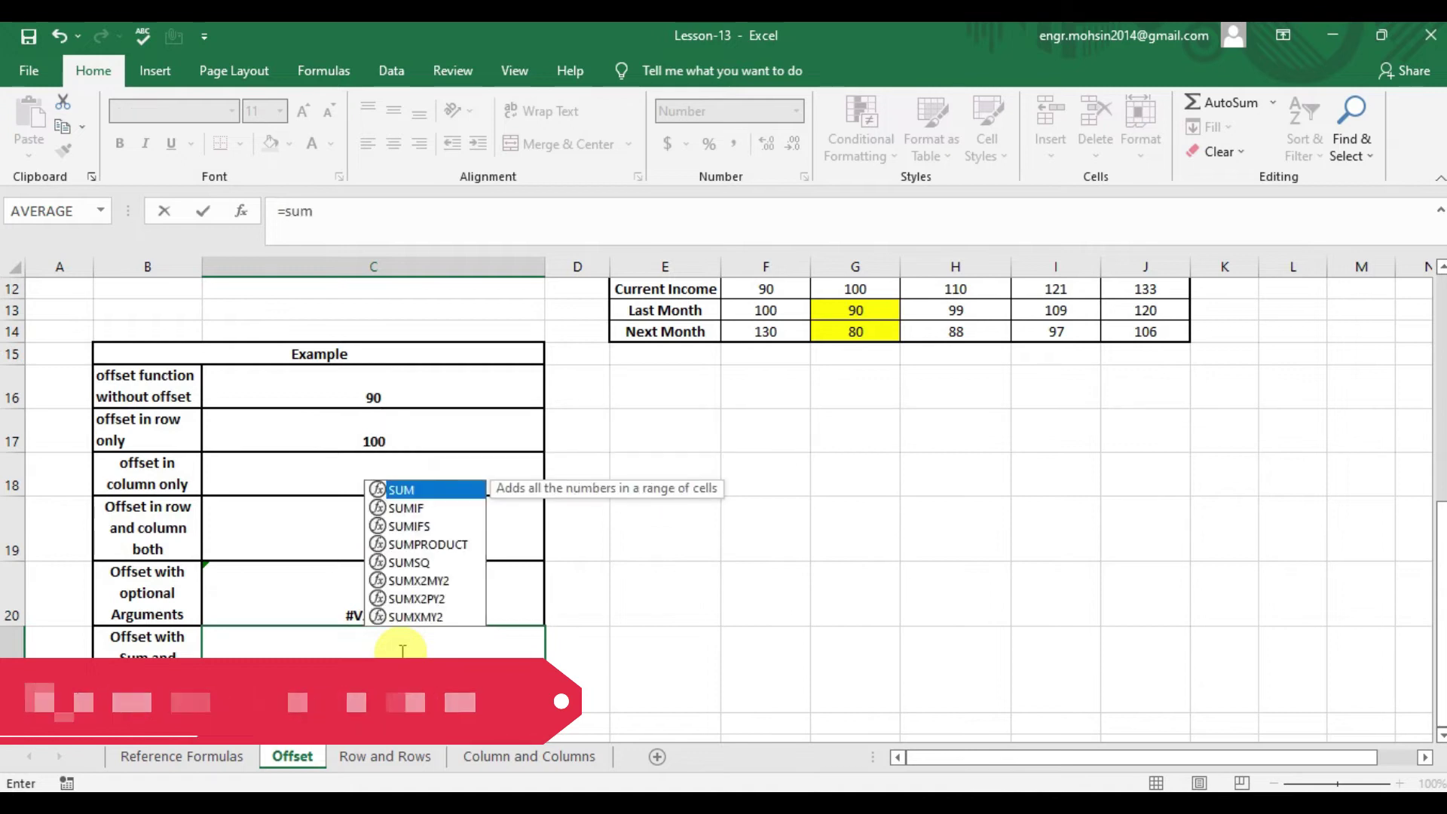
pyautogui.press('Tab')
pyautogui.write('off')
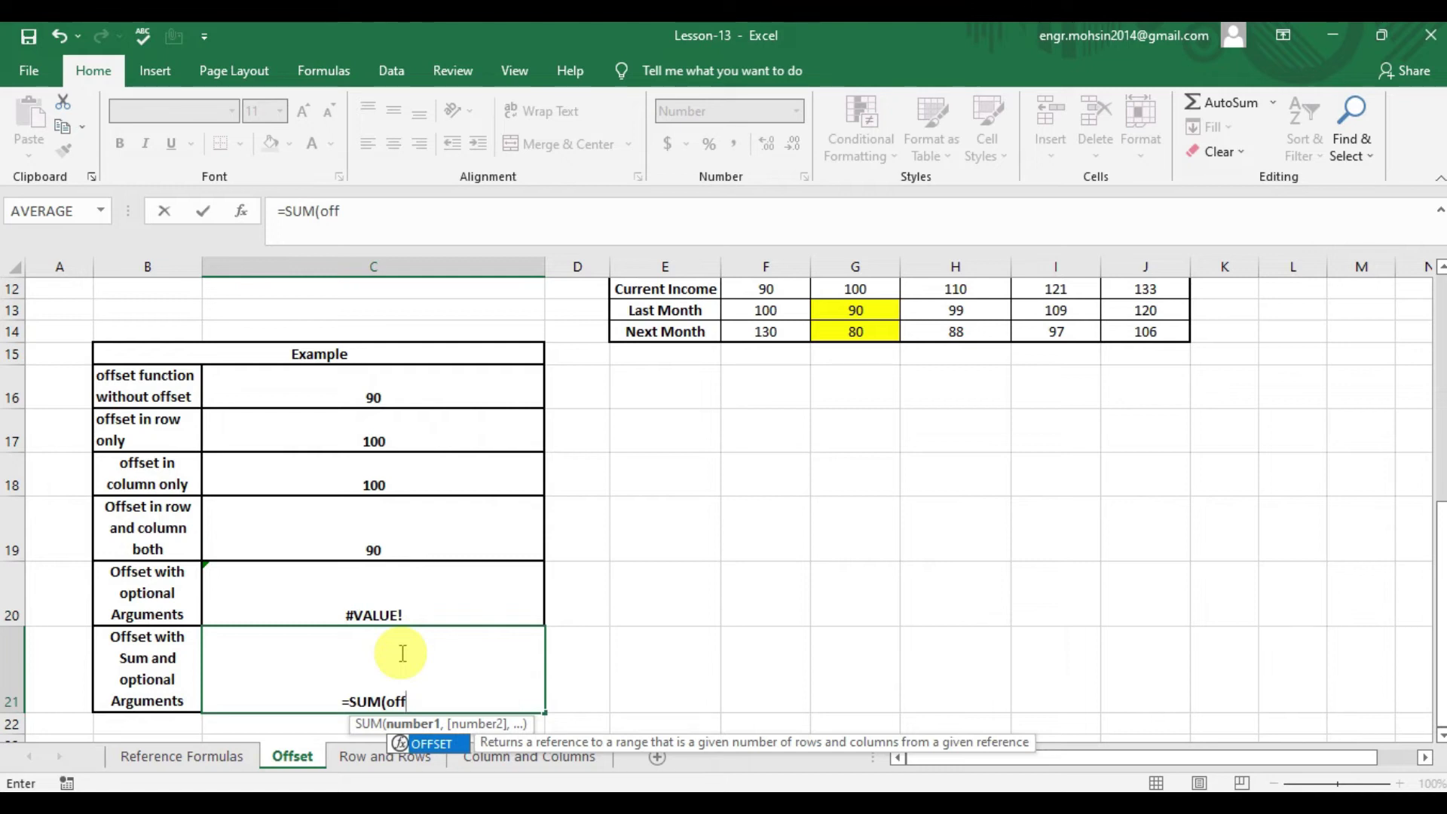
pyautogui.press('Tab')
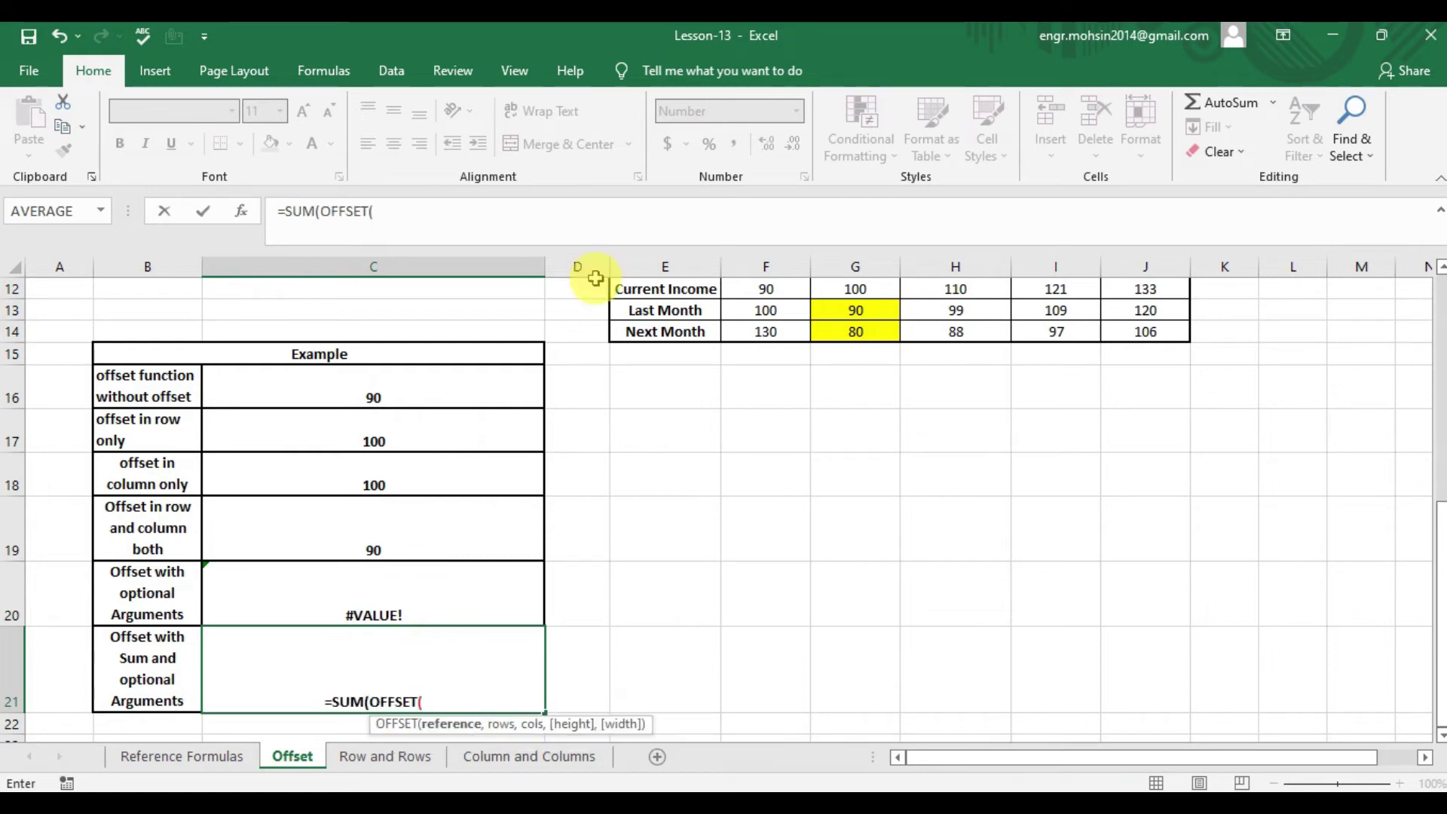
pyautogui.click(776, 289)
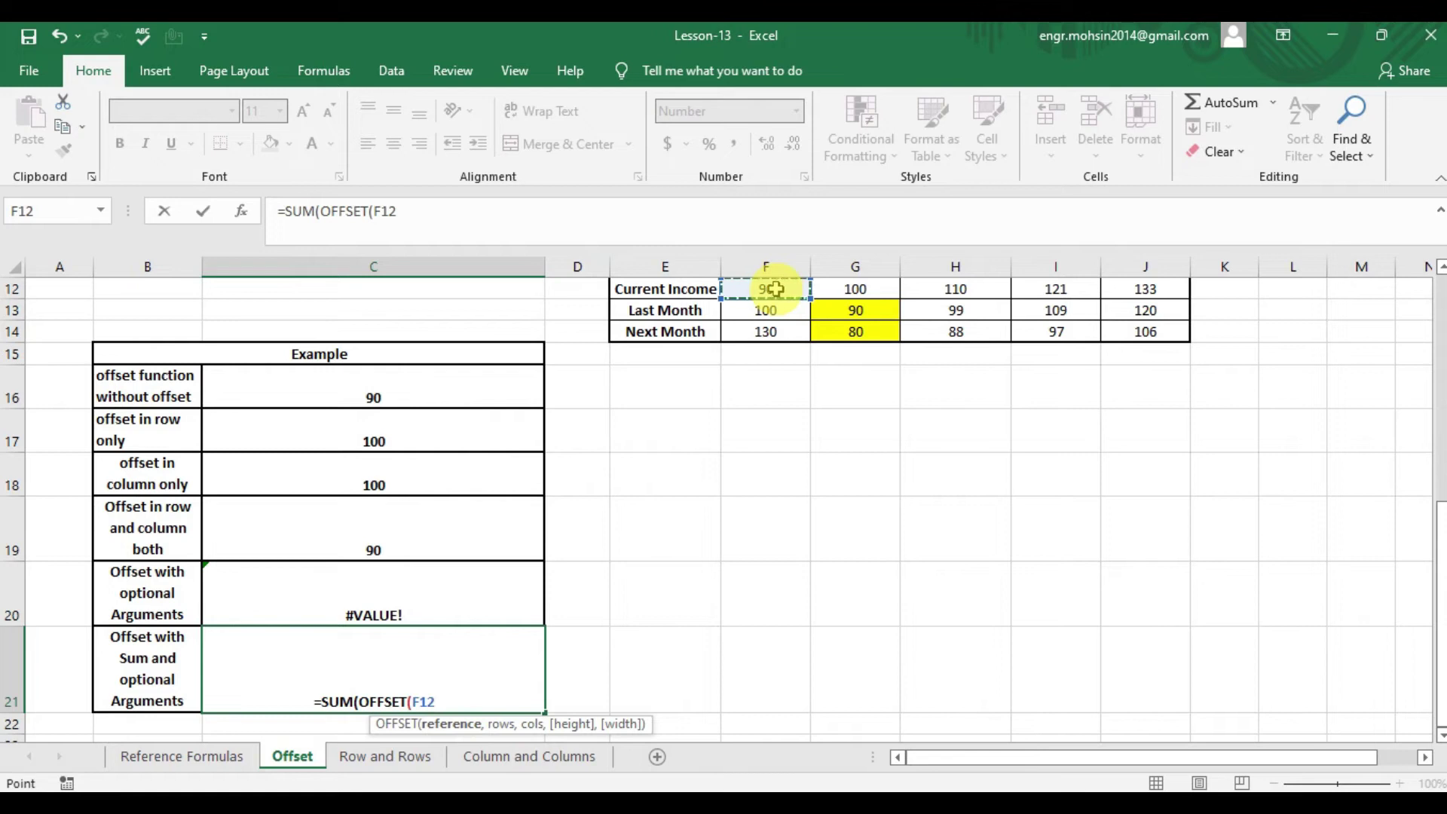
pyautogui.write(',')
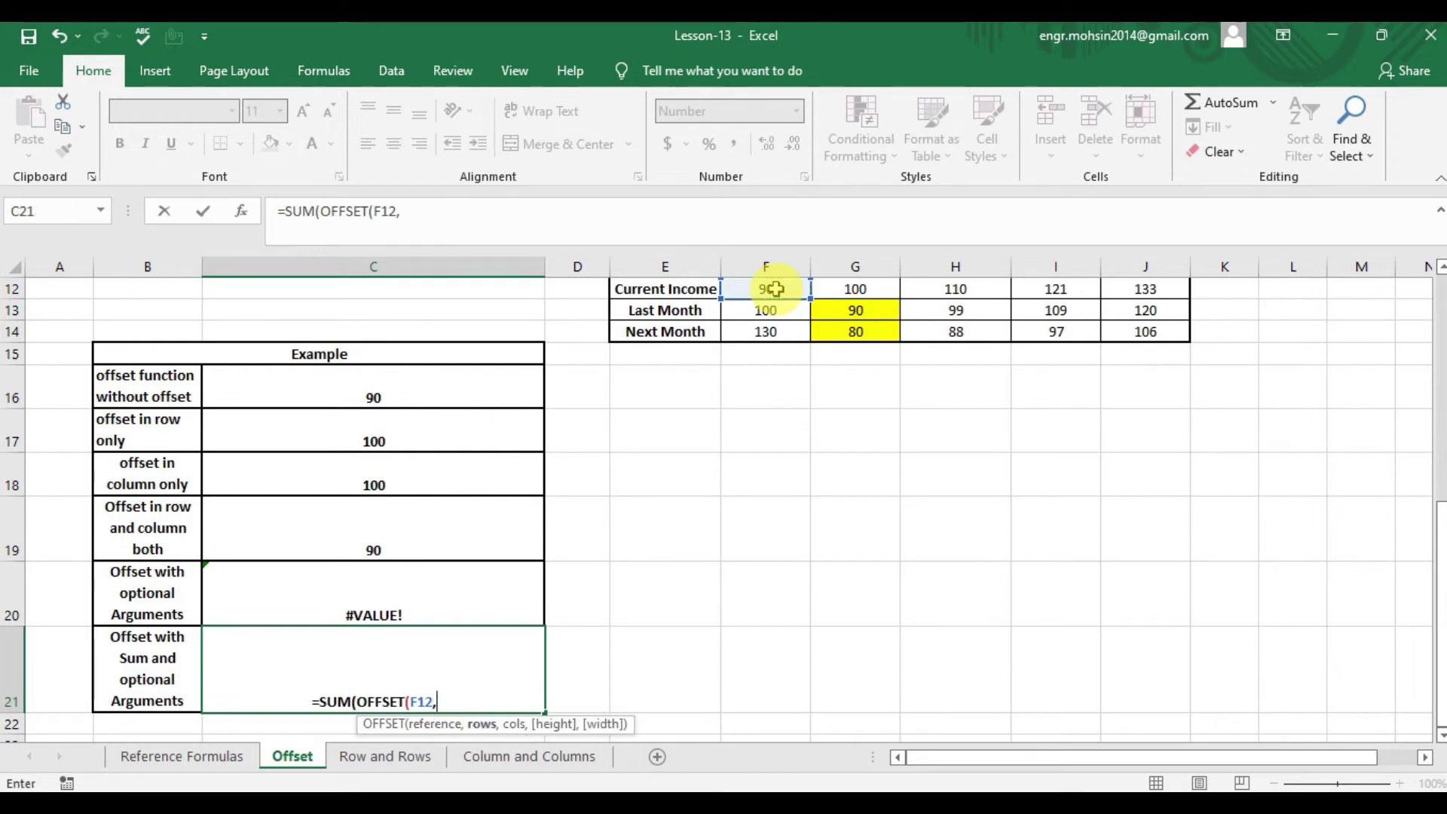
pyautogui.write('1')
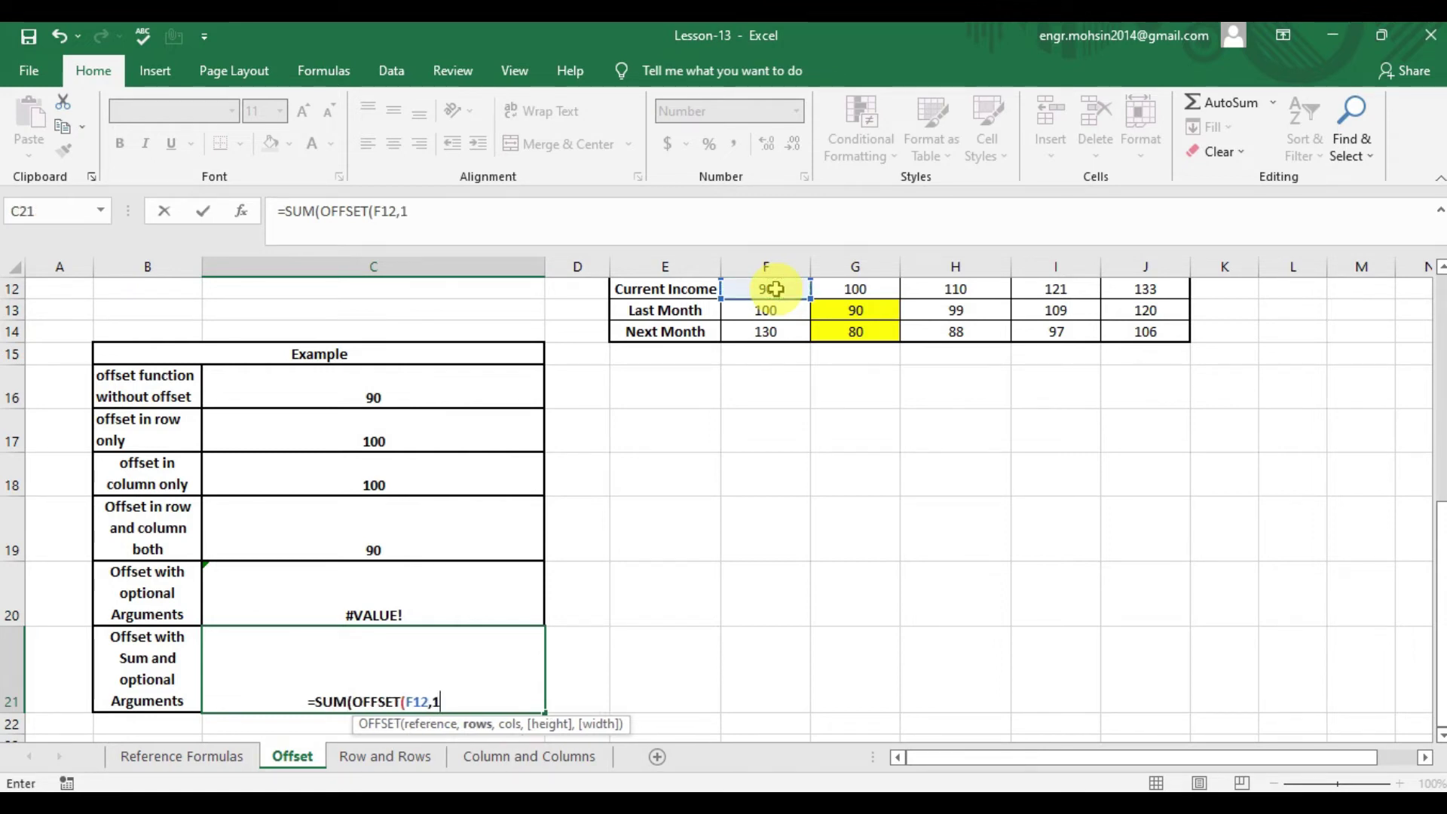
pyautogui.write(',0')
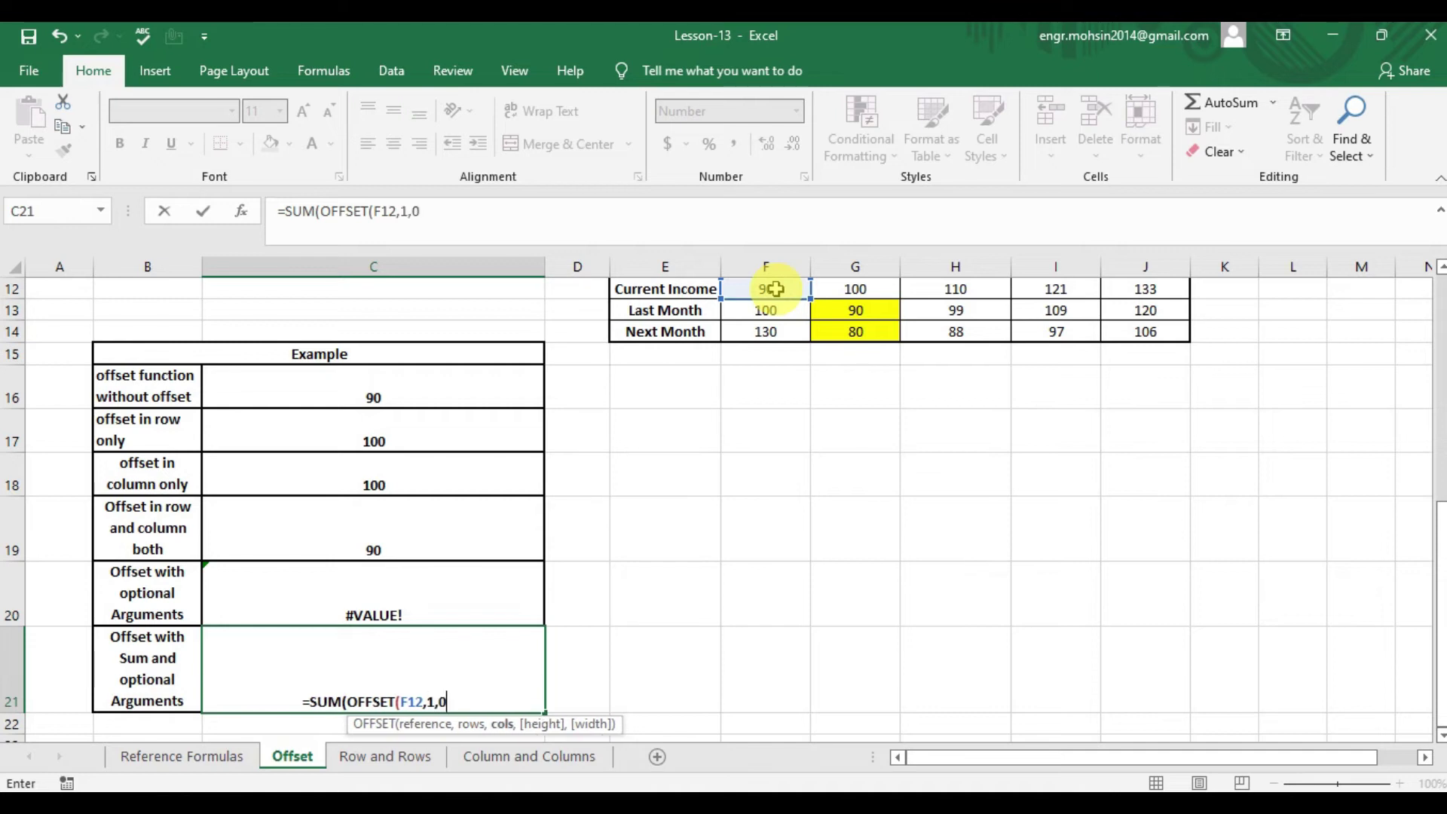
pyautogui.write(',')
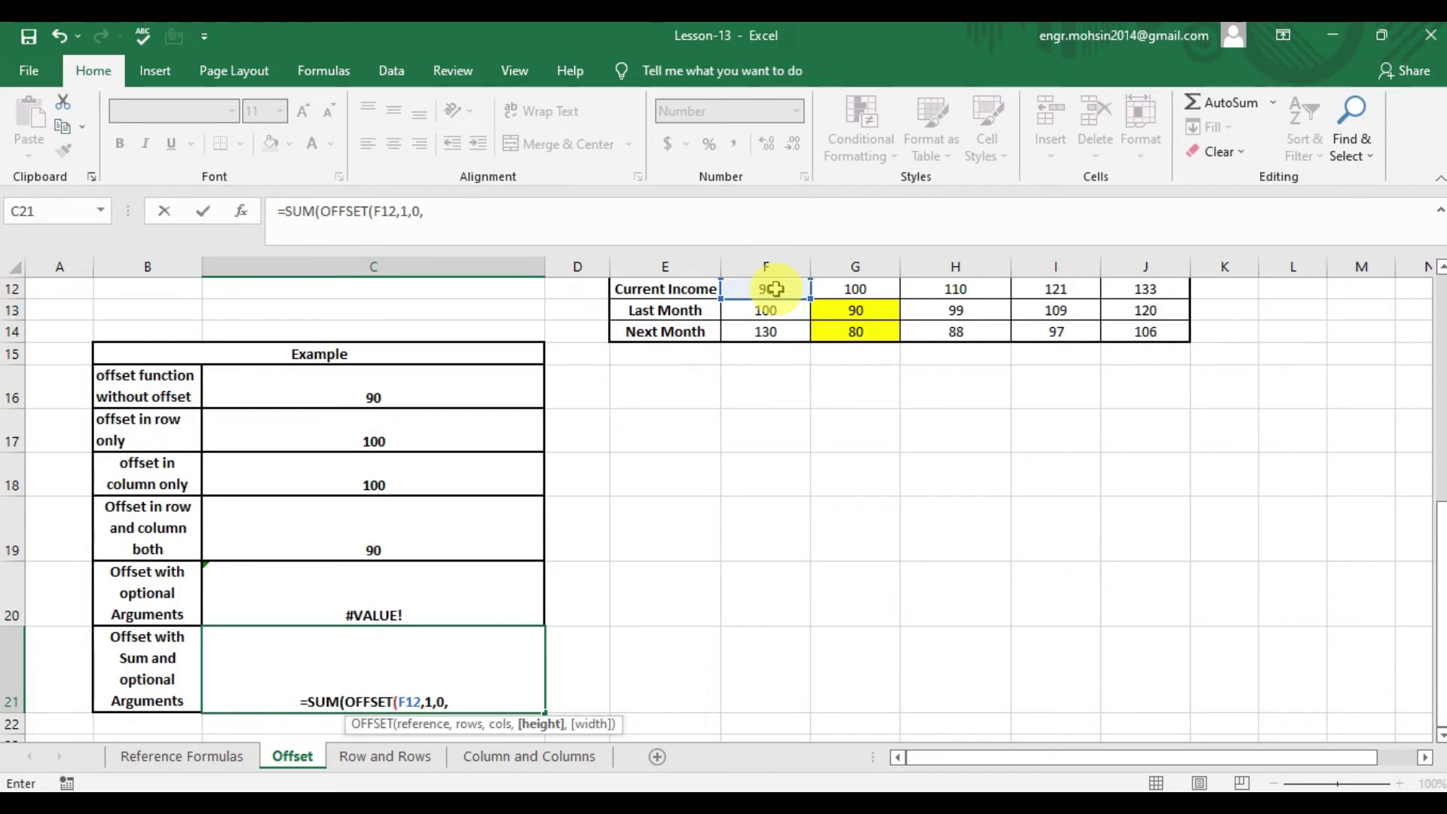
pyautogui.write('3,')
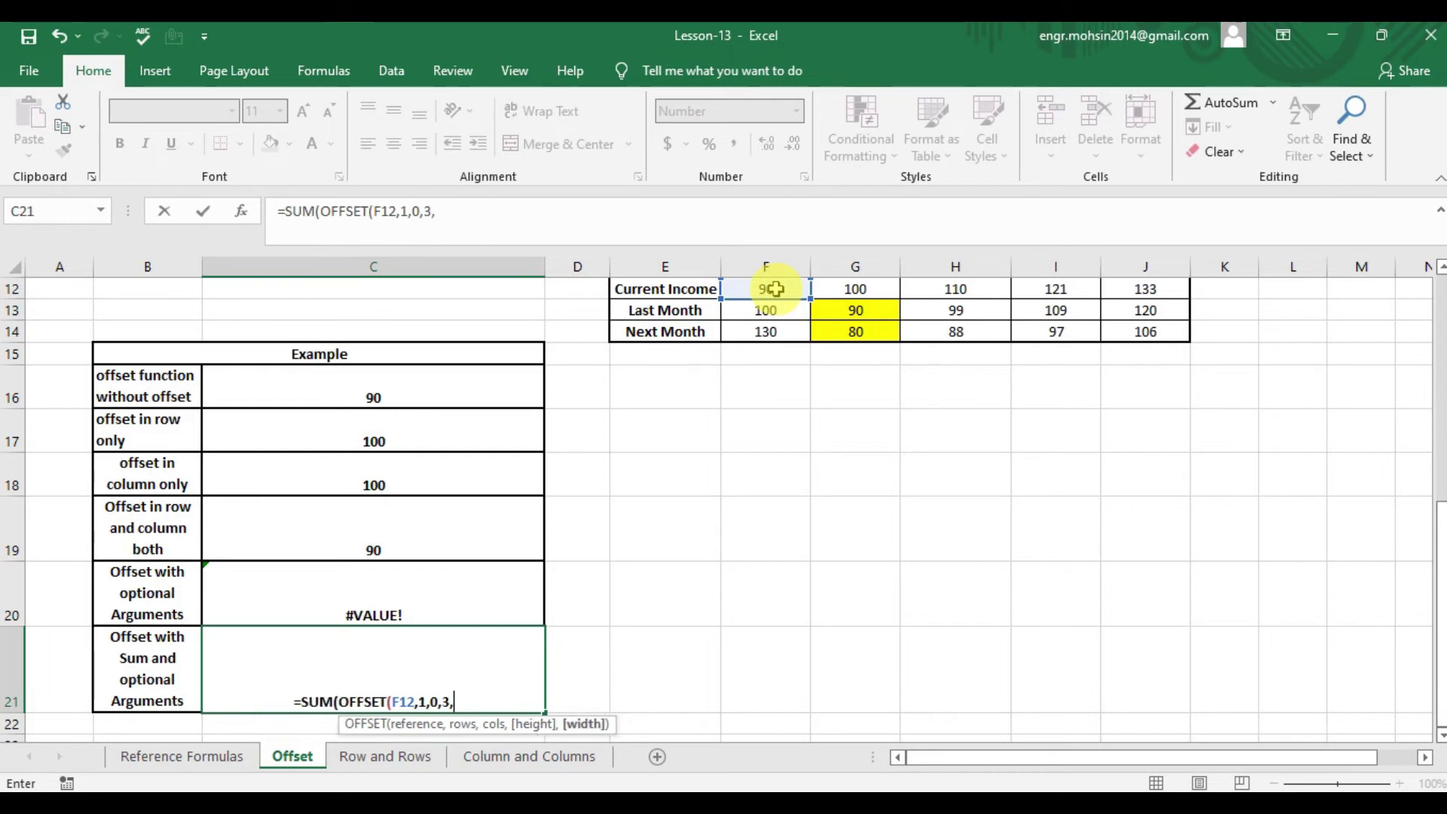
pyautogui.write('1)')
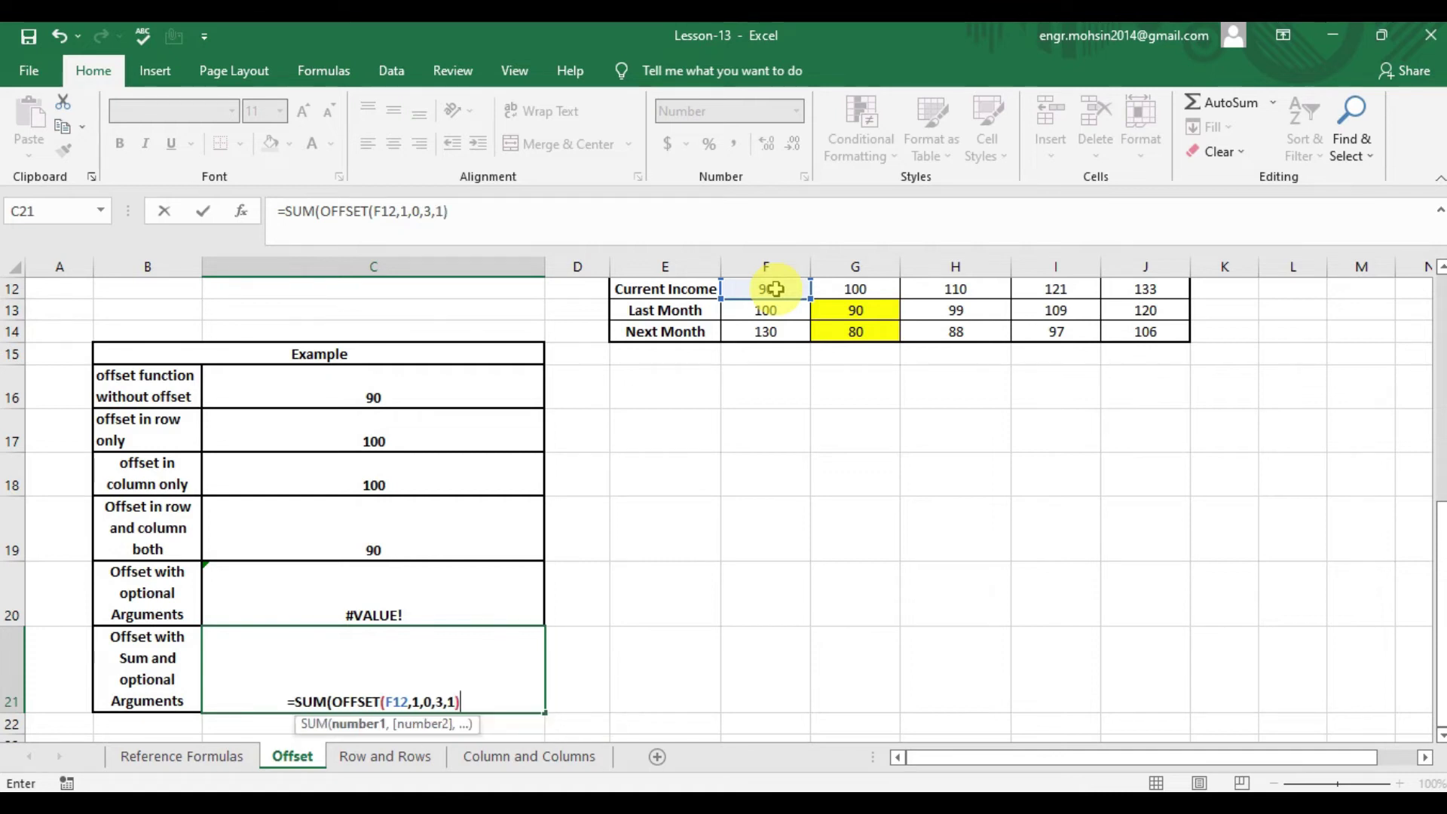
pyautogui.press('Return')
pyautogui.press('Up')
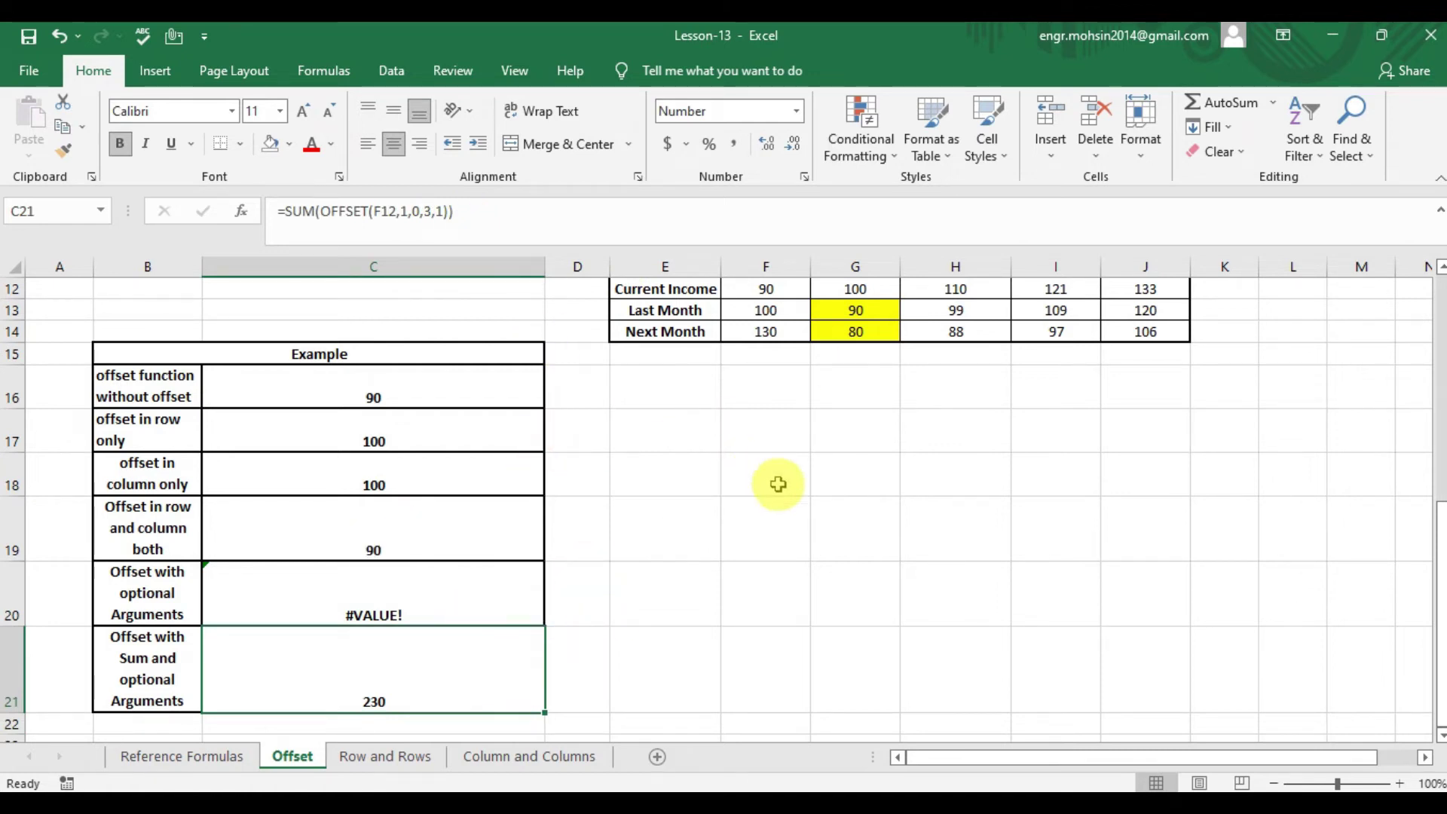
# Inspect the formula in C21 and highlight F13:F14, the income values it adds up.
pyautogui.doubleClick(431, 639)
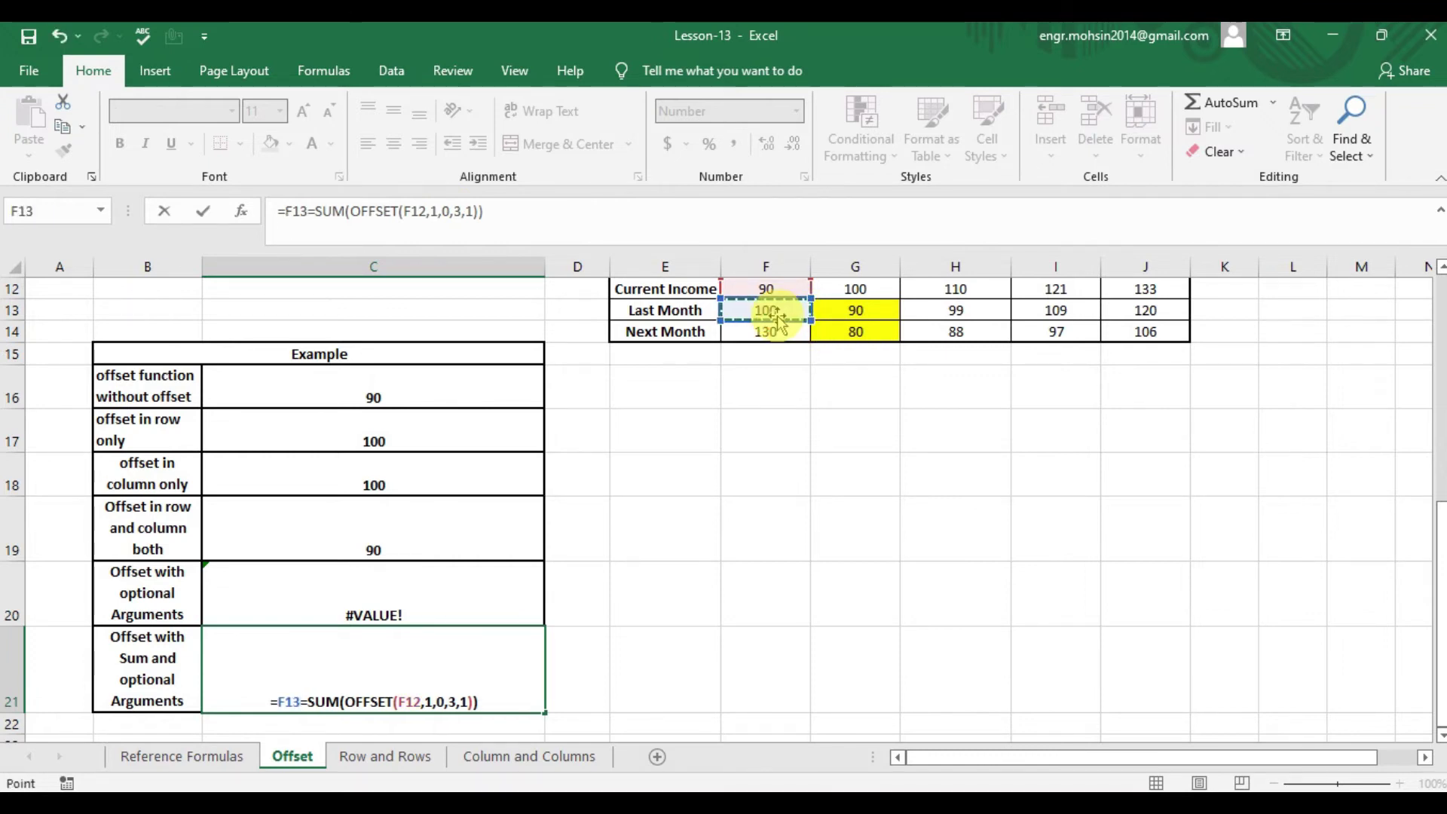
pyautogui.hotkey('ctrl', 'Return')
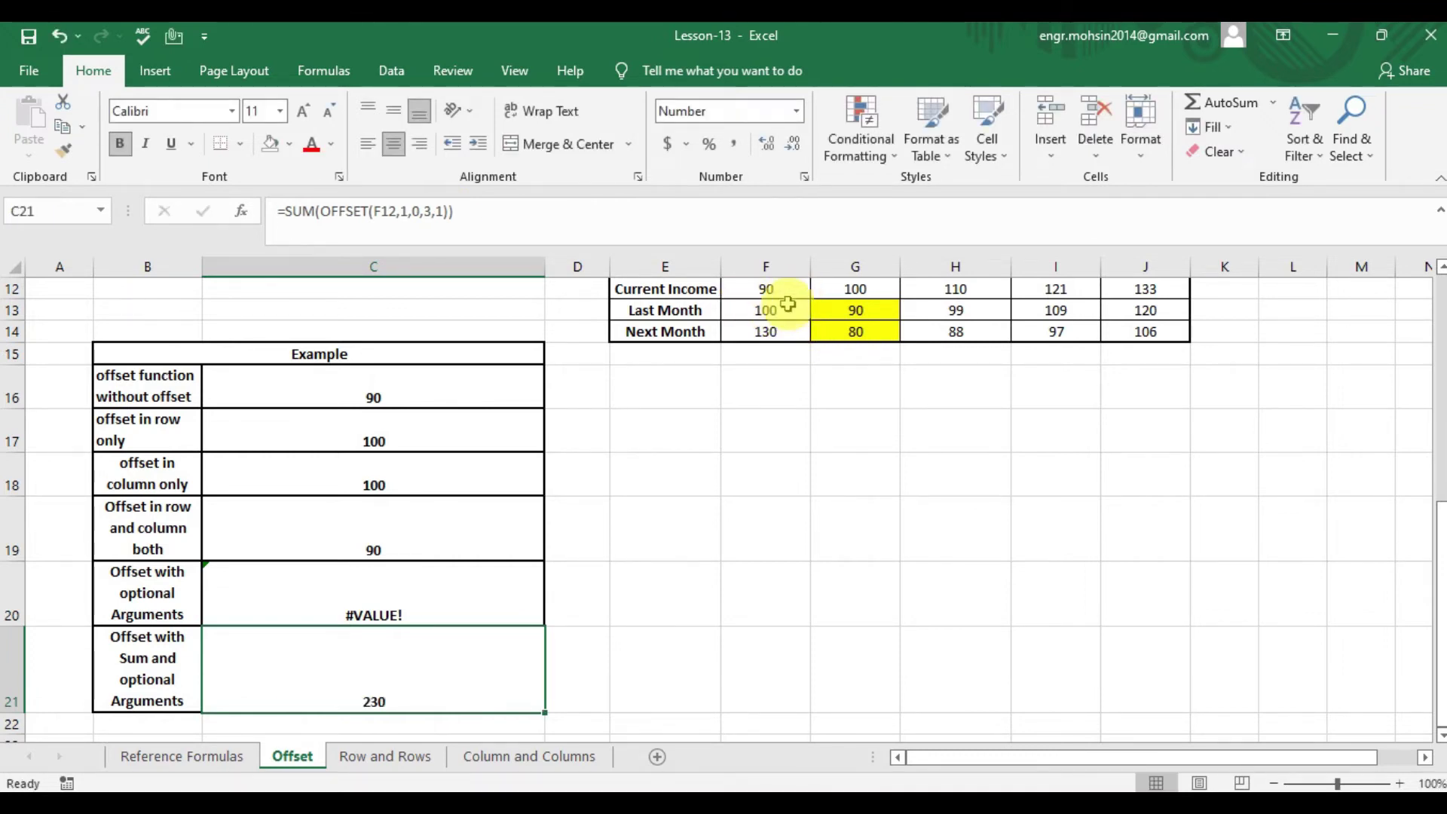
pyautogui.click(782, 308)
pyautogui.moveTo(783, 309); pyautogui.dragTo(776, 332)
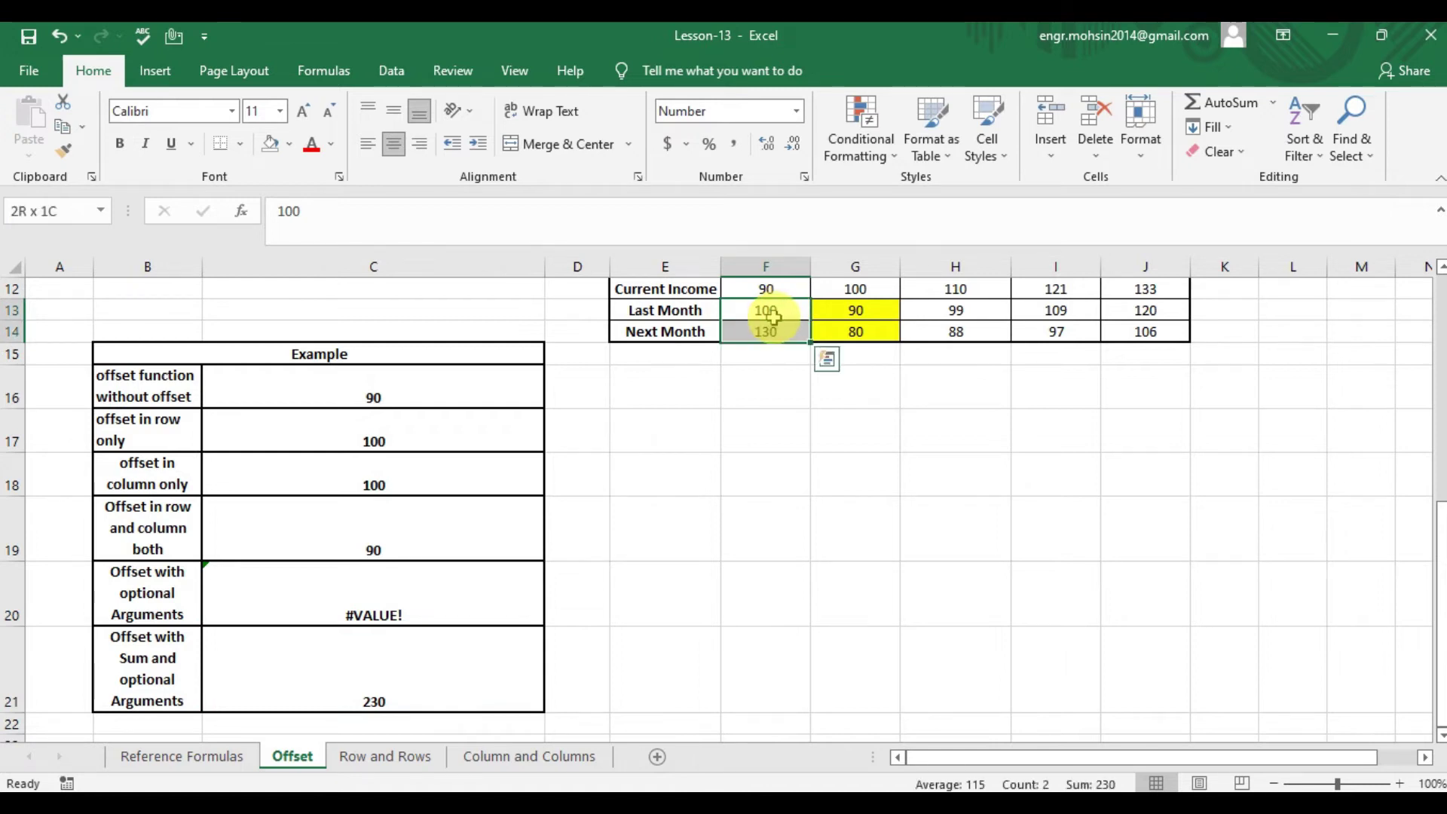
# Examine the height and width arguments in C21's formula and trace its starting cell, F13.
pyautogui.click(373, 678)
pyautogui.click(431, 210)
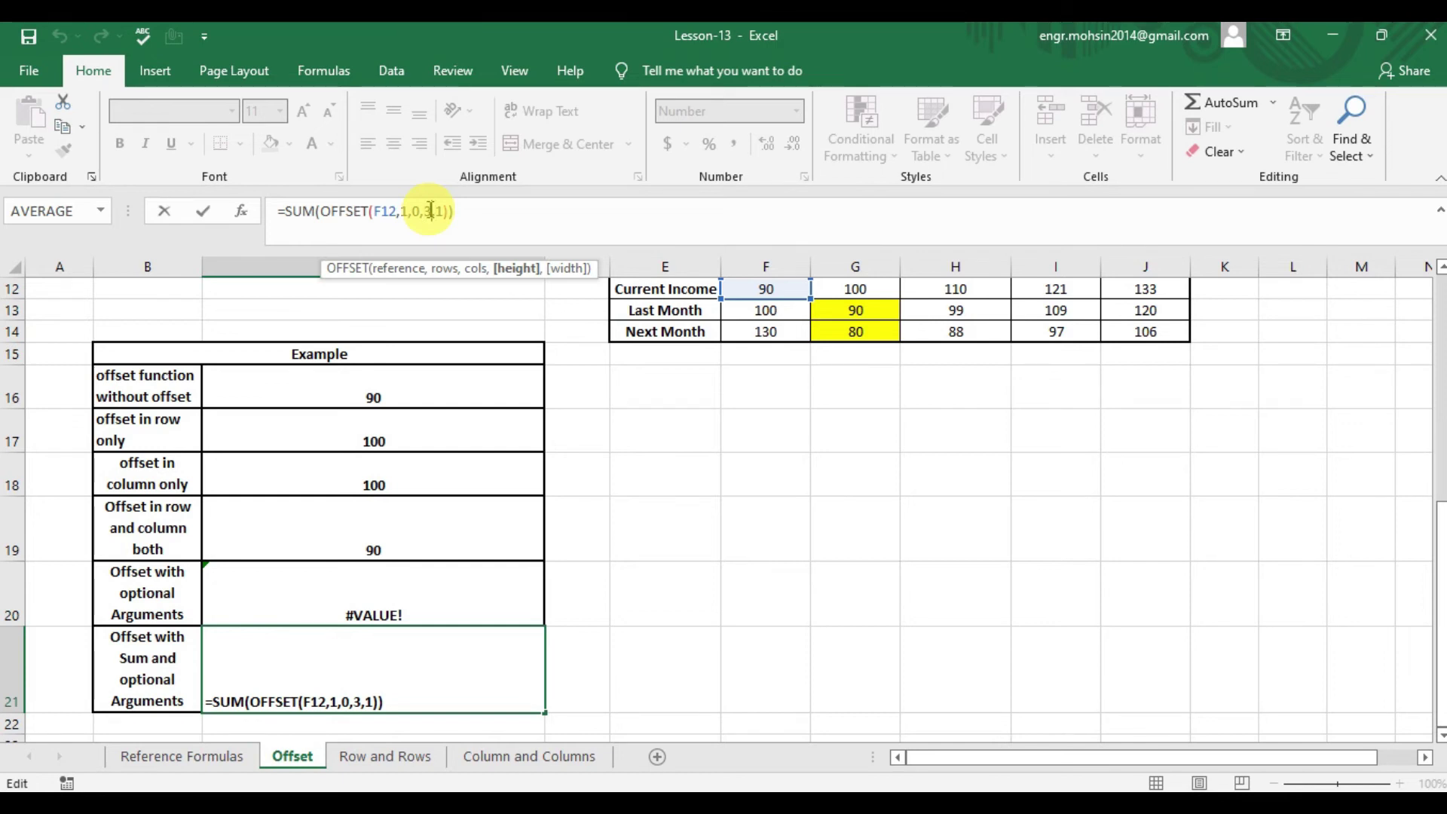
pyautogui.press('Right')
pyautogui.click(797, 309)
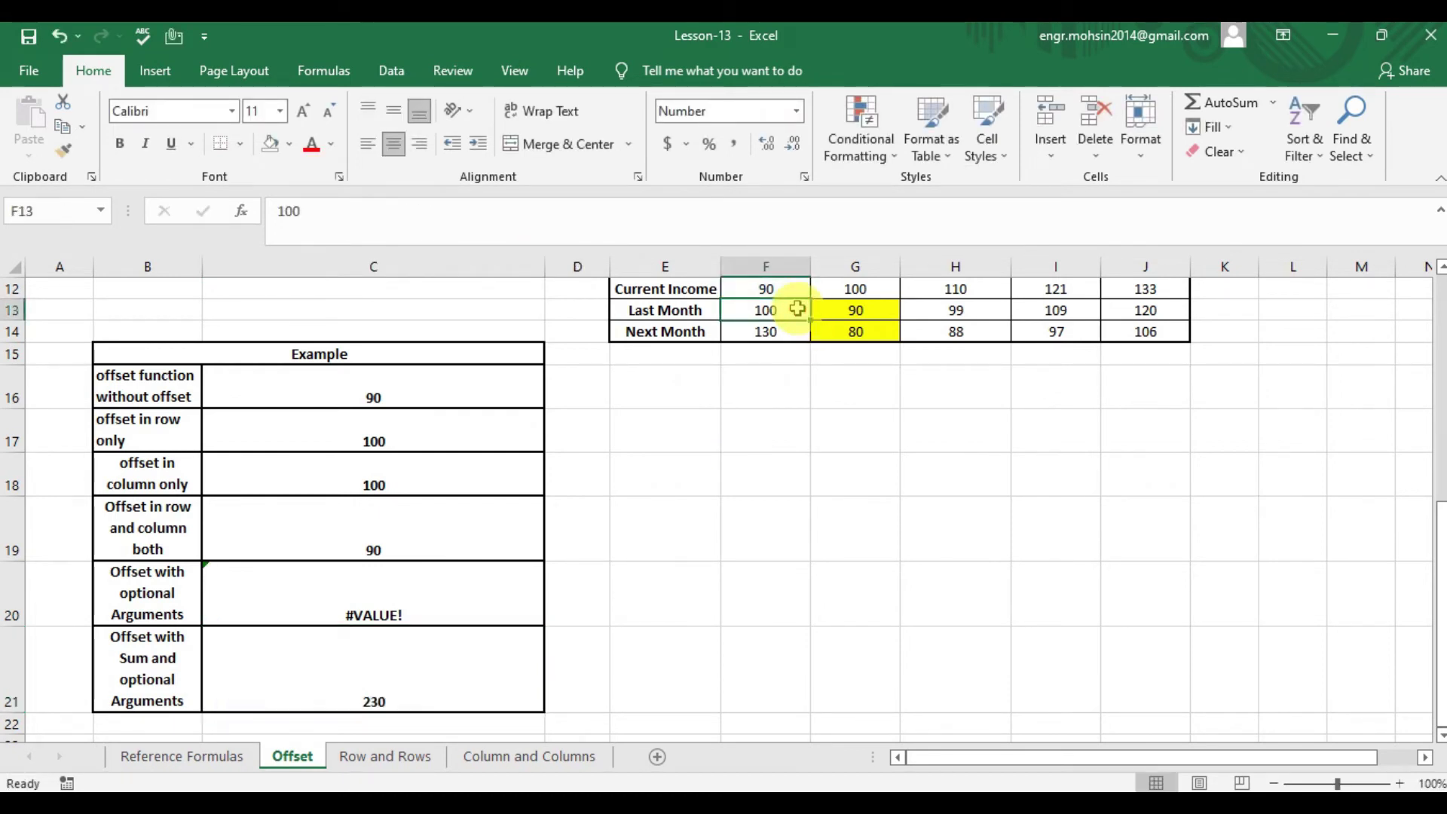
pyautogui.click(375, 670)
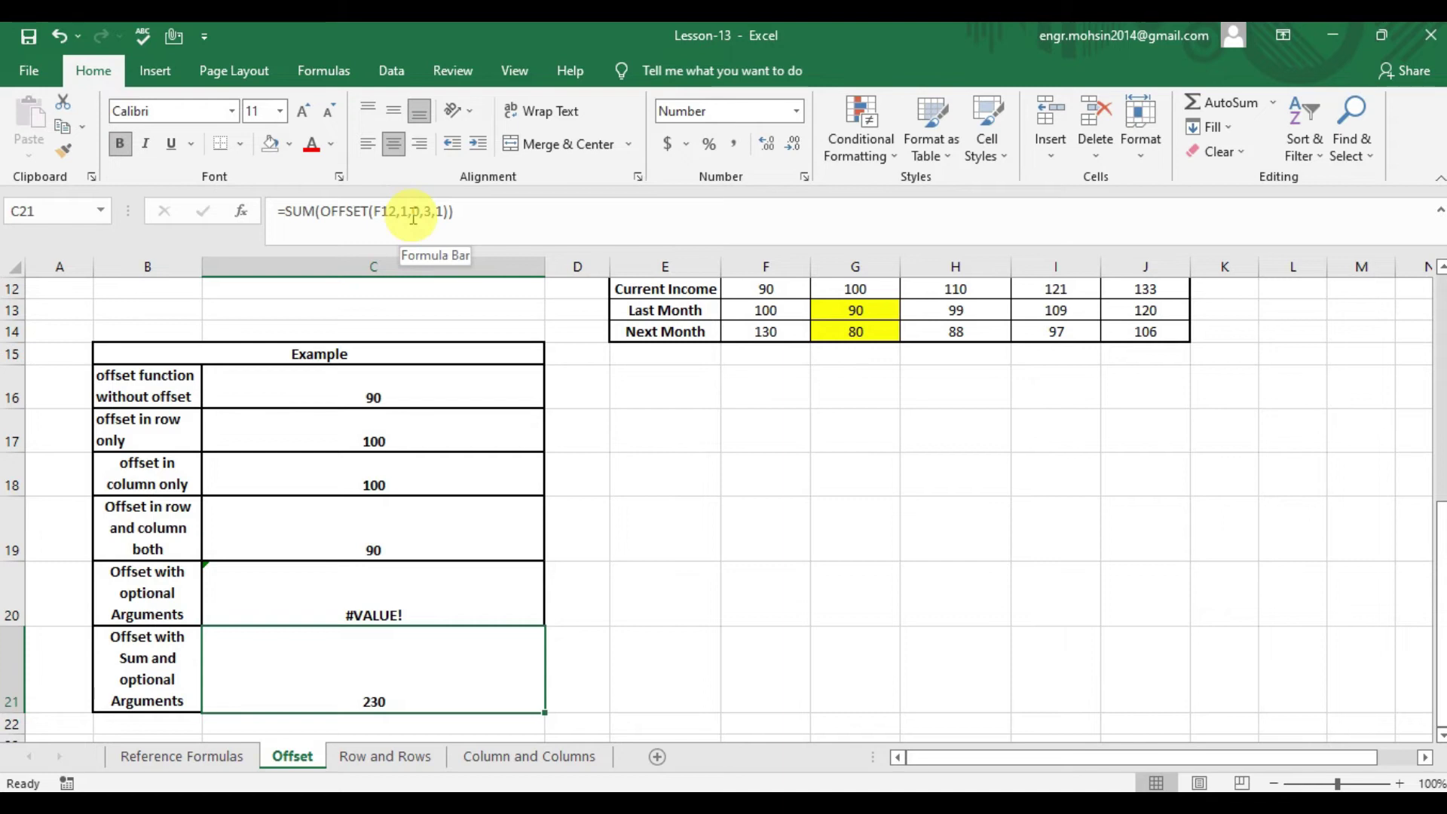
# Trace the three-row, one-column range of the C21 formula by highlighting F13:F15.
pyautogui.click(766, 312)
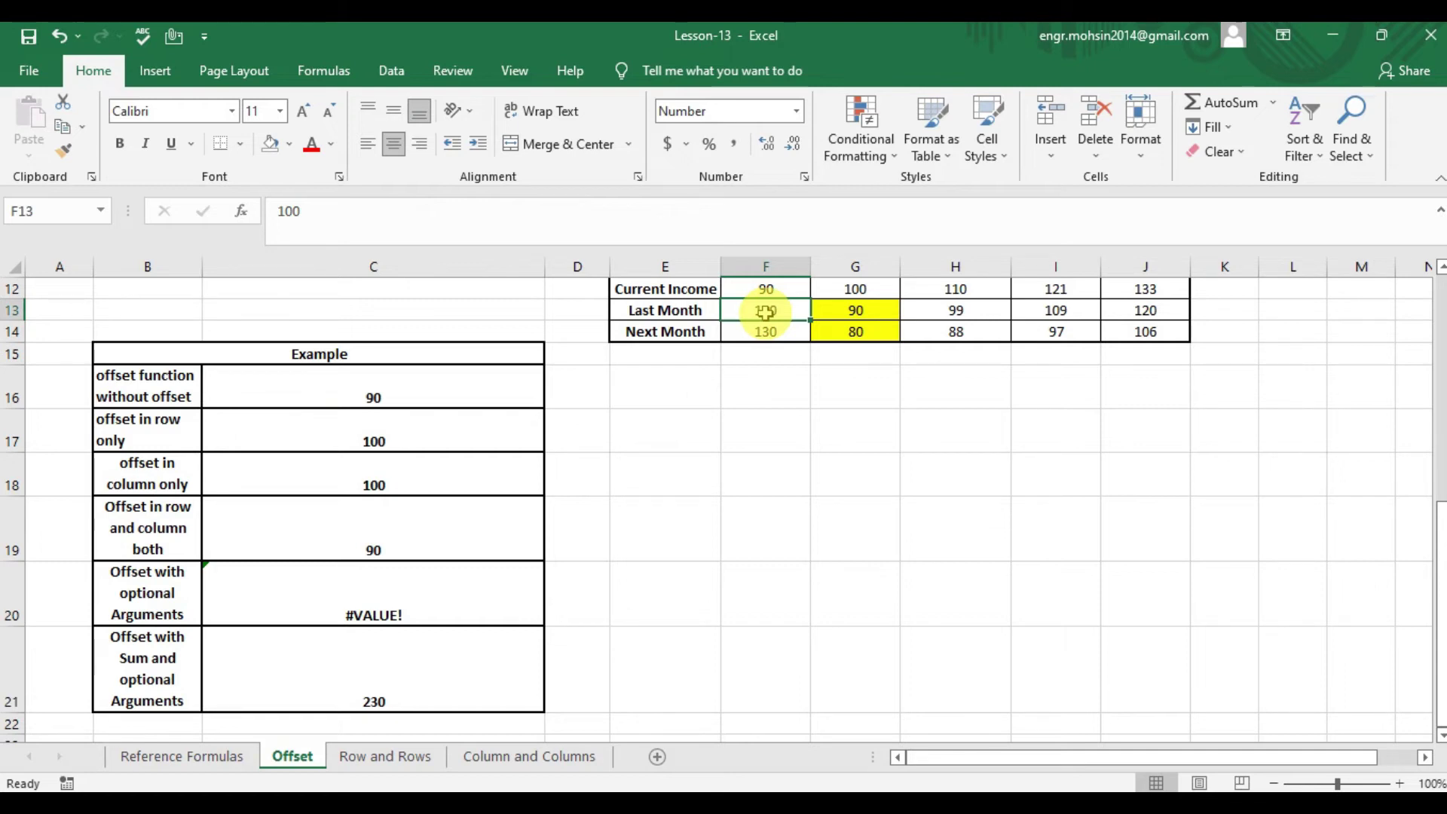
pyautogui.hotkey('shift', 'Down')
pyautogui.hotkey('shift', 'Down')
pyautogui.hotkey('shift', 'Down')
pyautogui.hotkey('shift', 'Up')
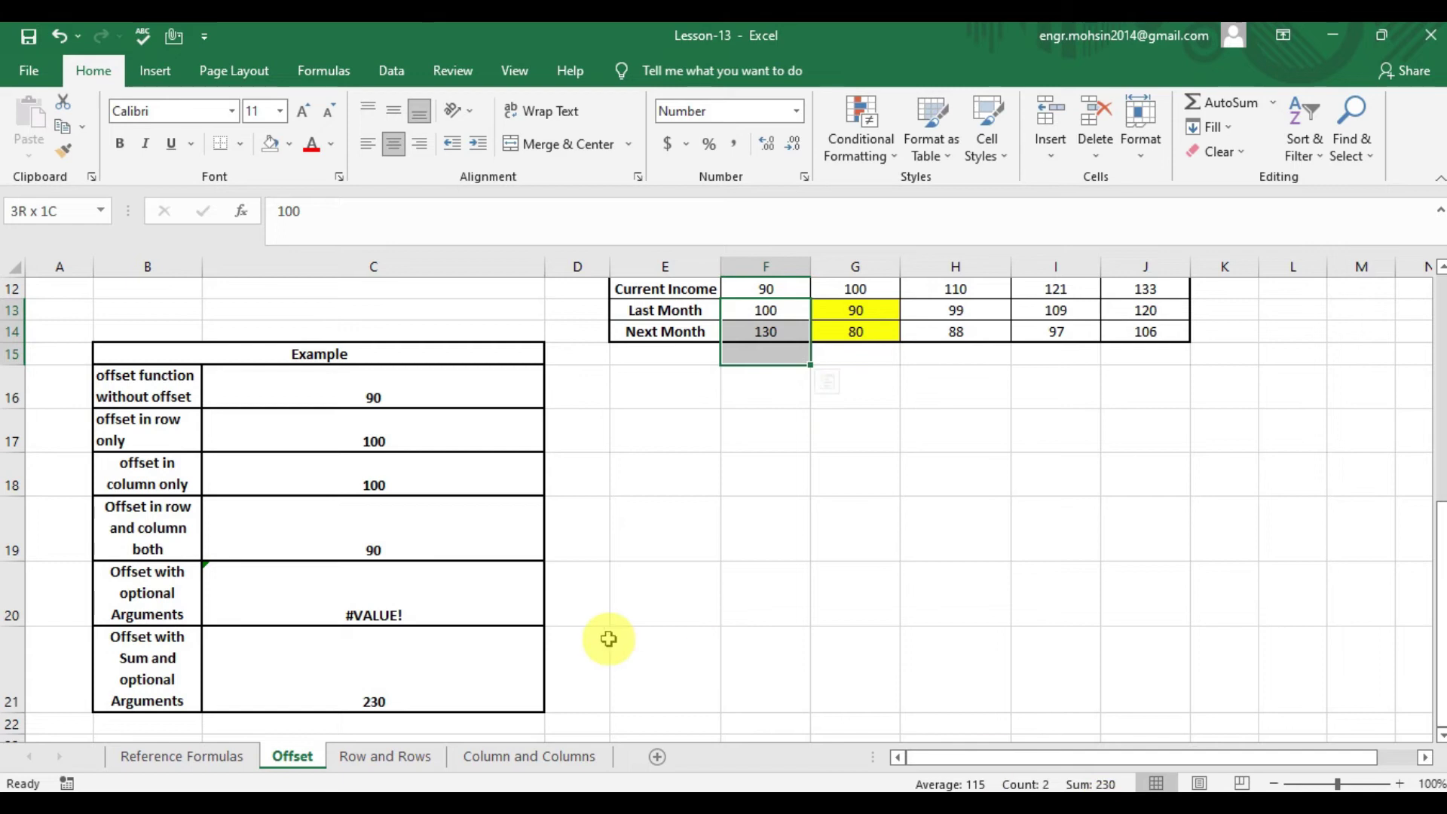
# Switch to the Row and Rows sheet and go to its topic heading in row 3.
pyautogui.click(412, 756)
pyautogui.click(291, 322)
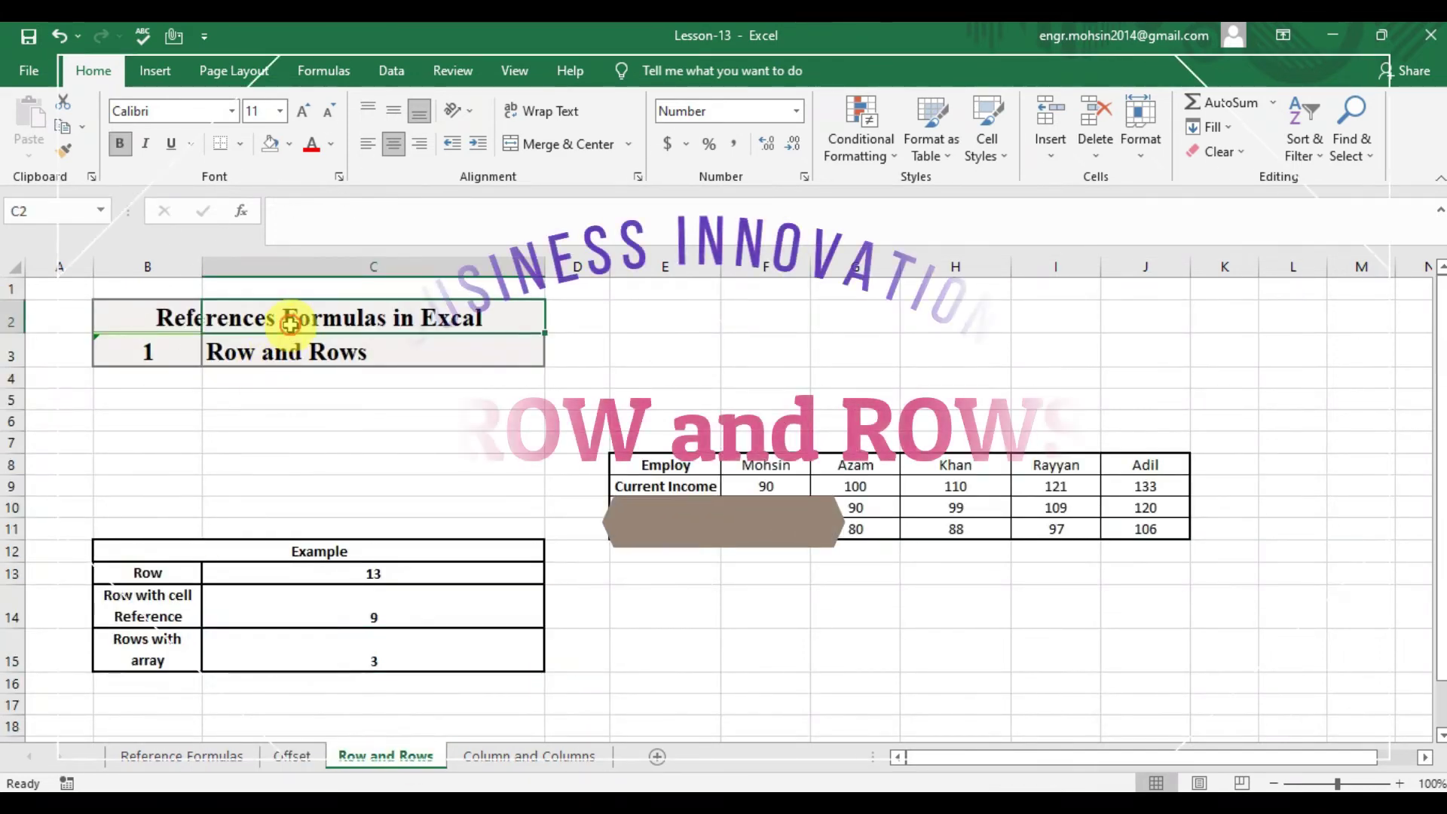
pyautogui.press('Left')
pyautogui.press('Down')
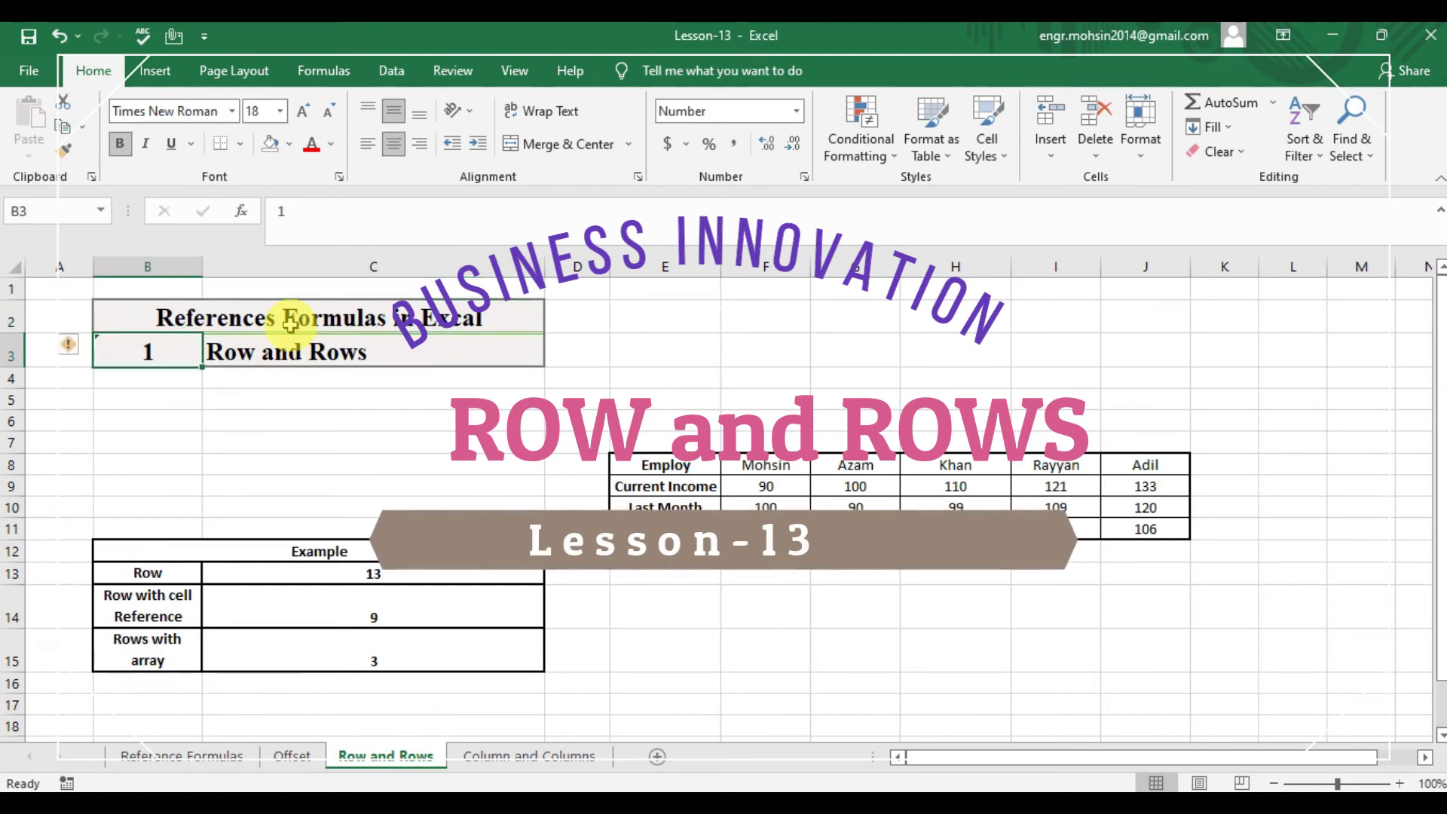
pyautogui.press('Right')
# Enter =ROW() in C13 for the Row example.
pyautogui.press('Down')
pyautogui.press('Down')
pyautogui.press('Down')
pyautogui.press('Down')
pyautogui.press('Down')
pyautogui.press('Down')
pyautogui.press('Down')
pyautogui.press('Down')
pyautogui.press('Down')
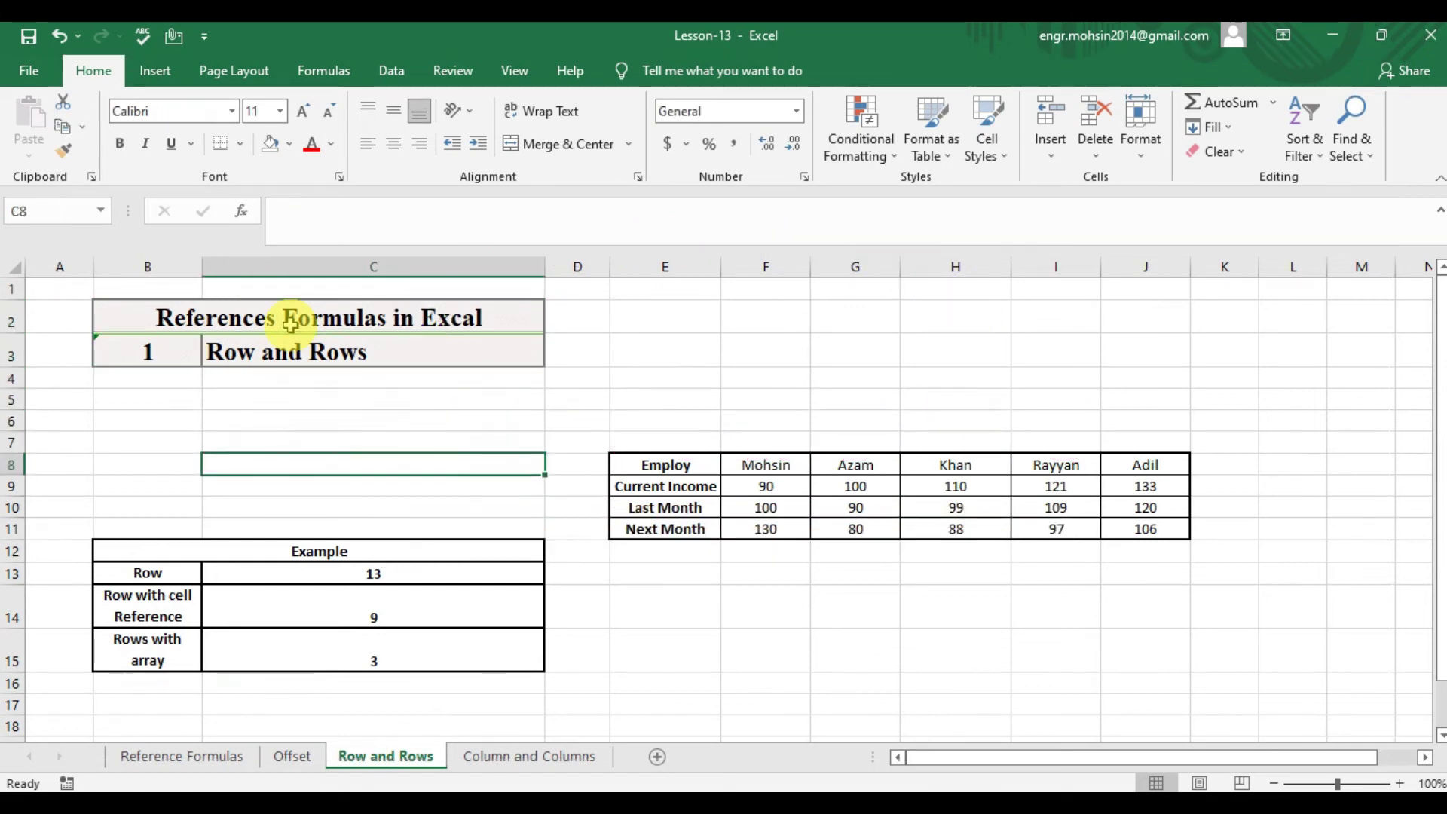
pyautogui.press('Down')
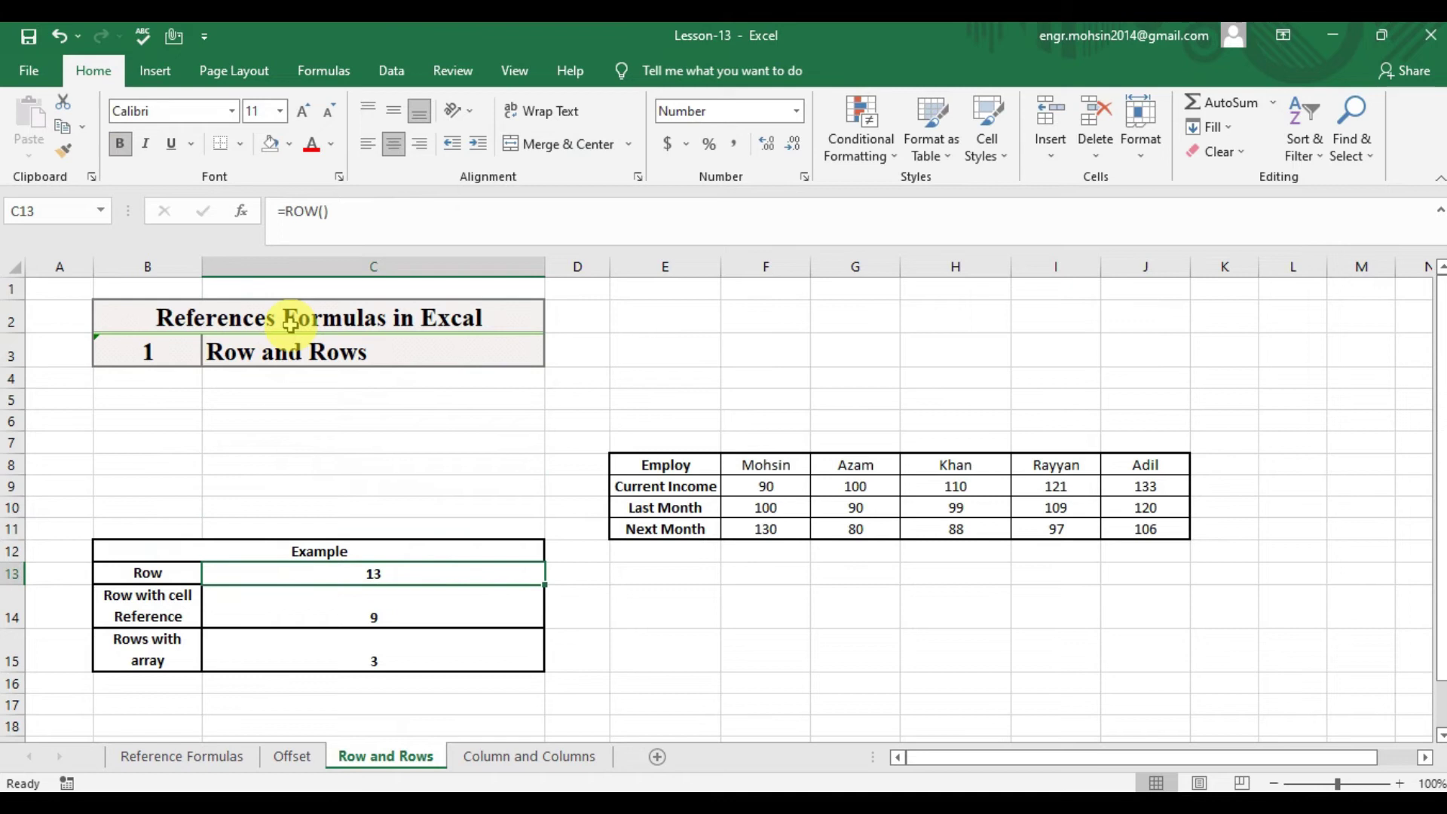
pyautogui.write('=')
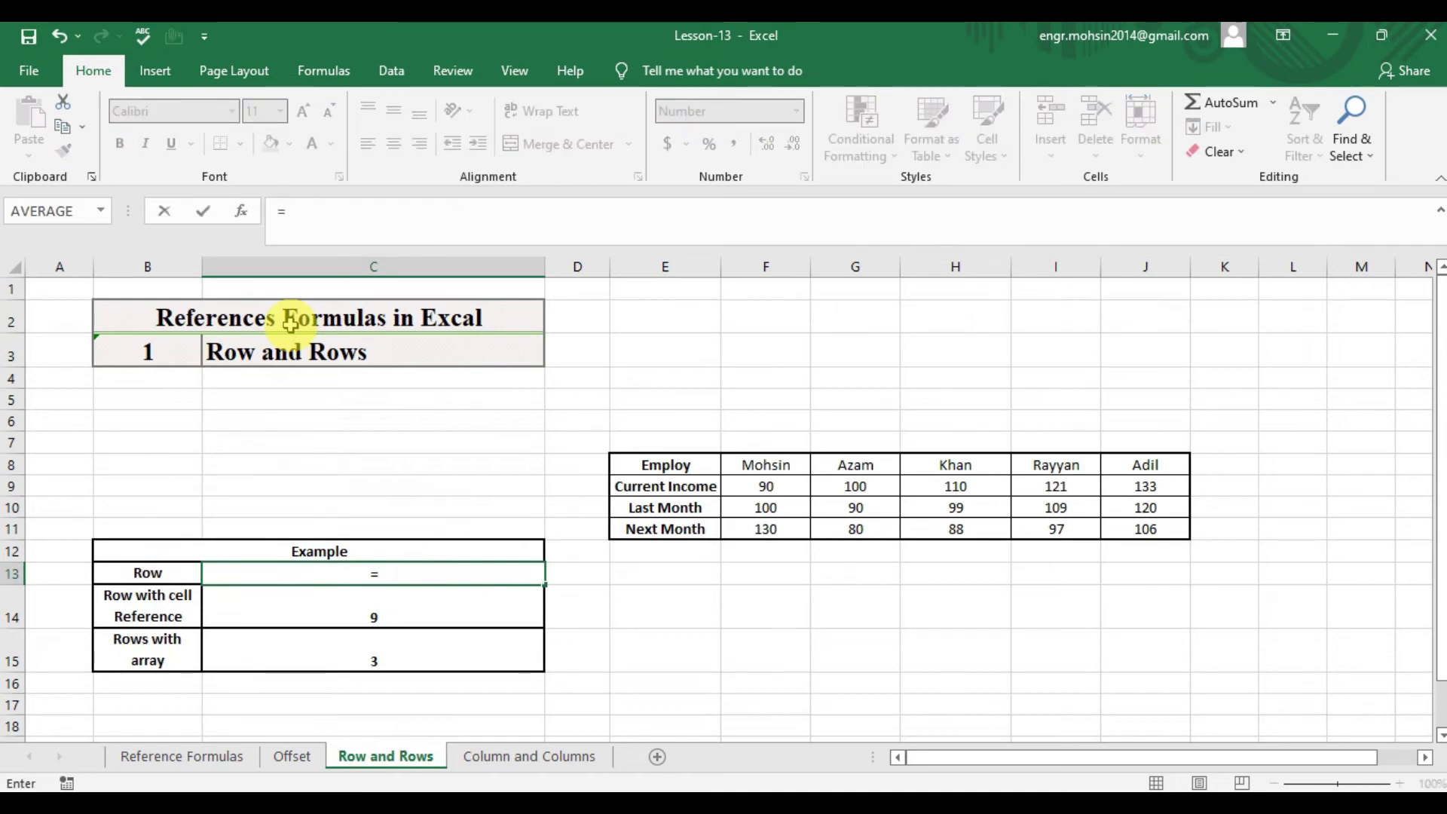
pyautogui.write('row')
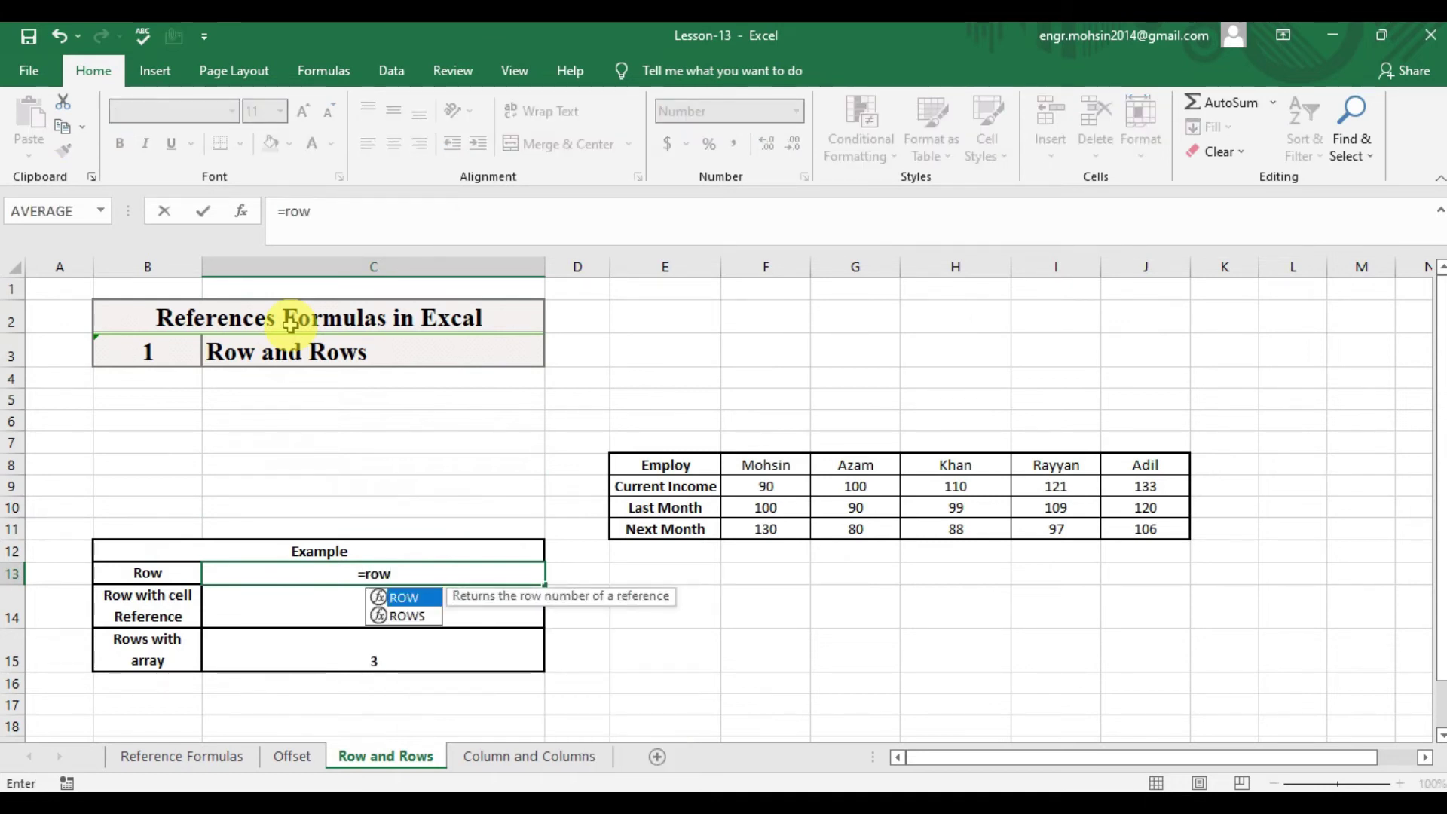
pyautogui.press('Tab')
pyautogui.write(')')
pyautogui.press('Return')
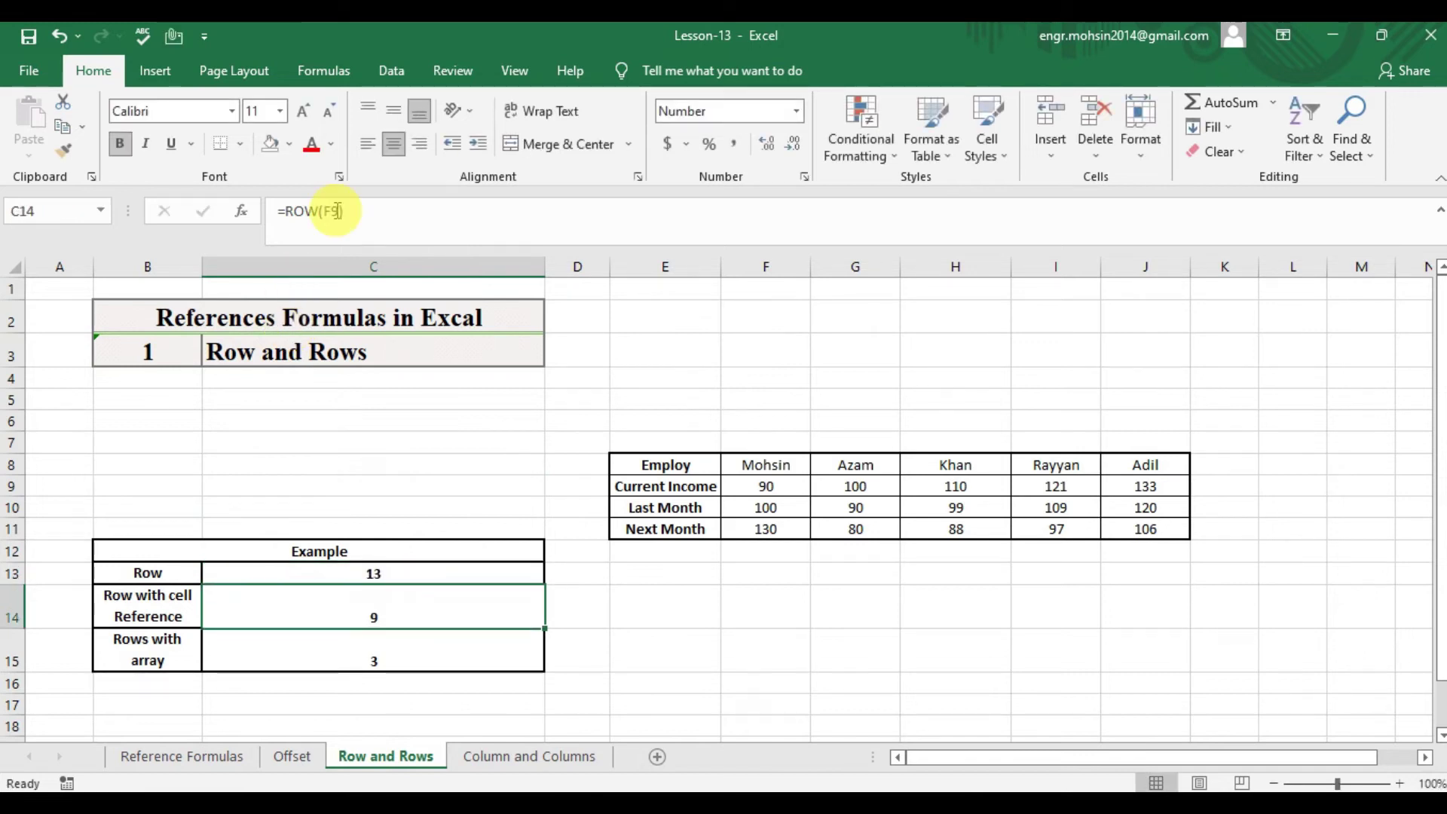
# Review the ROW formula without a reference in C13.
pyautogui.click(393, 570)
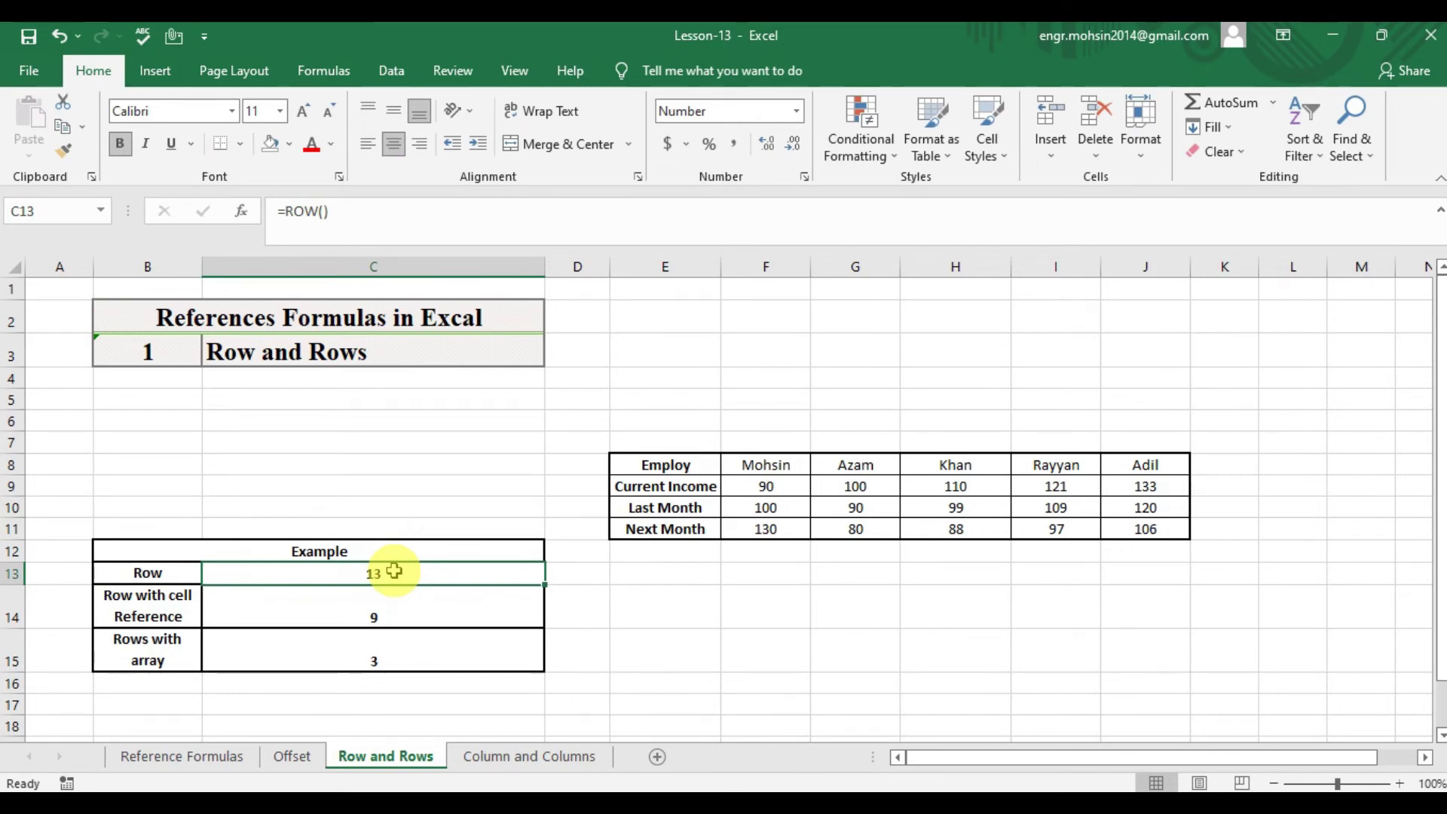
pyautogui.doubleClick(393, 571)
pyautogui.press('Return')
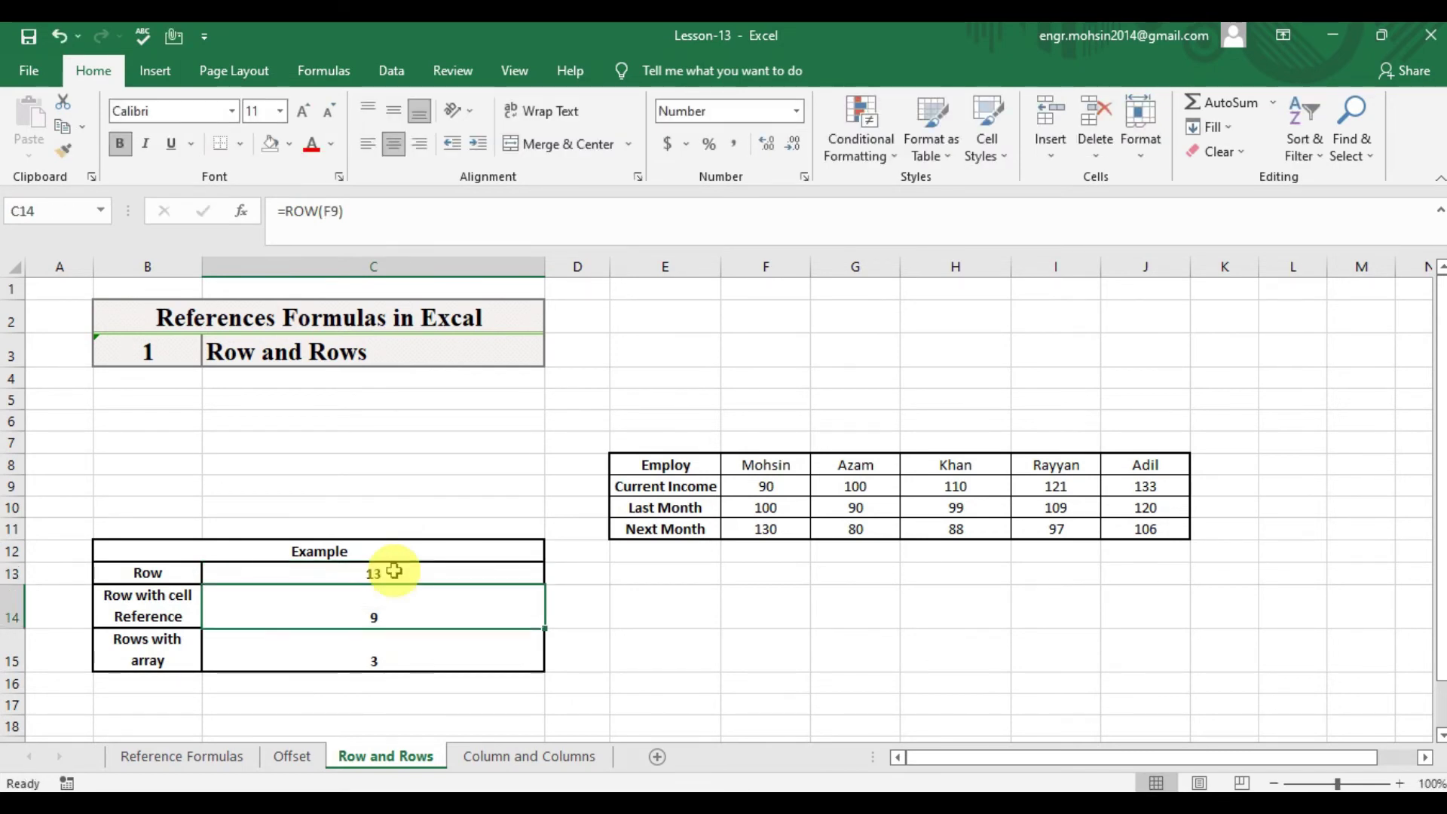
# Enter =ROW(F9) in C14 for the example of Row with cell reference.
pyautogui.doubleClick(312, 604)
pyautogui.write('=row')
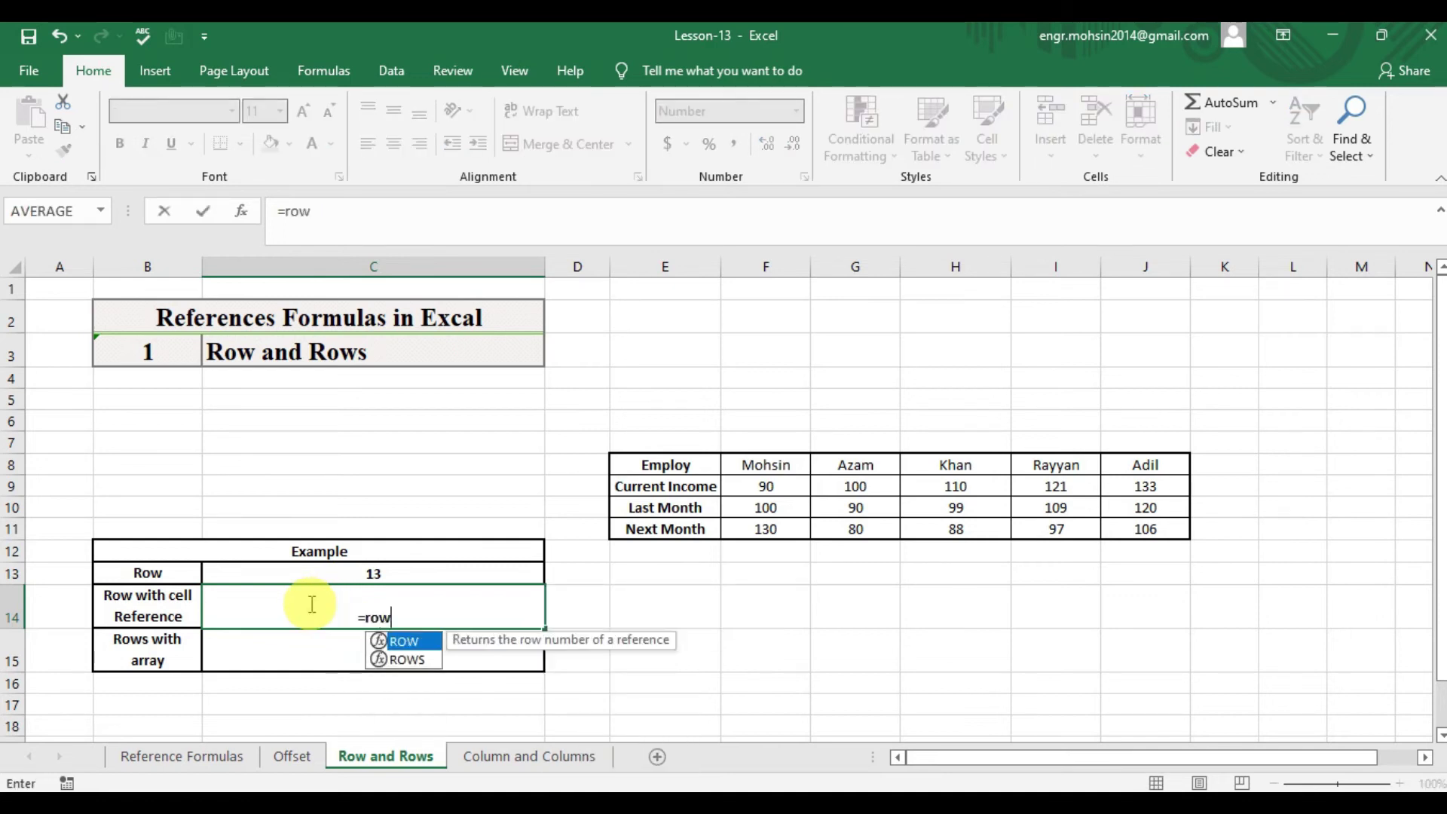
pyautogui.press('Tab')
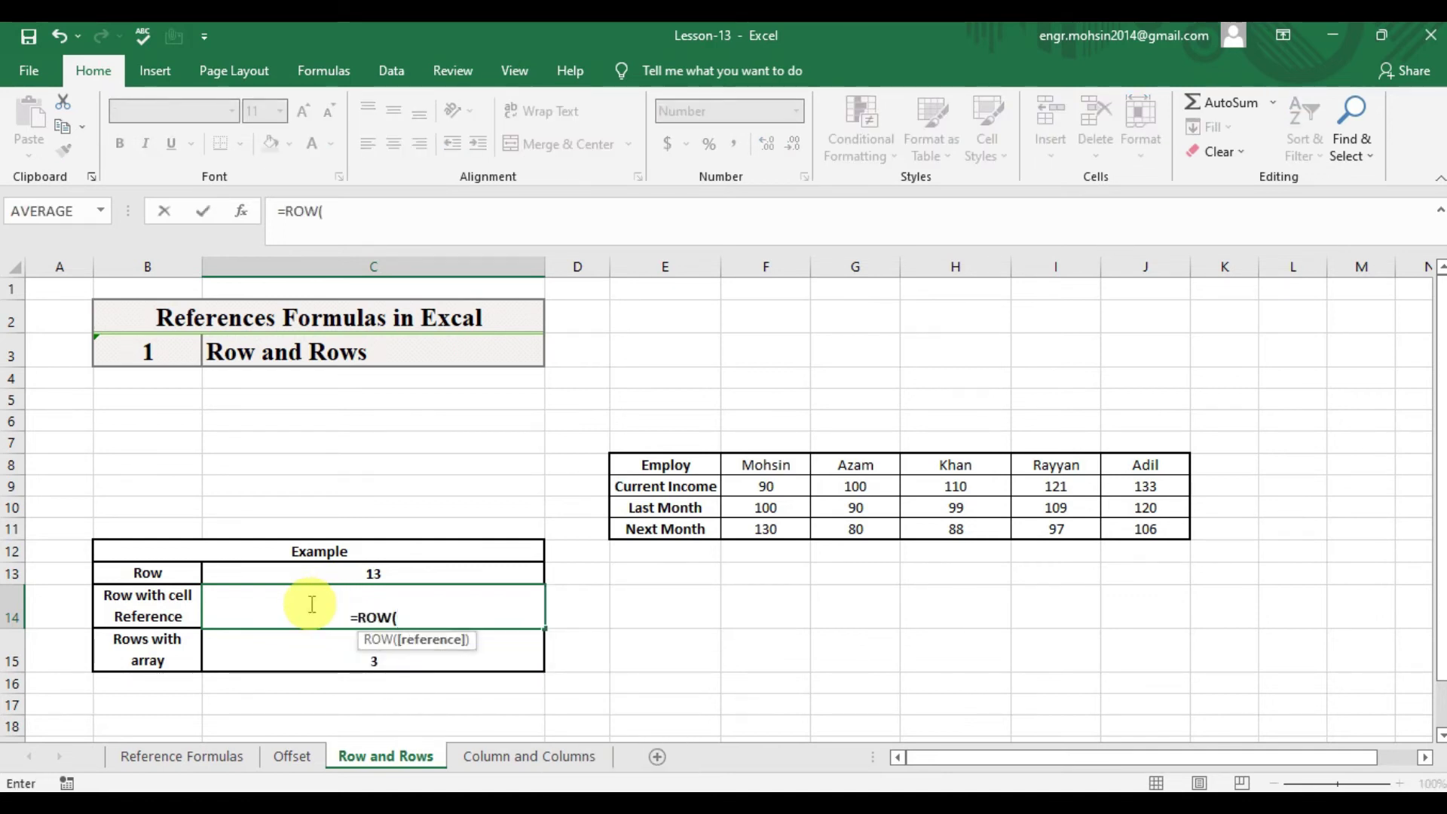
pyautogui.click(768, 486)
pyautogui.write(')')
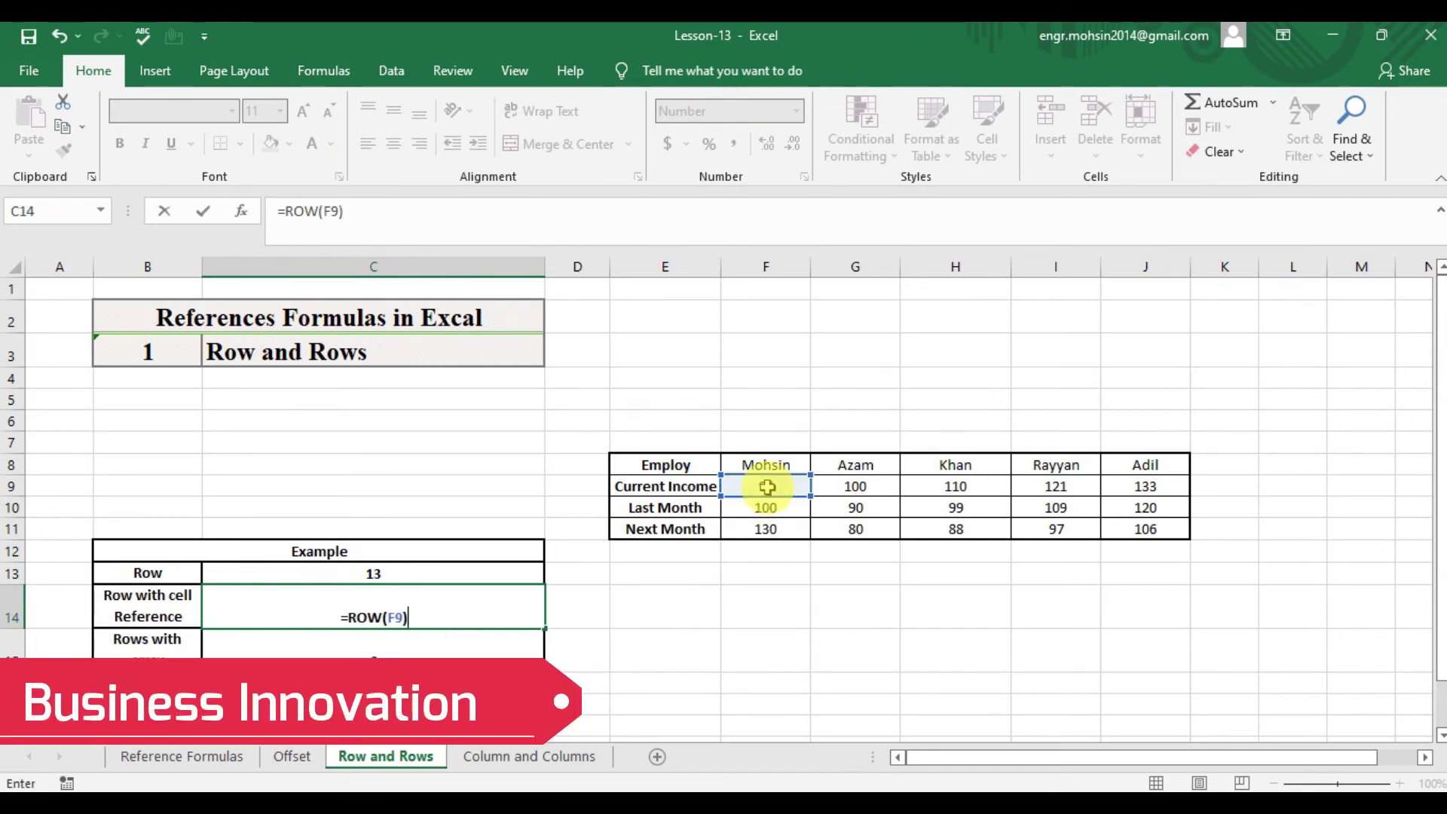
pyautogui.press('Return')
pyautogui.press('Up')
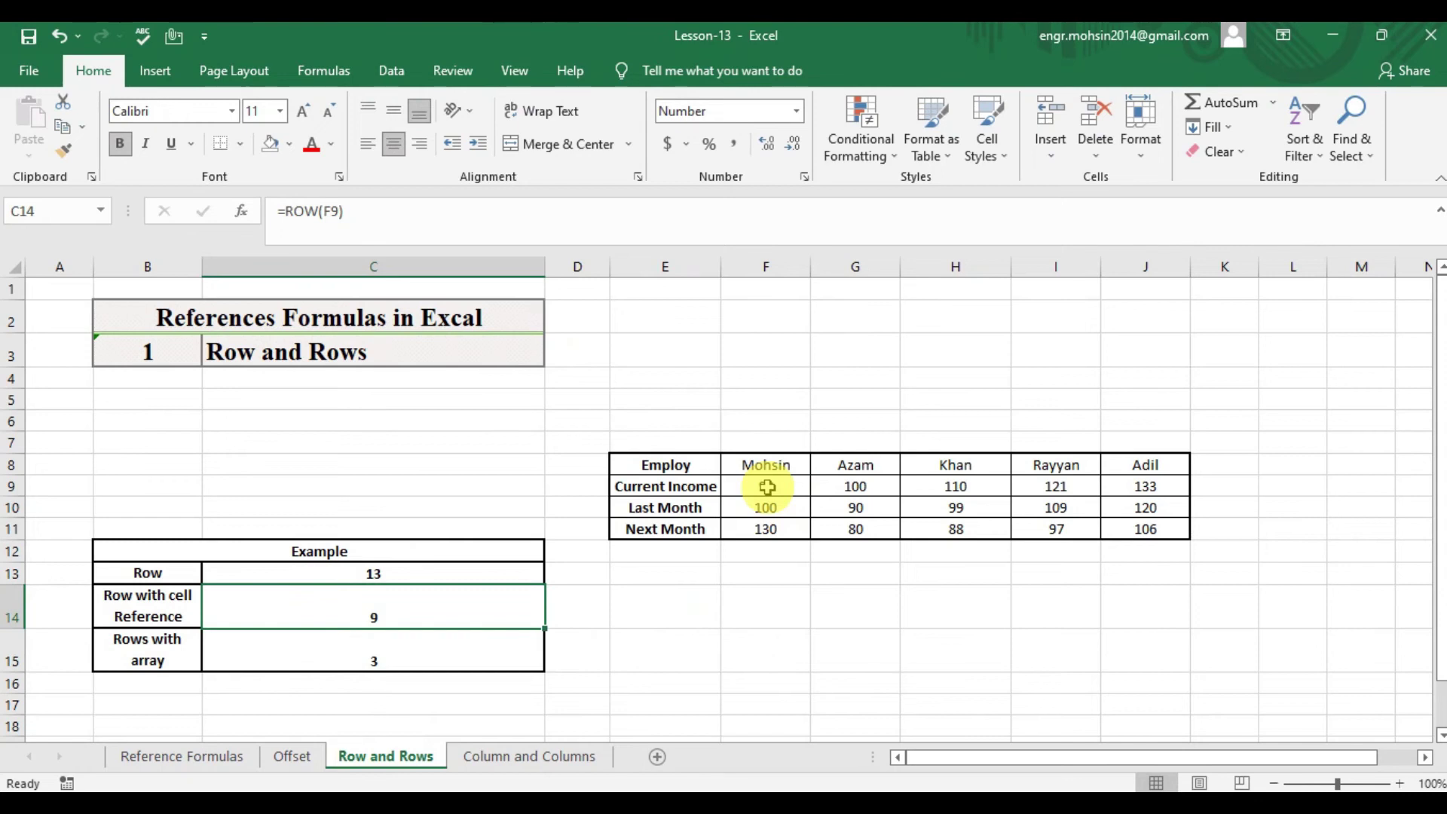
# Inspect the formula in C14 and trace its reference to F9 in the income table.
pyautogui.press('Up')
pyautogui.click(465, 601)
pyautogui.doubleClick(465, 601)
pyautogui.click(767, 487)
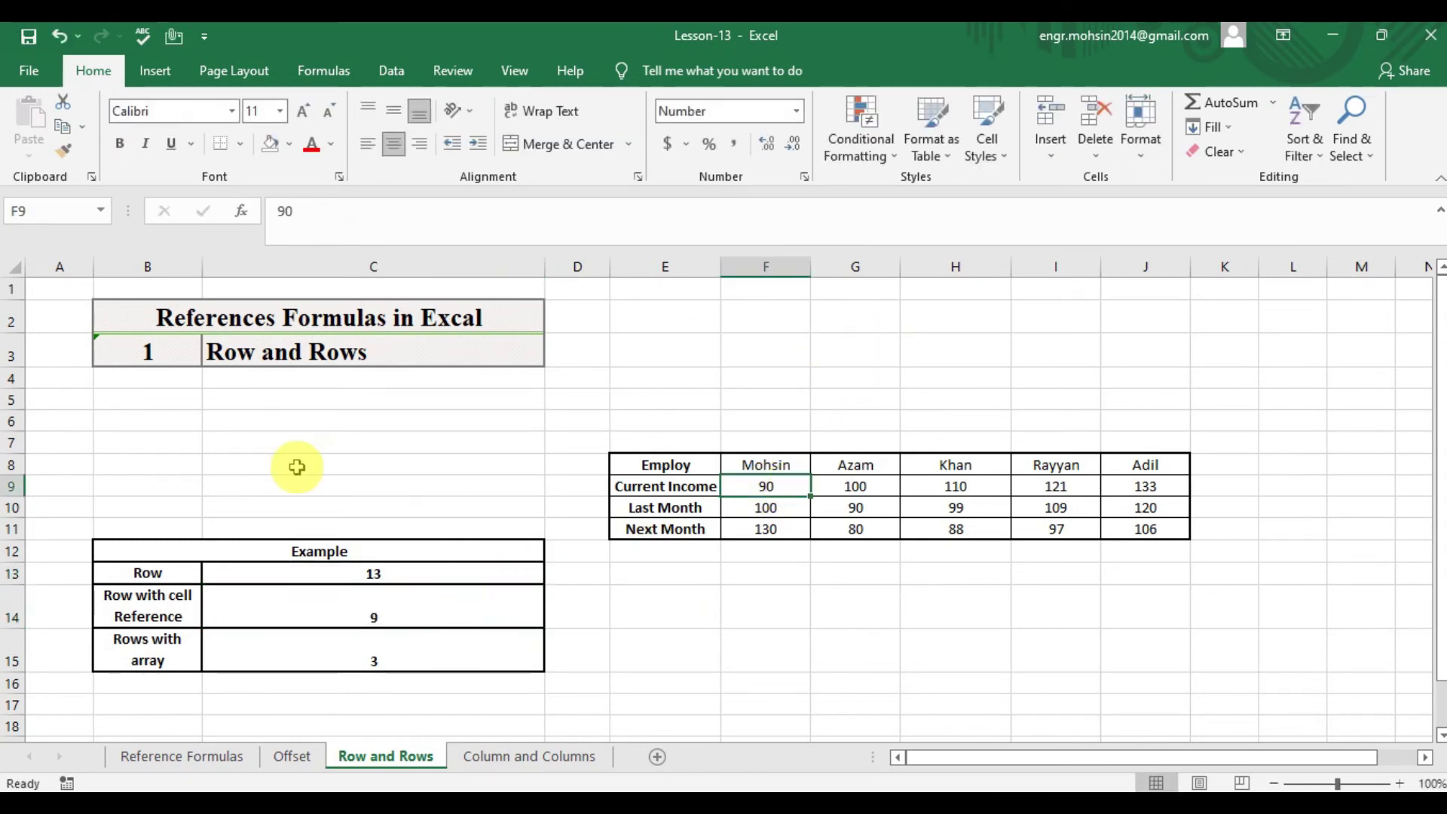
# Enter =ROWS(F9:J11) in C15 for the Rows with array example.
pyautogui.click(11, 486)
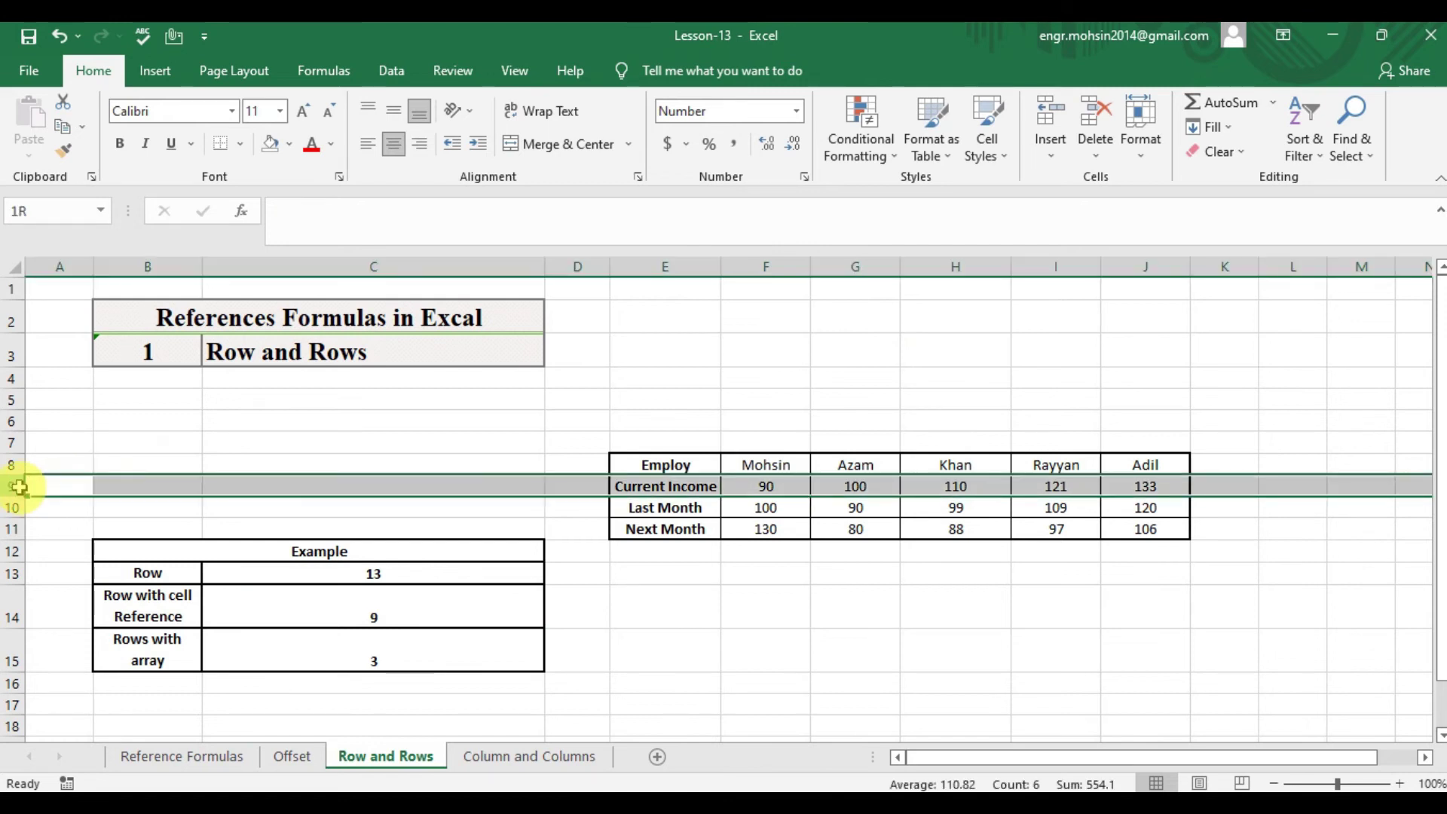
pyautogui.click(376, 641)
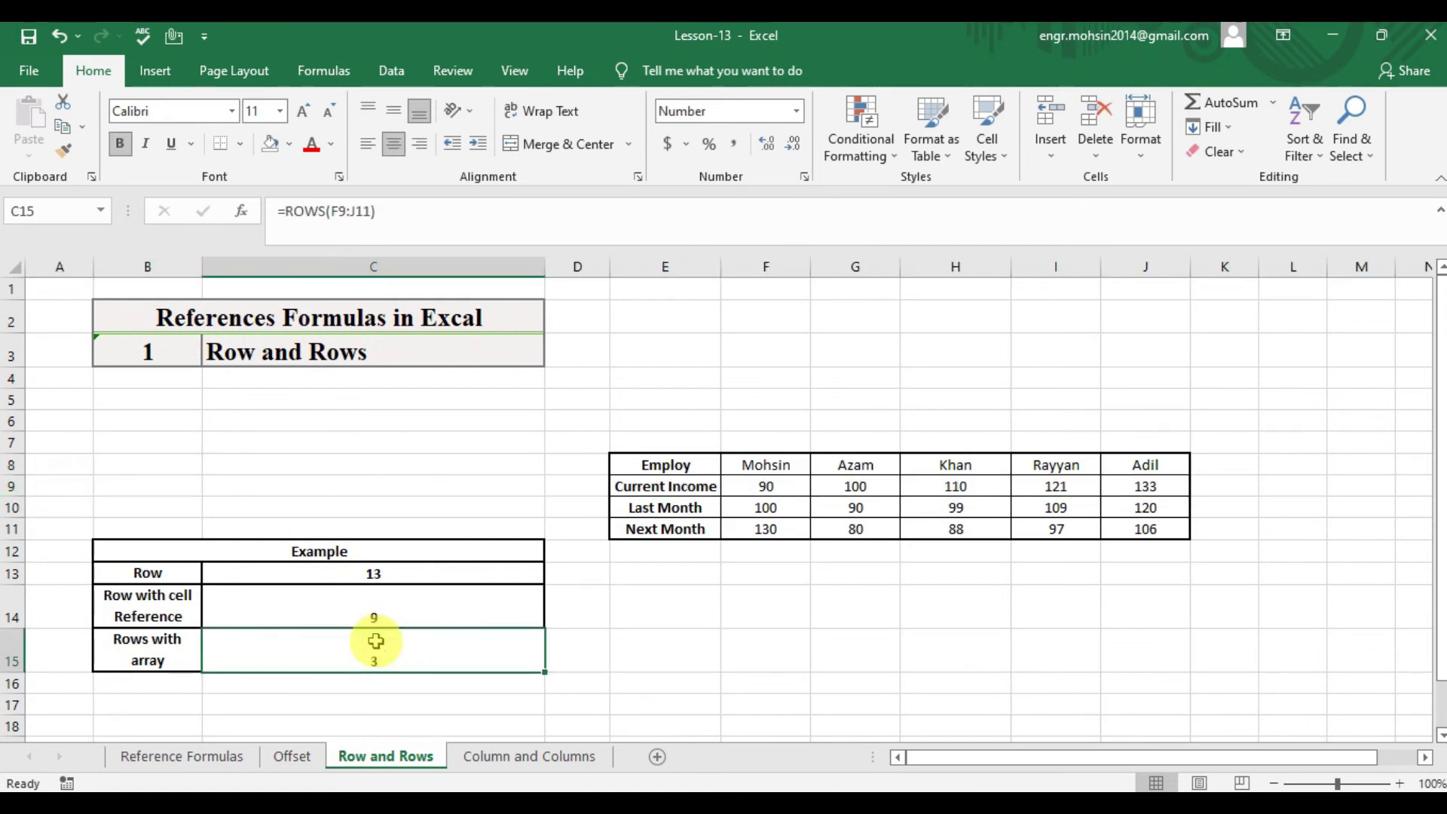
pyautogui.write('=row')
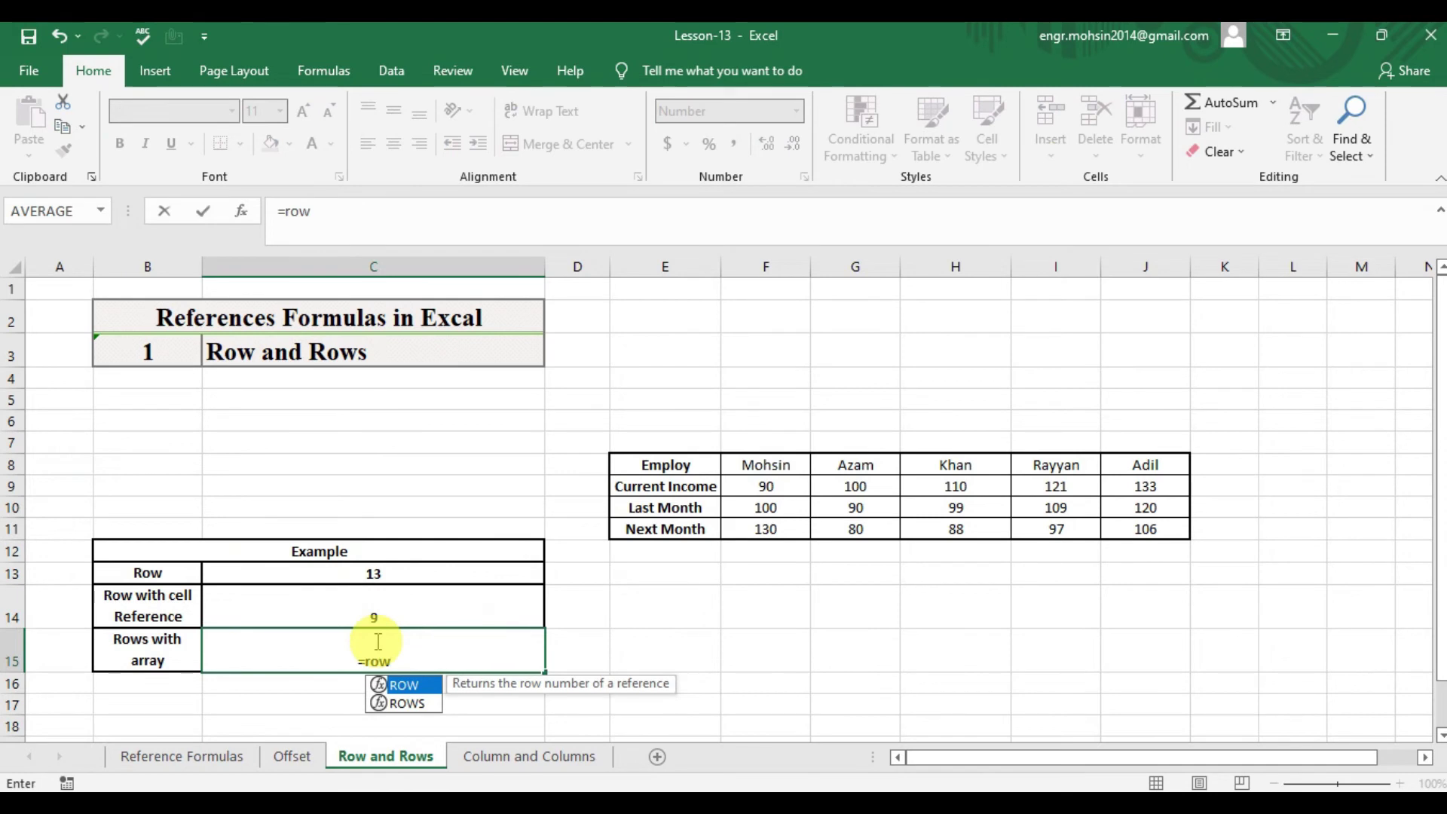
pyautogui.write('s')
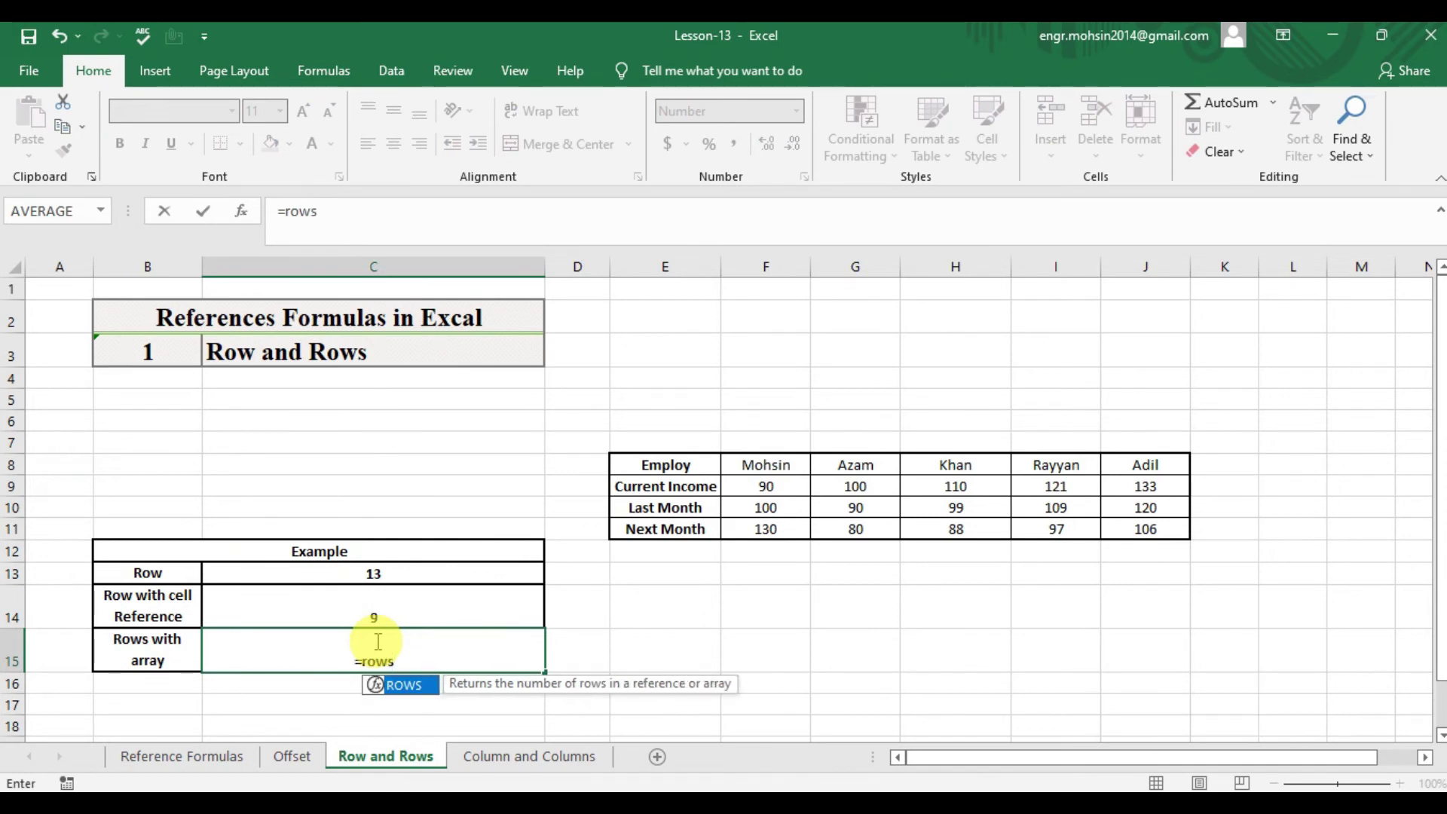
pyautogui.press('Tab')
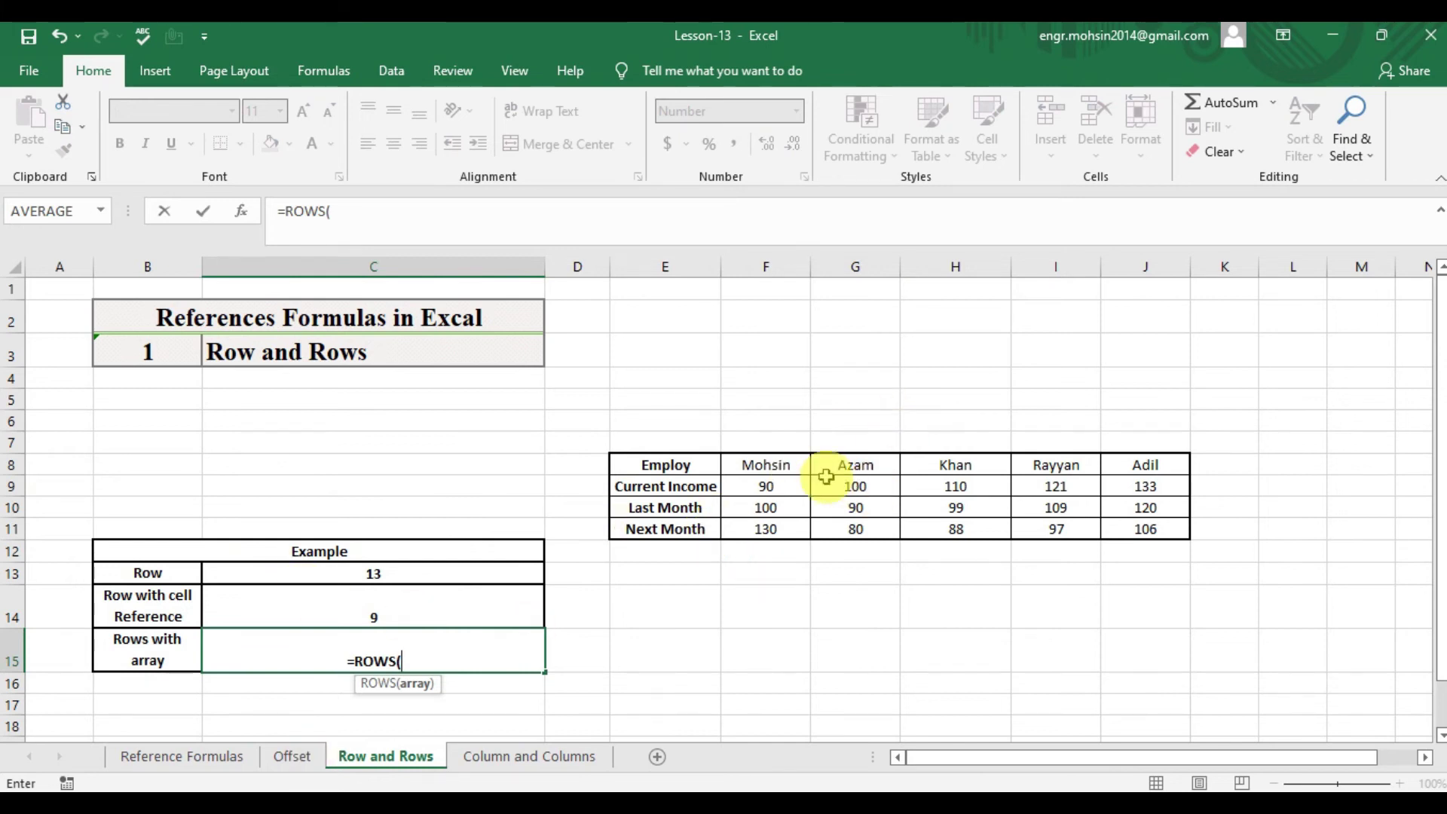
pyautogui.moveTo(792, 486); pyautogui.dragTo(1132, 529)
pyautogui.write(')')
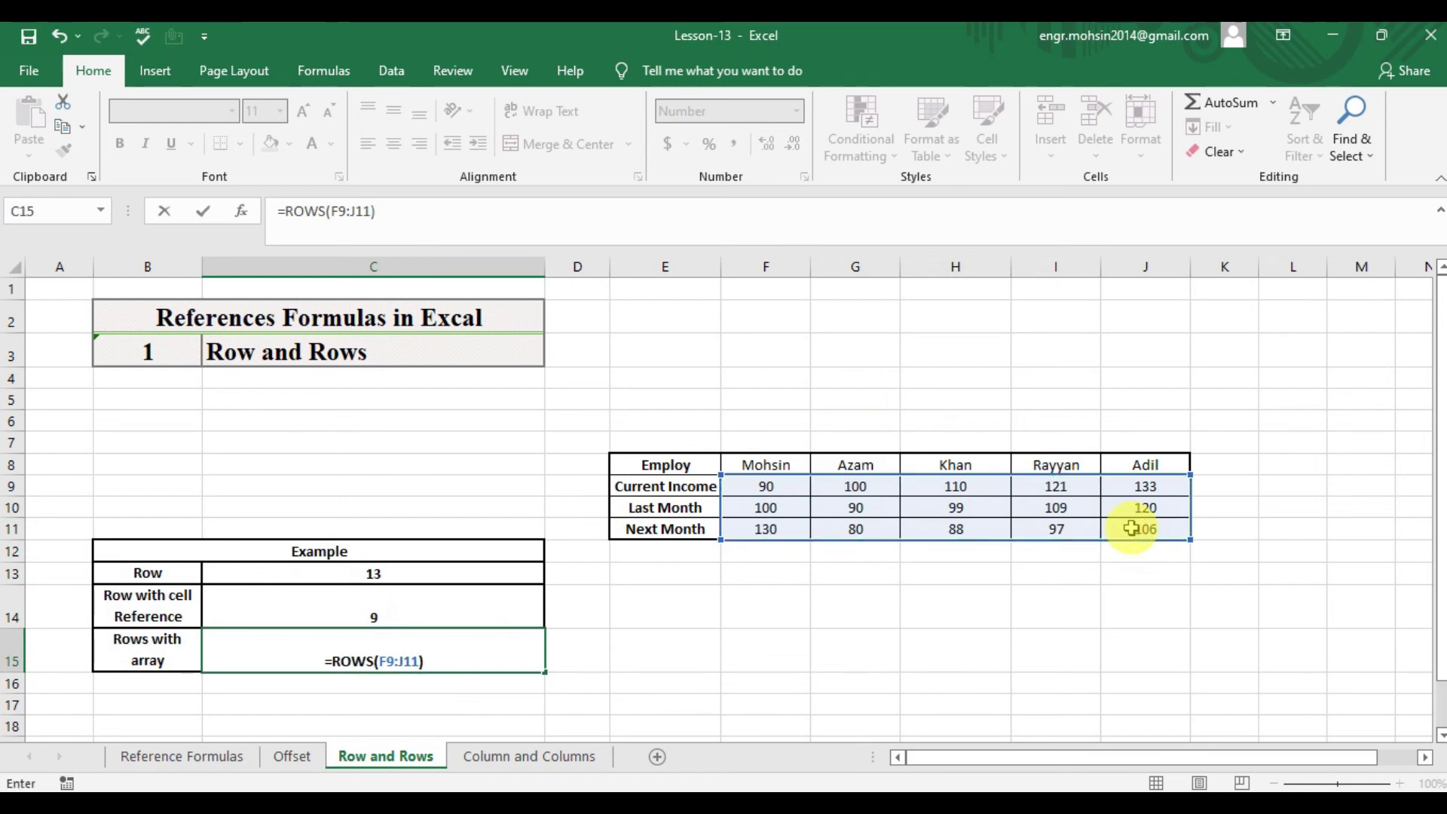
pyautogui.press('Return')
pyautogui.press('Up')
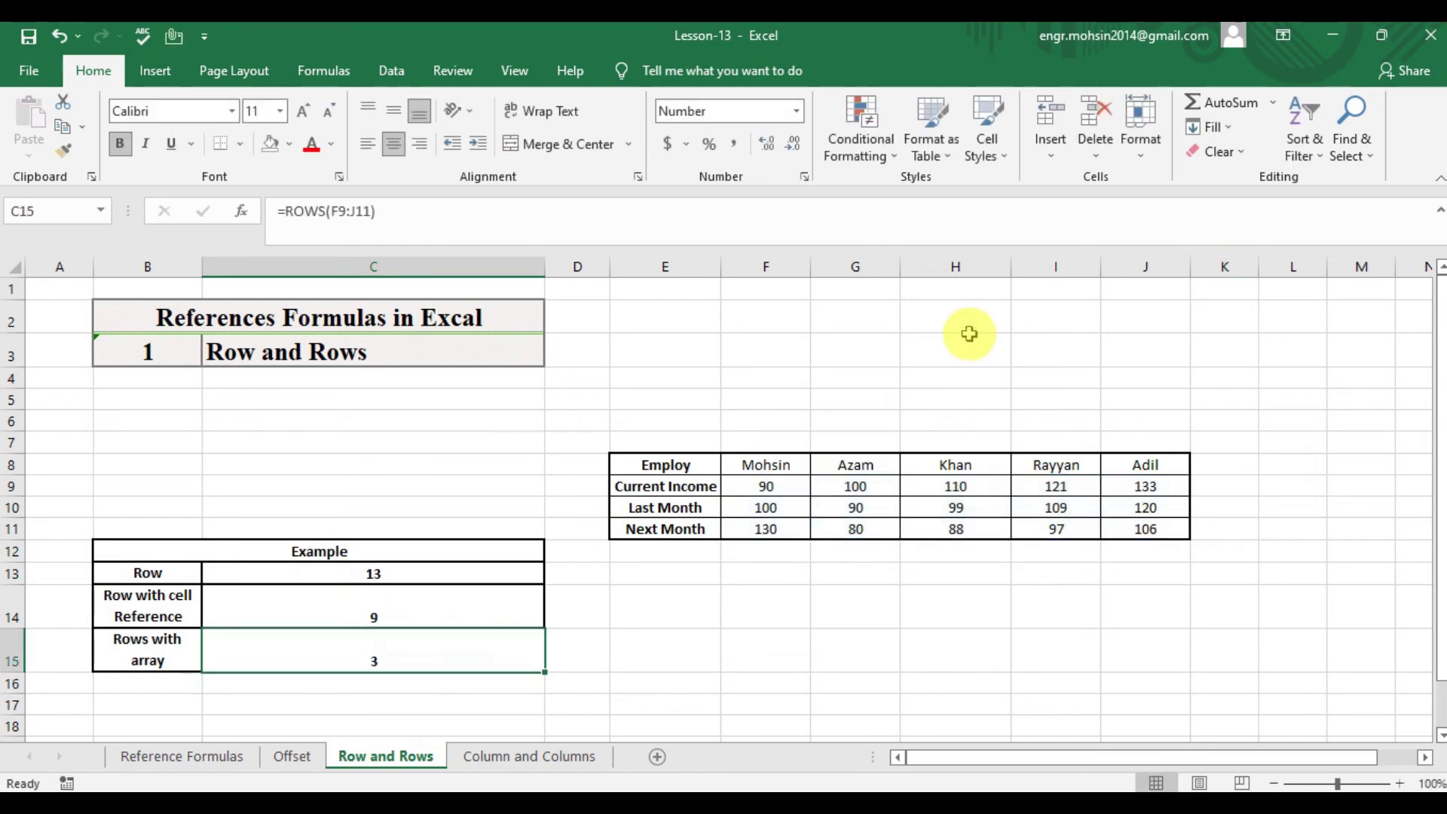
pyautogui.moveTo(744, 486); pyautogui.dragTo(753, 525)
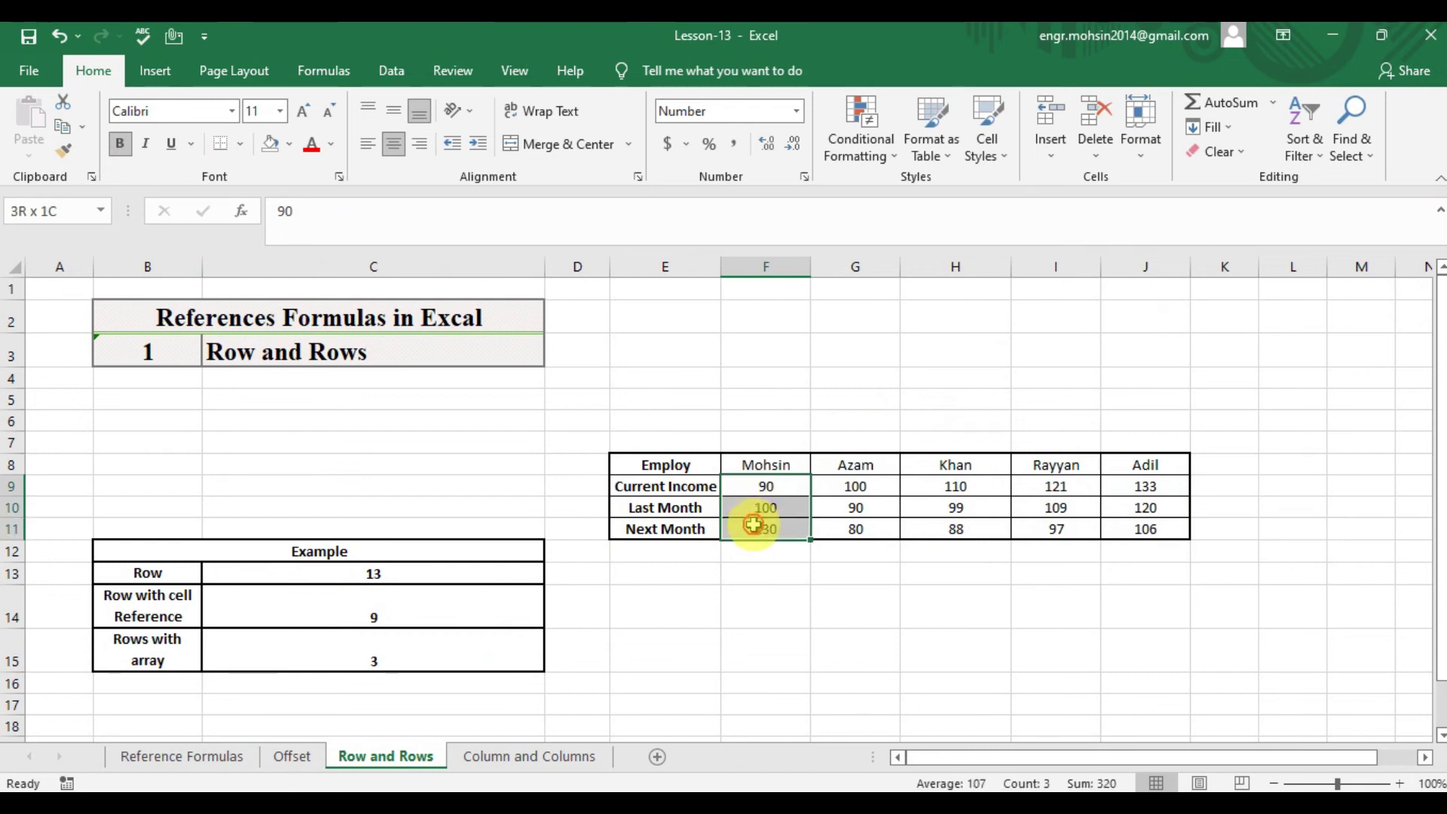
# On the Column and Columns sheet, enter =COLUMN() in C13 for the Column example.
pyautogui.click(517, 756)
pyautogui.click(320, 356)
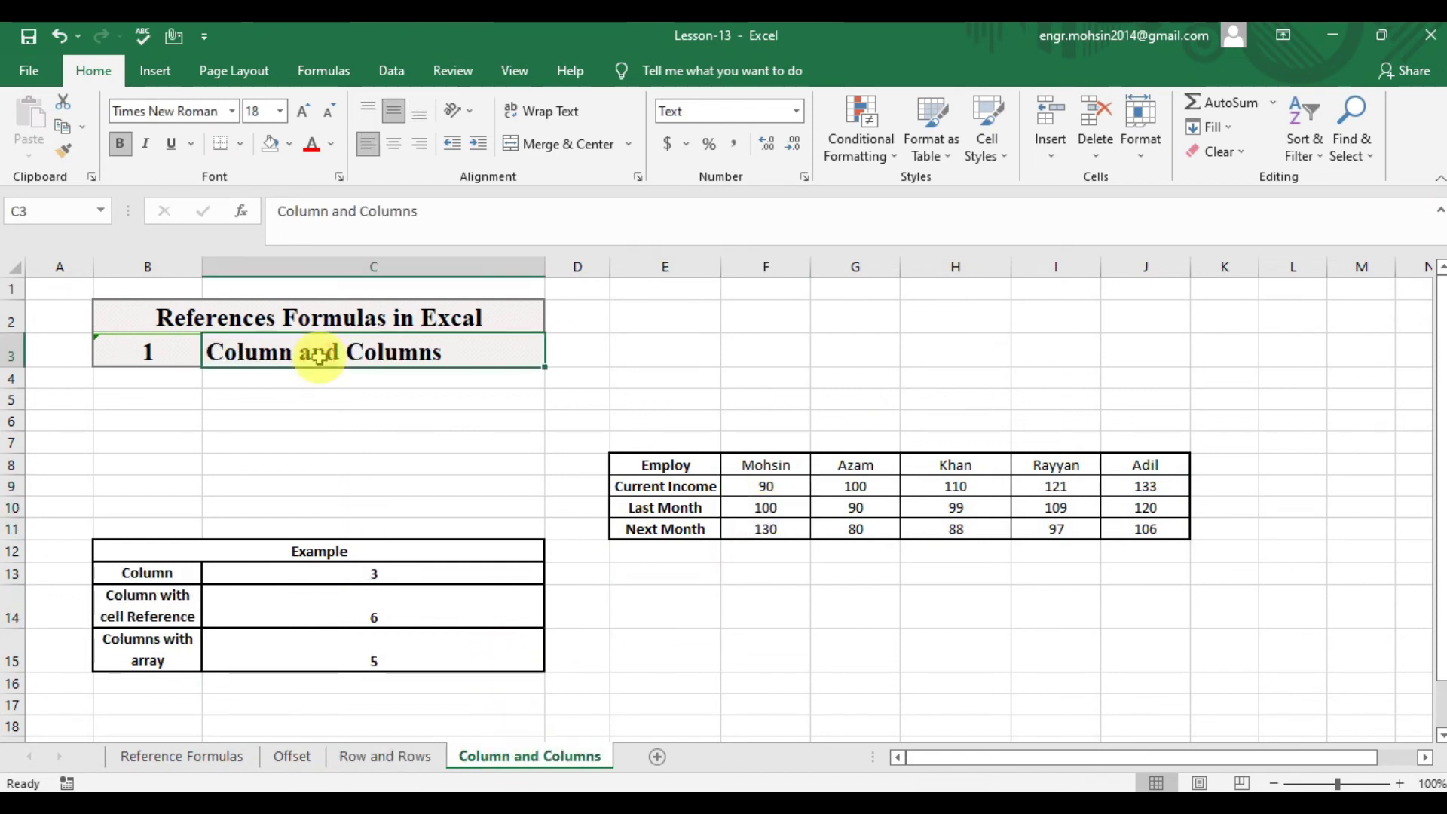
pyautogui.press('Down')
pyautogui.press('Up')
pyautogui.press('Down')
pyautogui.press('Down')
pyautogui.press('Down')
pyautogui.press('Down')
pyautogui.press('Down')
pyautogui.press('Down')
pyautogui.press('Down')
pyautogui.press('Down')
pyautogui.press('Down')
pyautogui.press('Down')
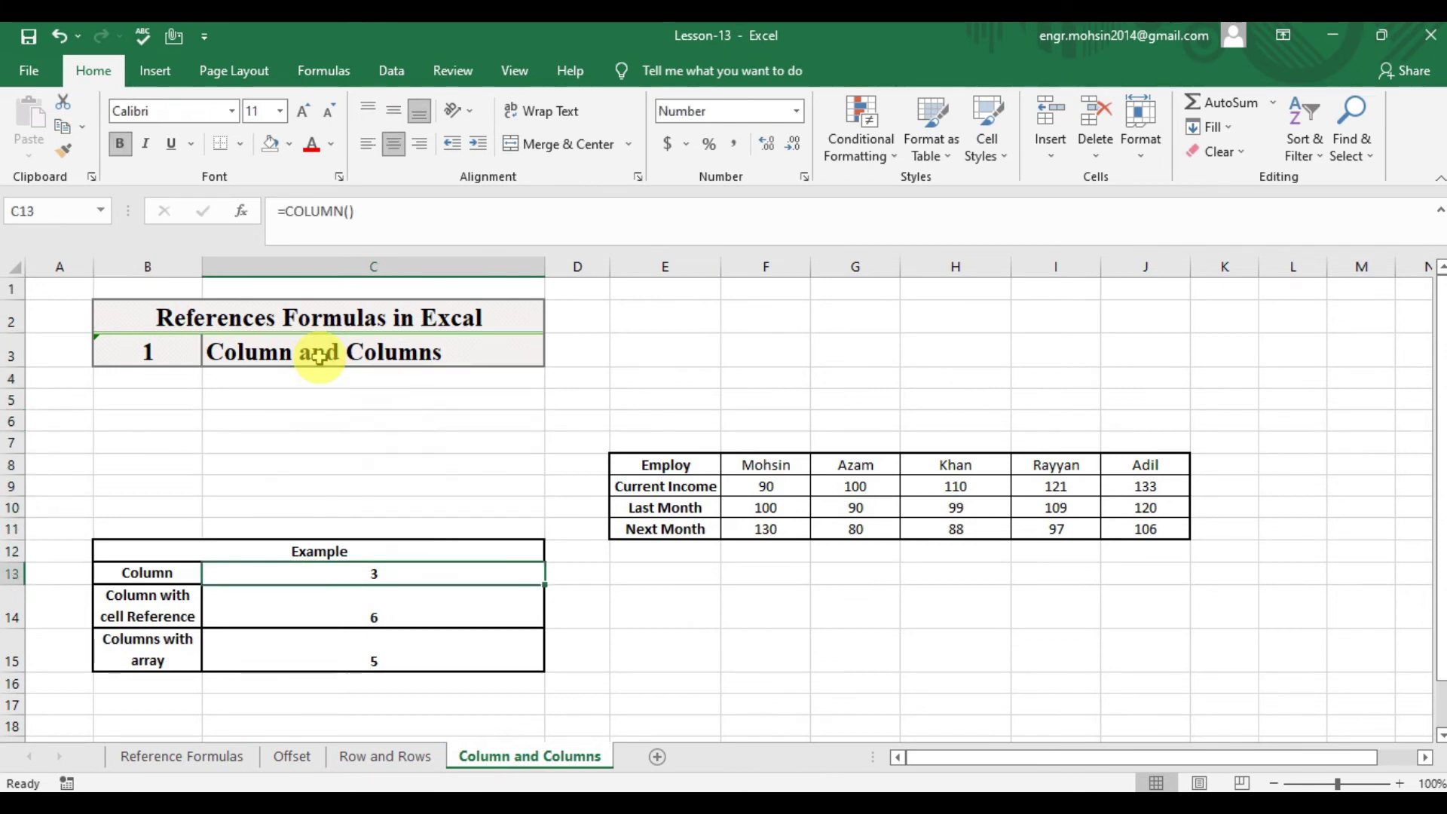
pyautogui.write('=')
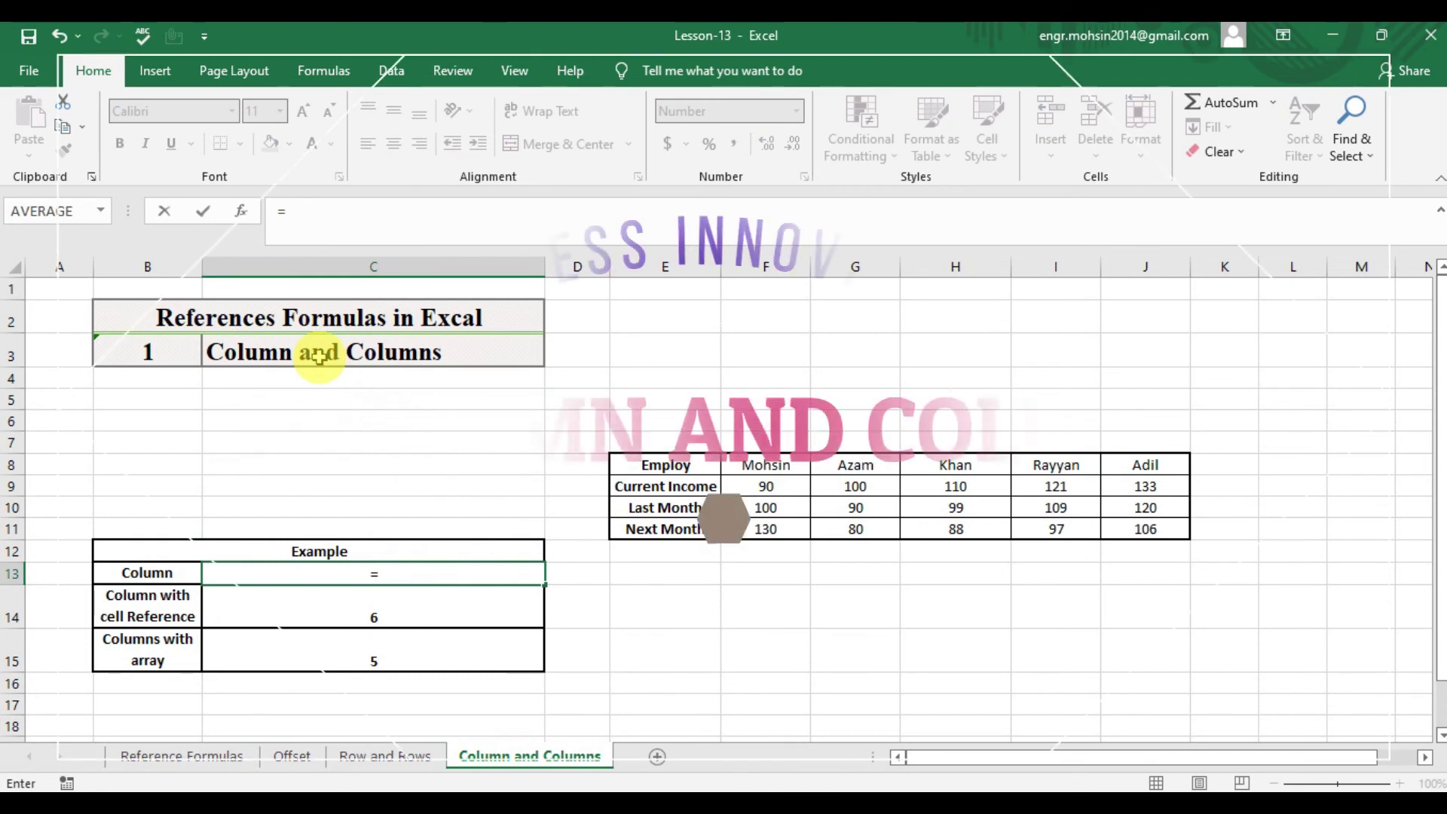
pyautogui.write('colum')
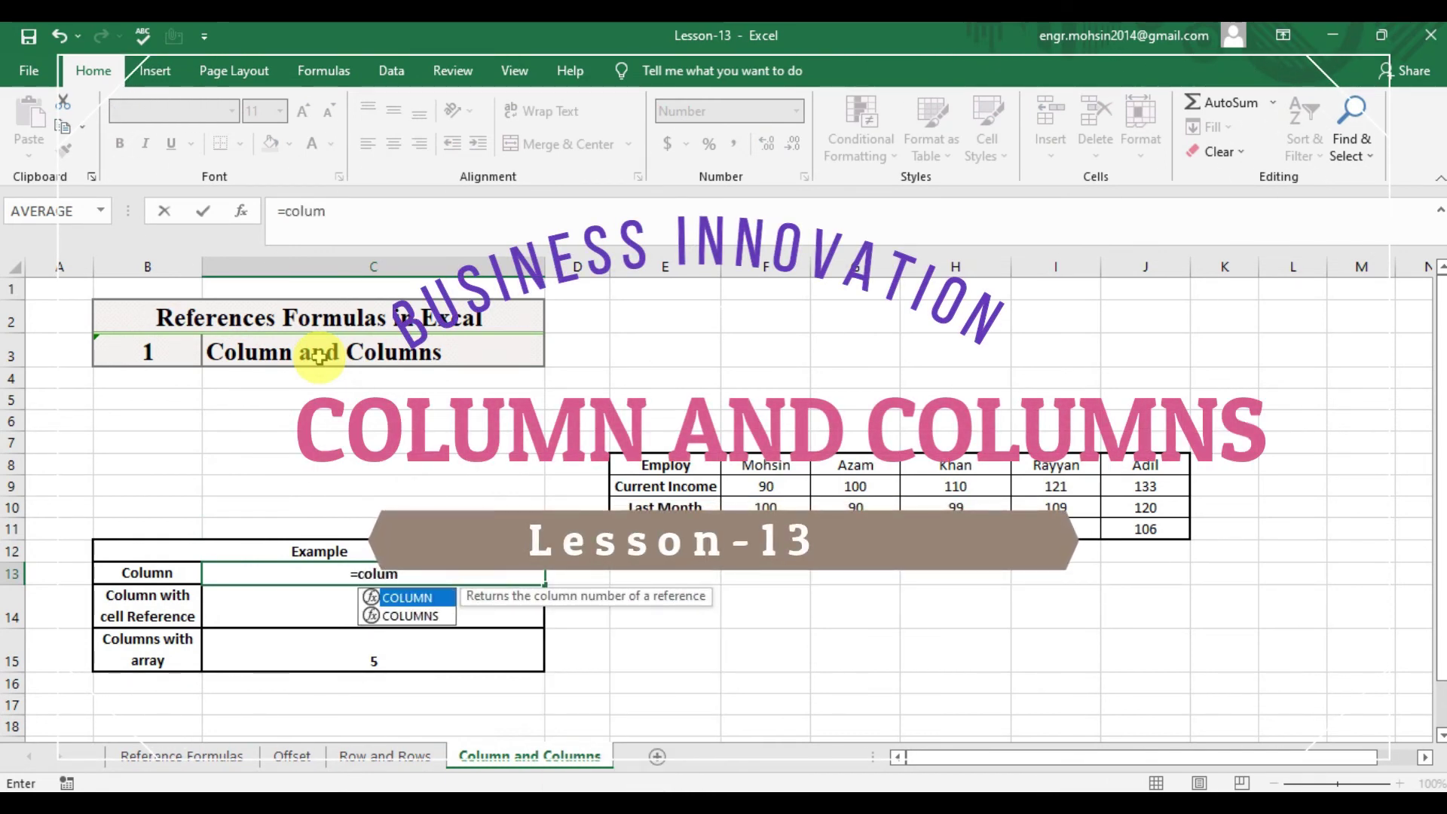
pyautogui.press('Tab')
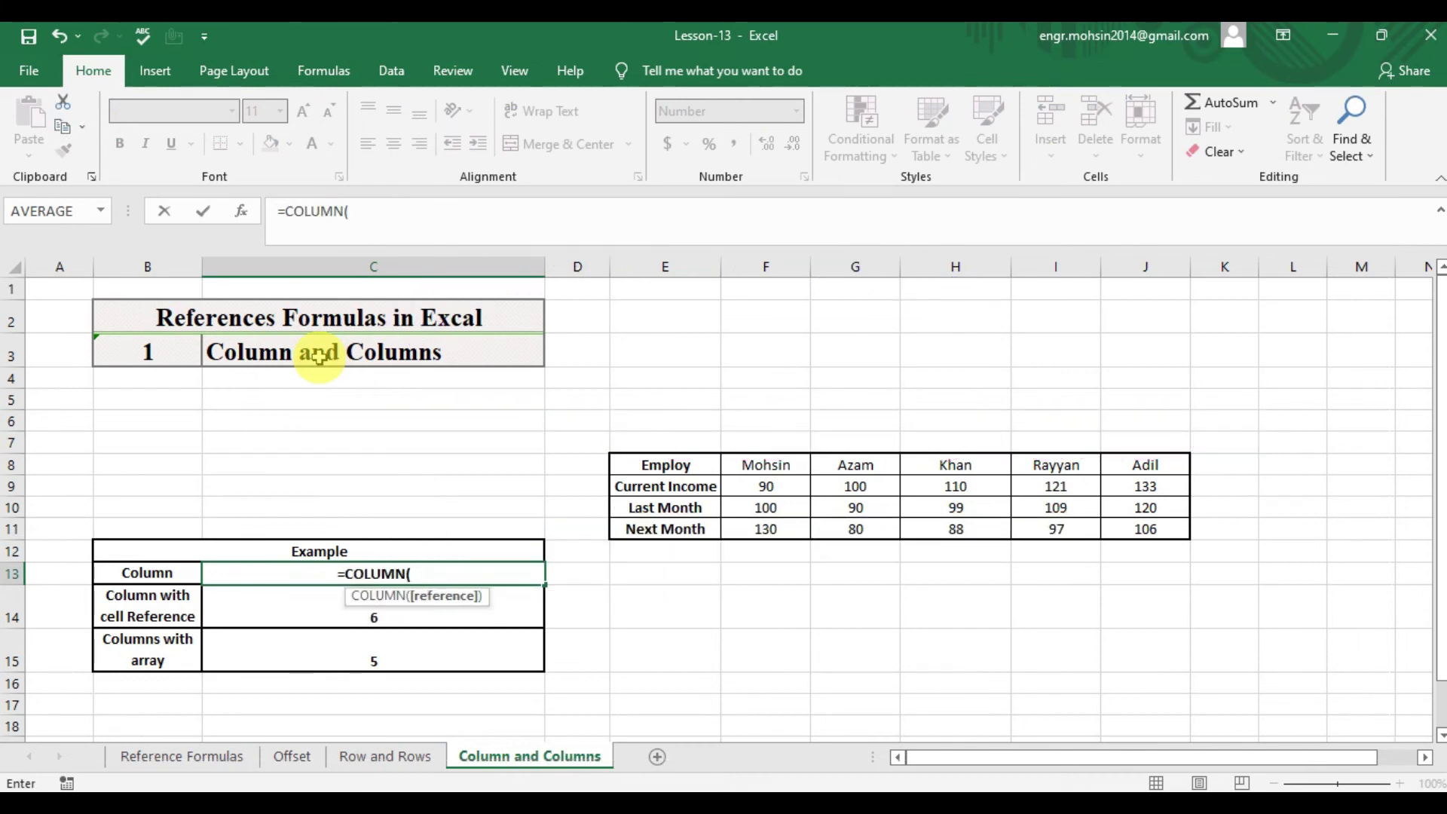
pyautogui.press('Return')
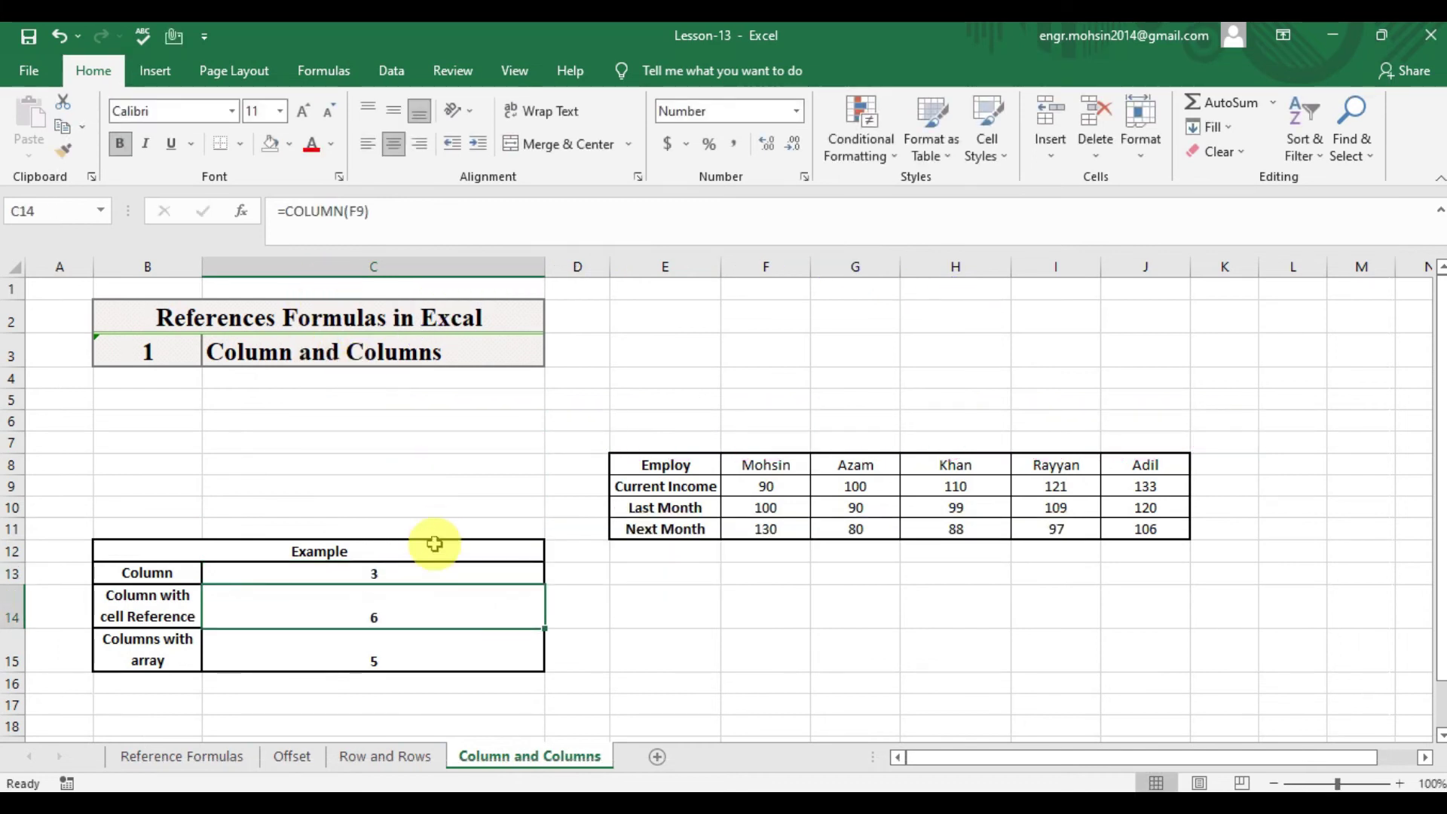
pyautogui.click(407, 572)
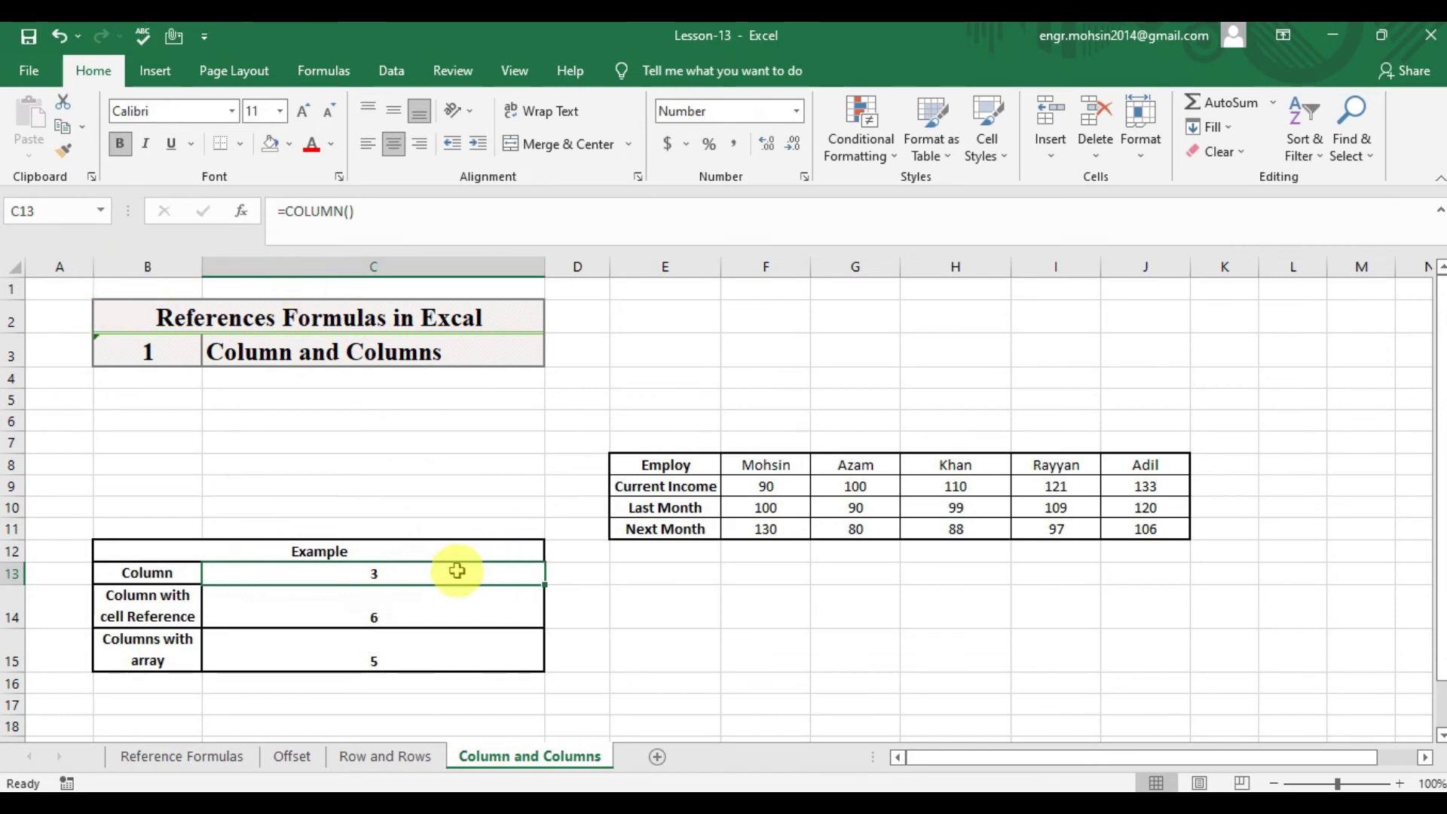
pyautogui.click(438, 265)
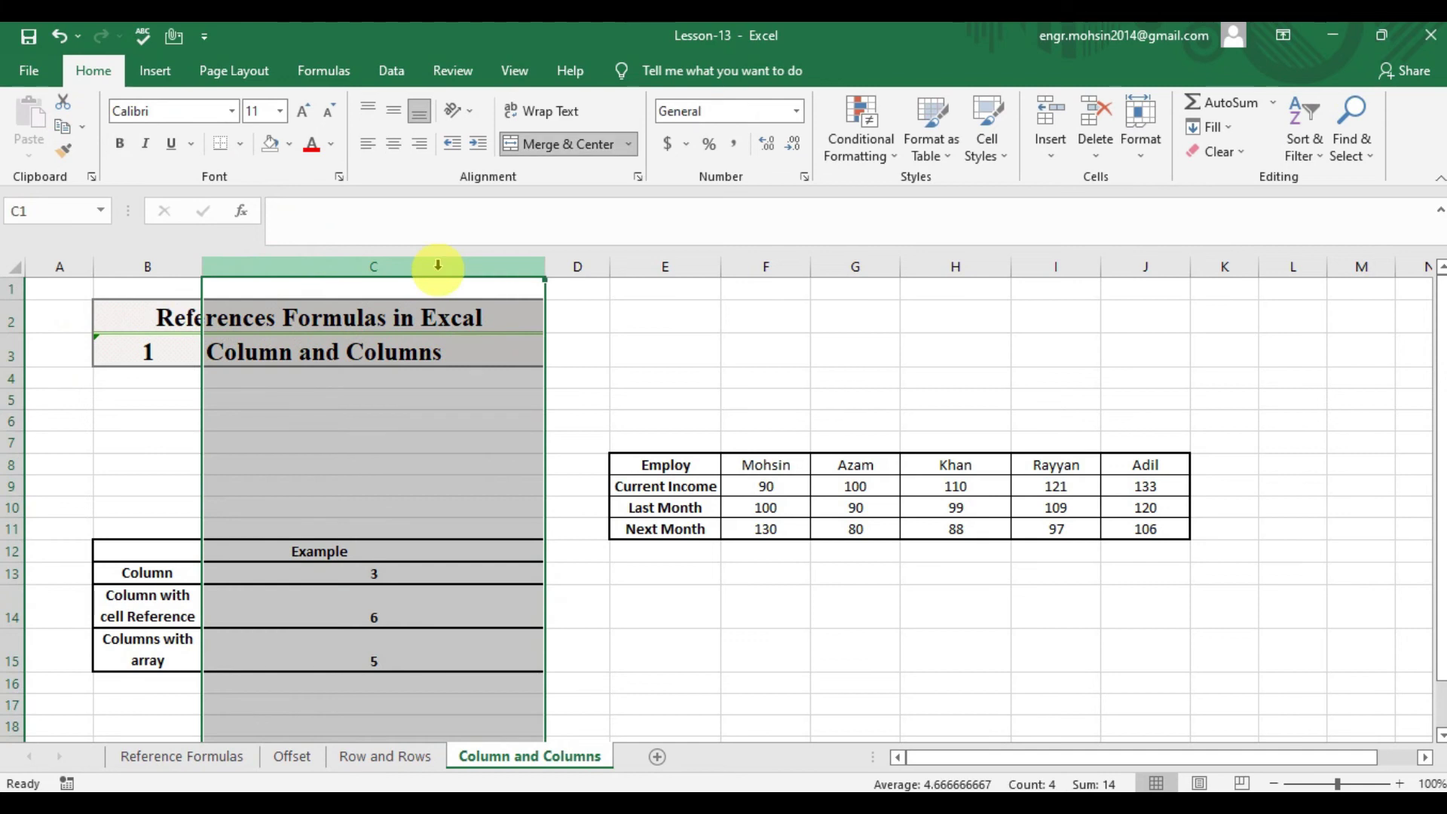
# Enter =COLUMN(F9) in C14 for the Column with cell Reference example.
pyautogui.click(295, 602)
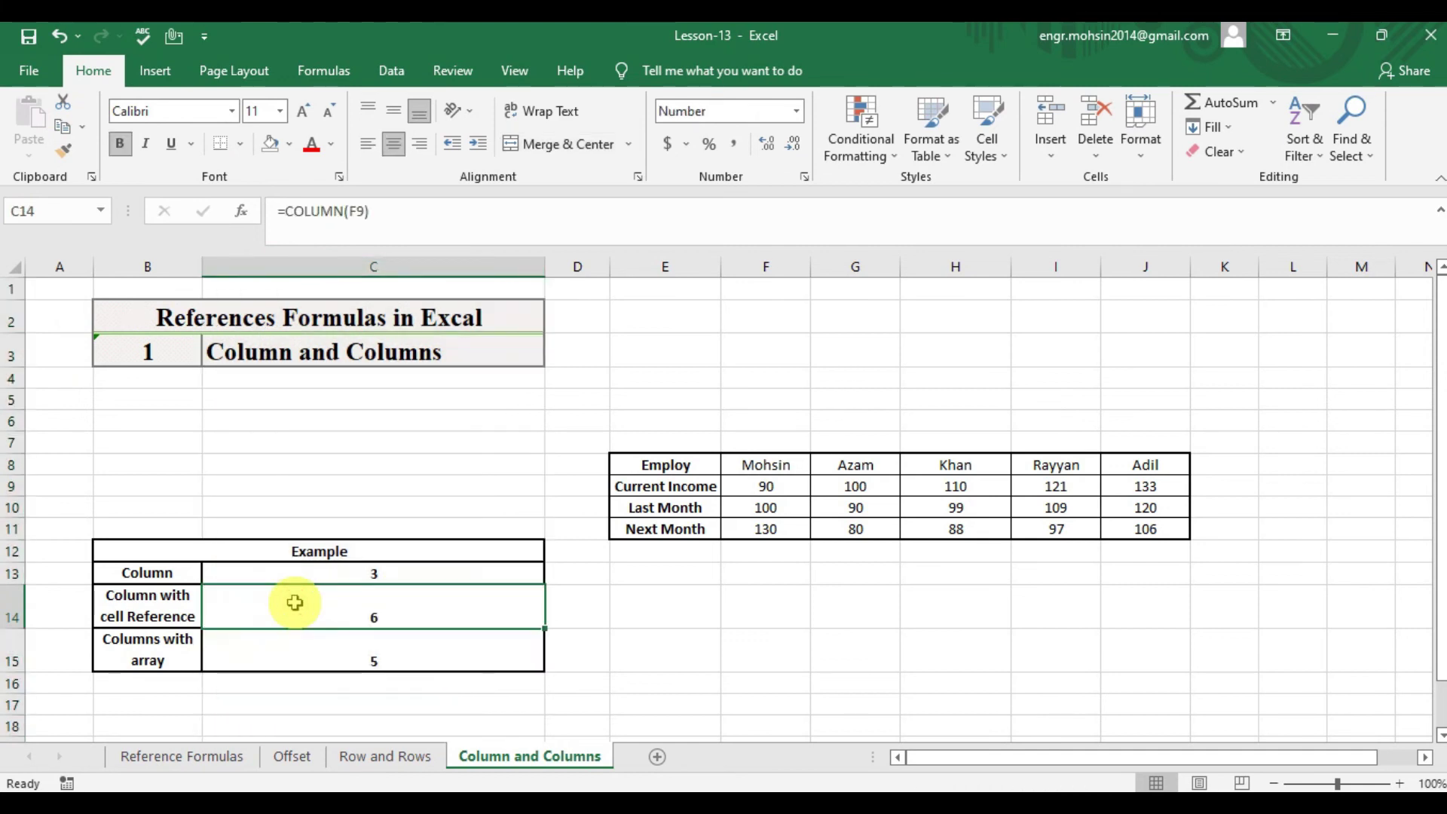
pyautogui.click(179, 601)
pyautogui.click(317, 603)
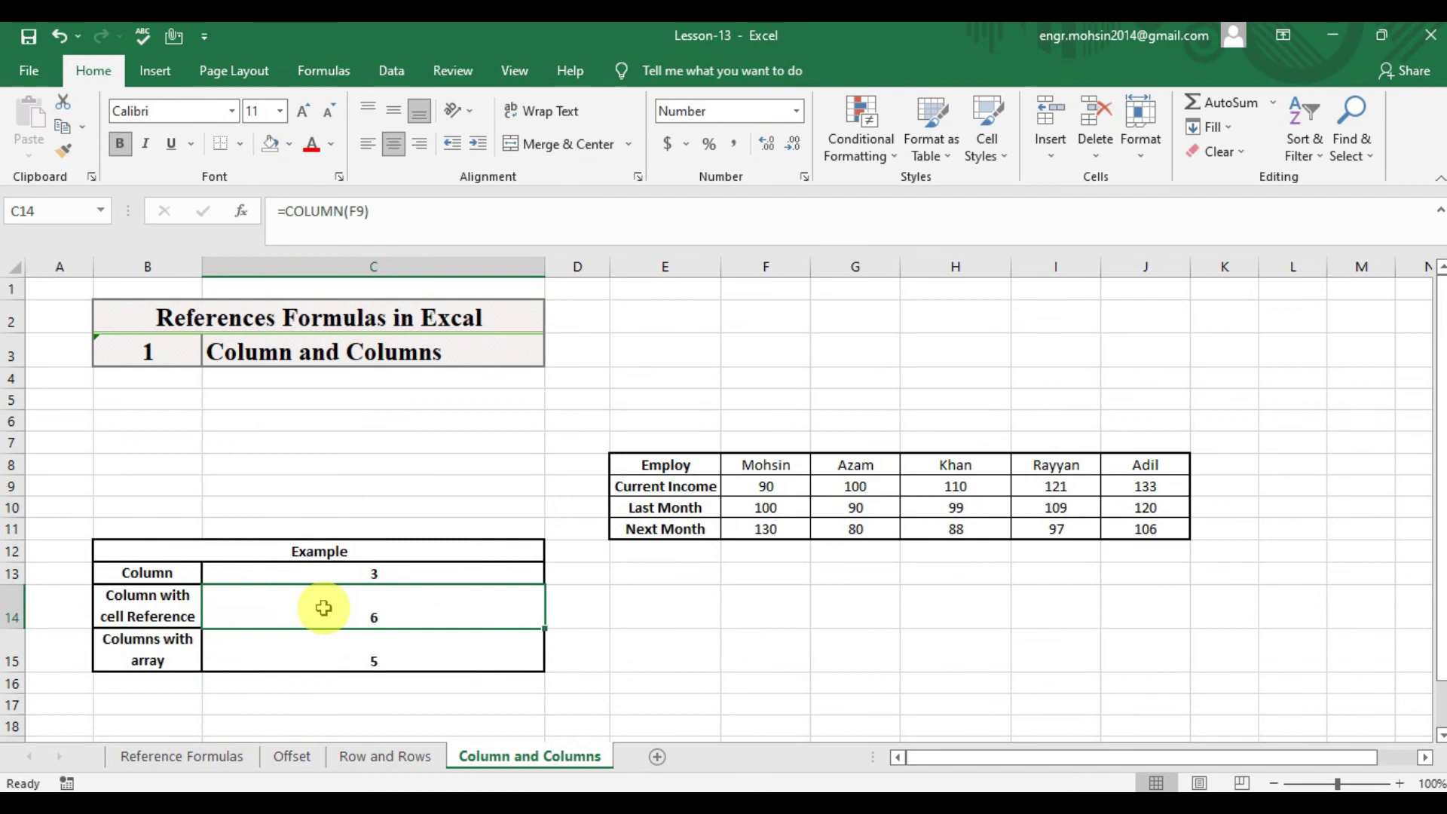
pyautogui.write('=colum')
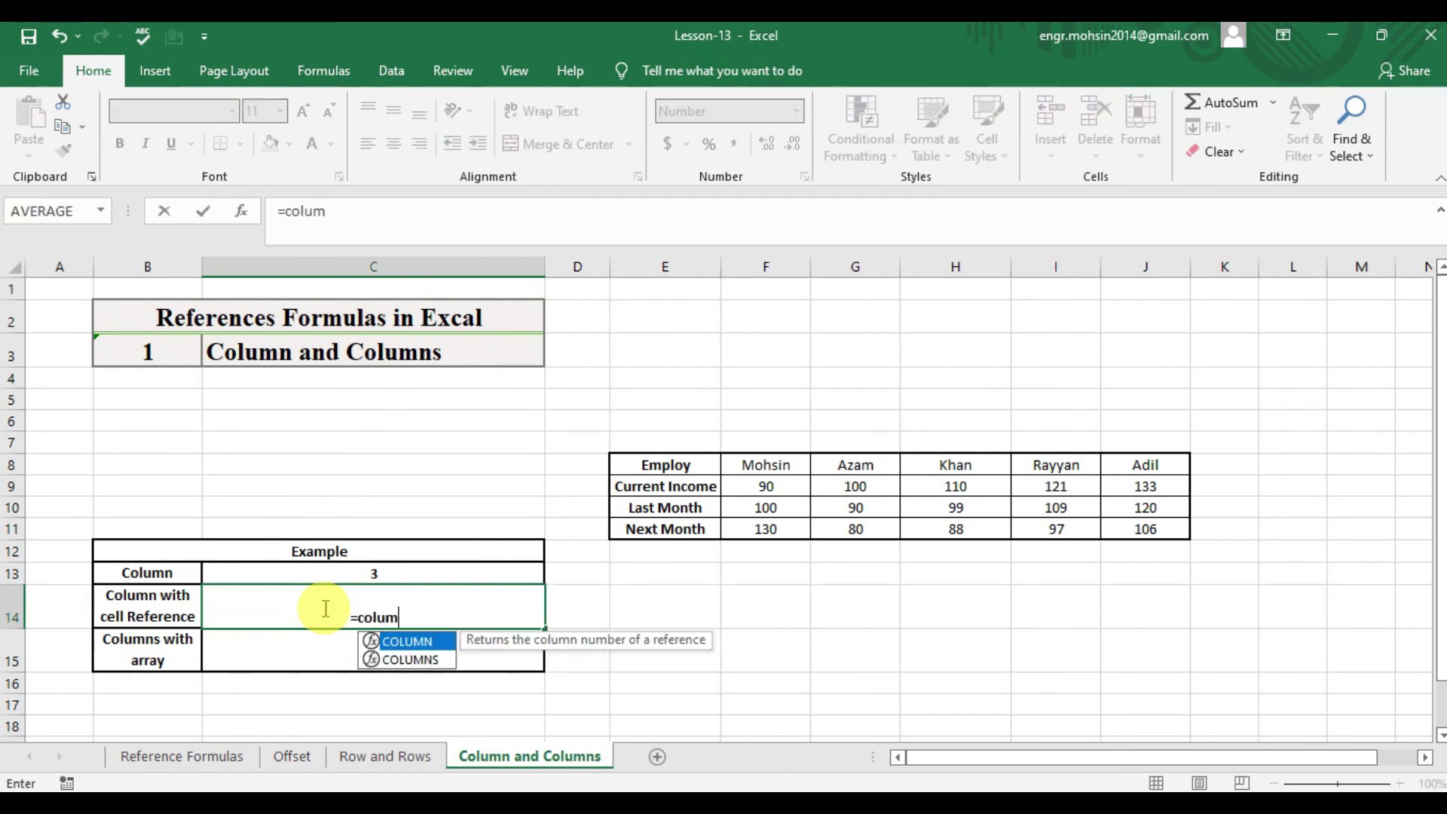
pyautogui.press('Down')
pyautogui.press('Up')
pyautogui.press('Tab')
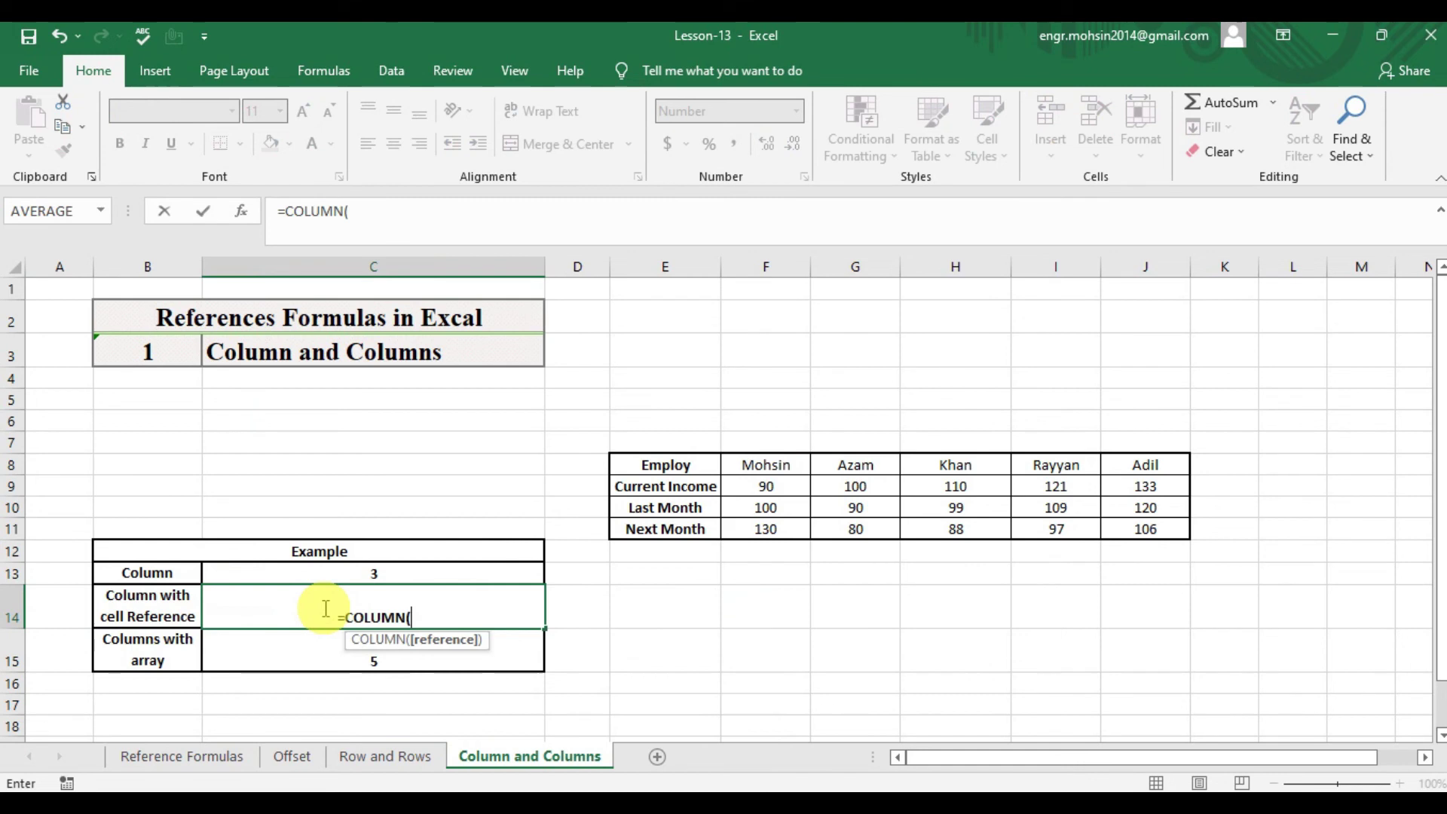
pyautogui.click(795, 486)
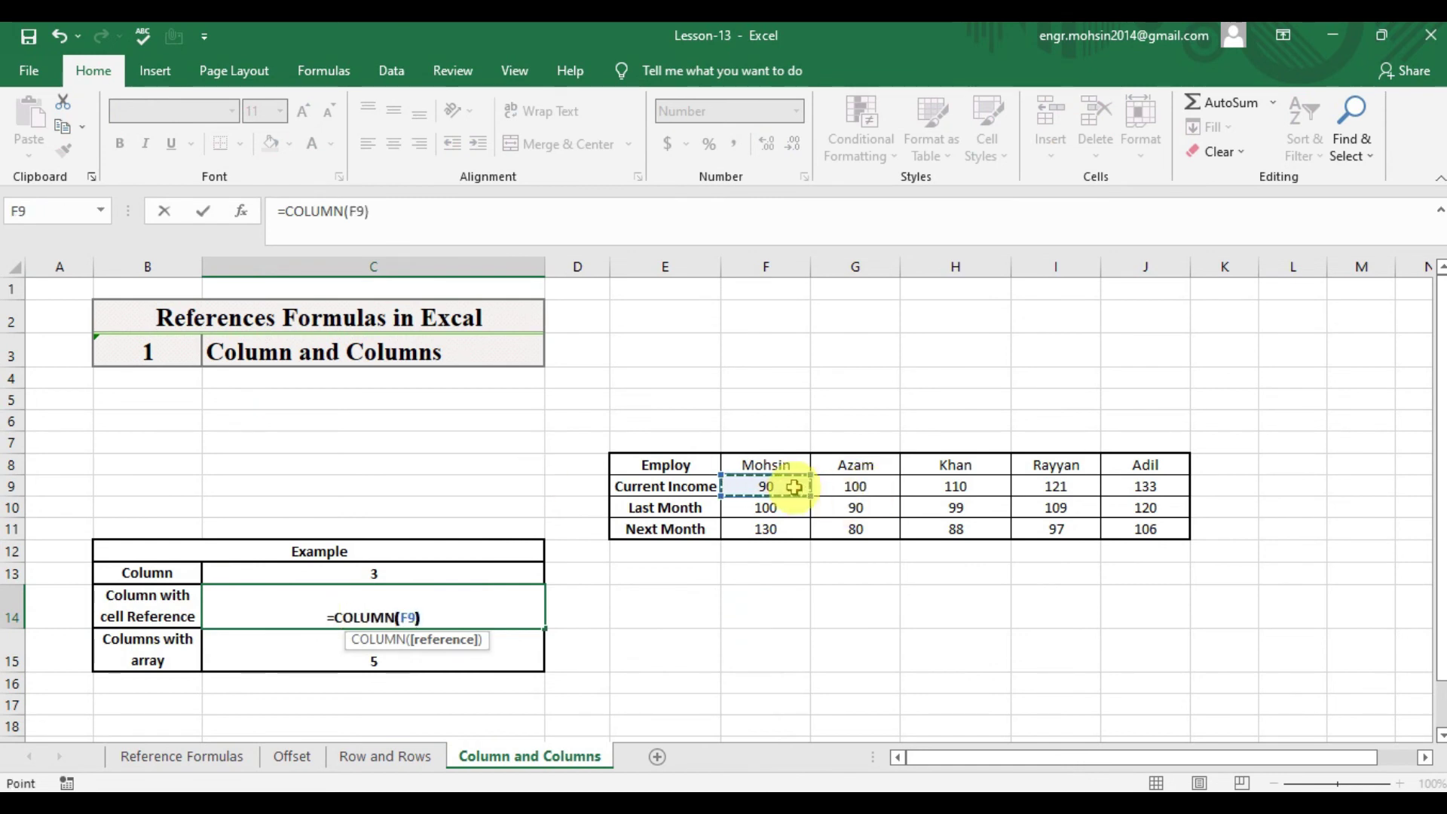
pyautogui.write(')')
pyautogui.press('Return')
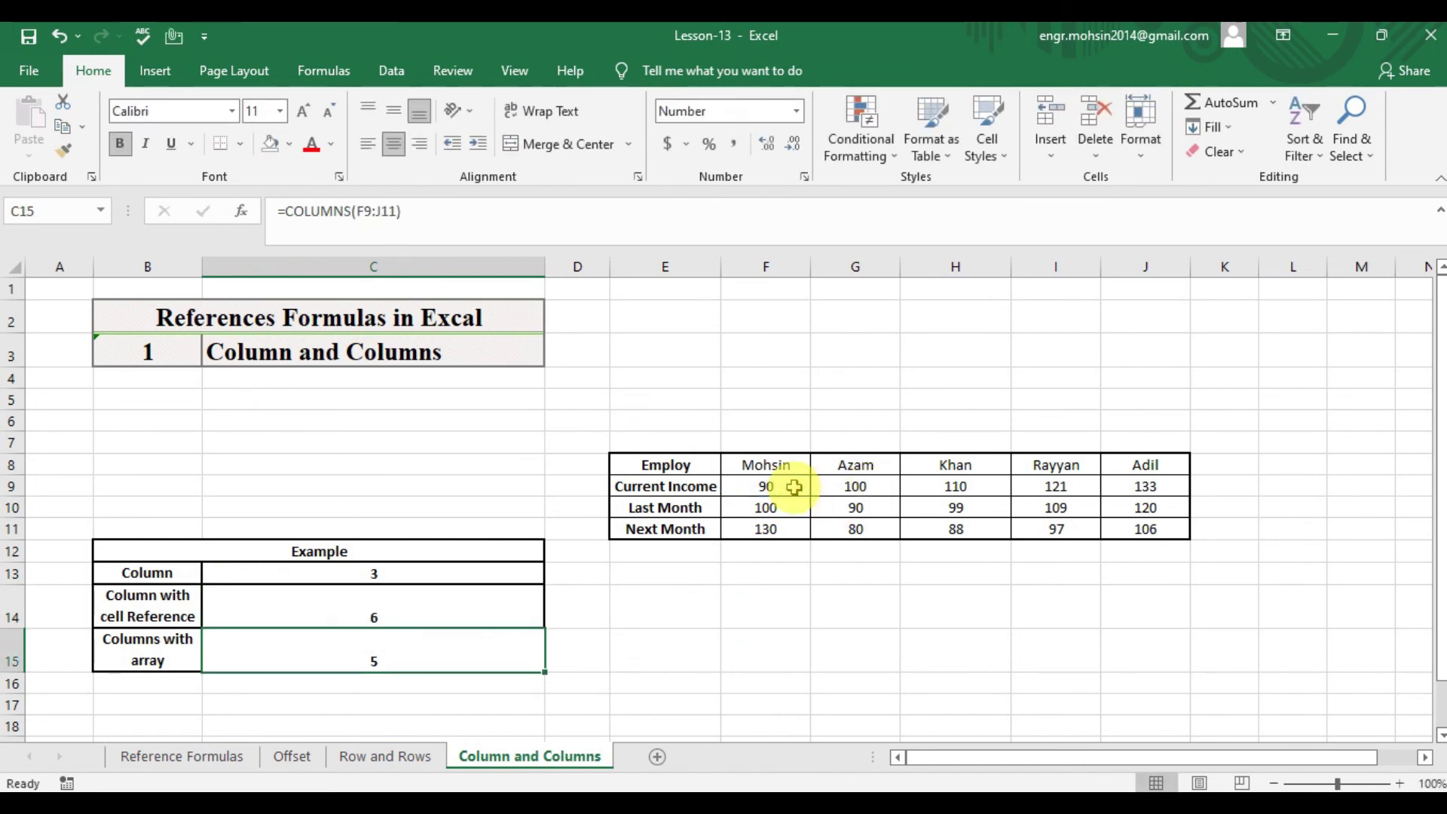
# Inspect the formula in C14 and count the columns from A across to F, where the referenced cell F9 lies.
pyautogui.doubleClick(415, 606)
pyautogui.press('Escape')
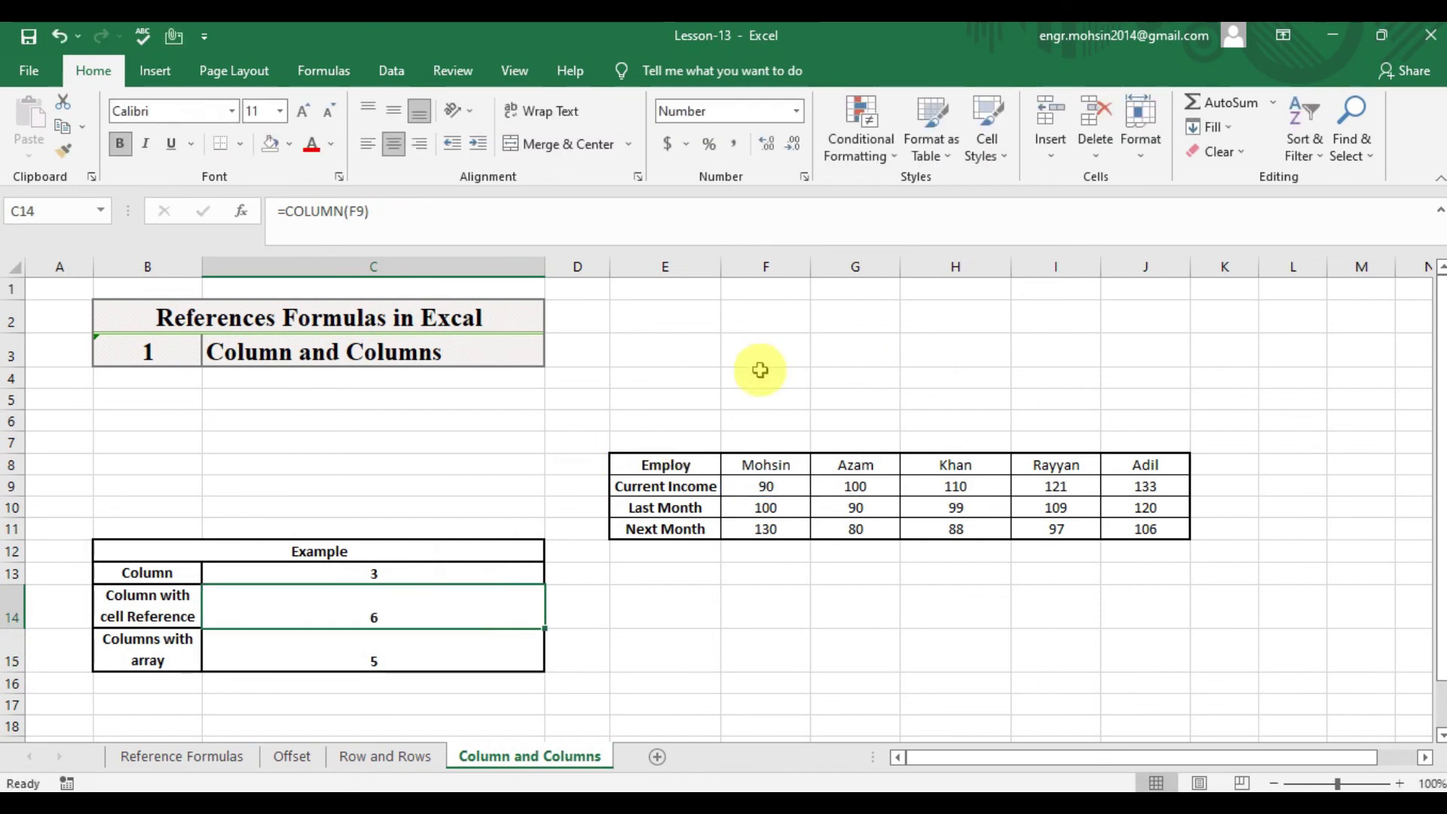
pyautogui.click(764, 484)
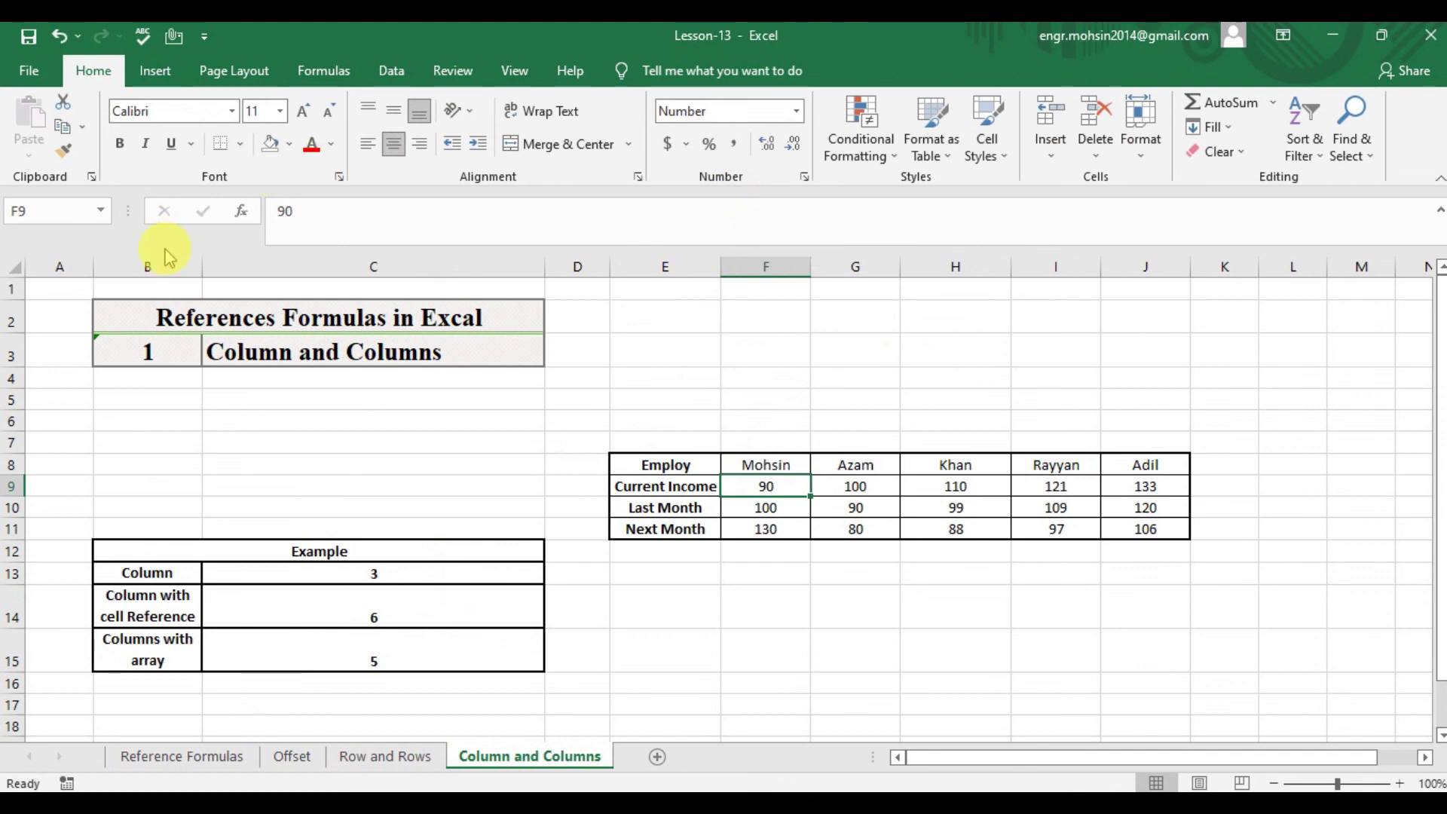
pyautogui.click(64, 266)
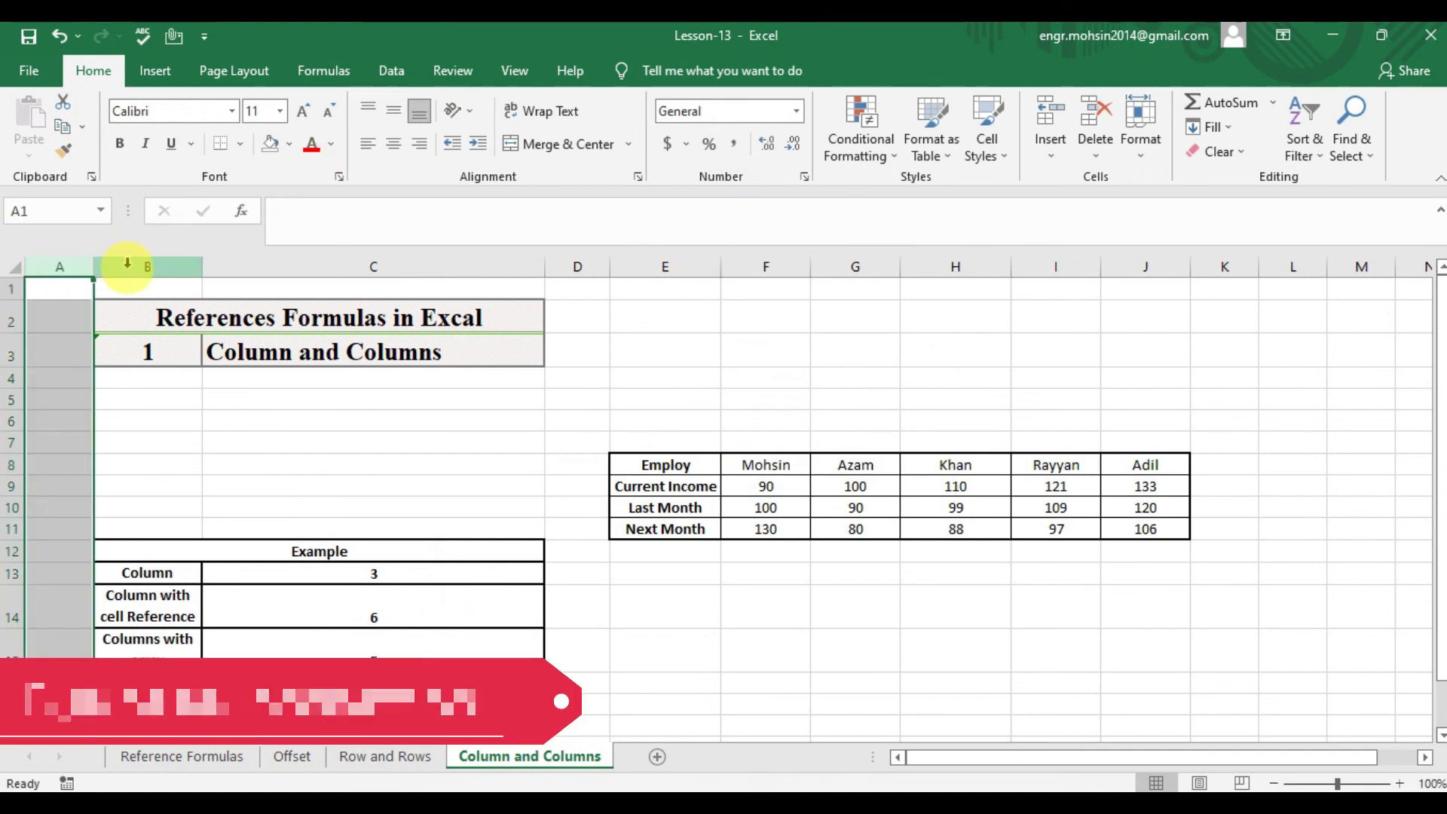
pyautogui.click(126, 263)
pyautogui.click(338, 272)
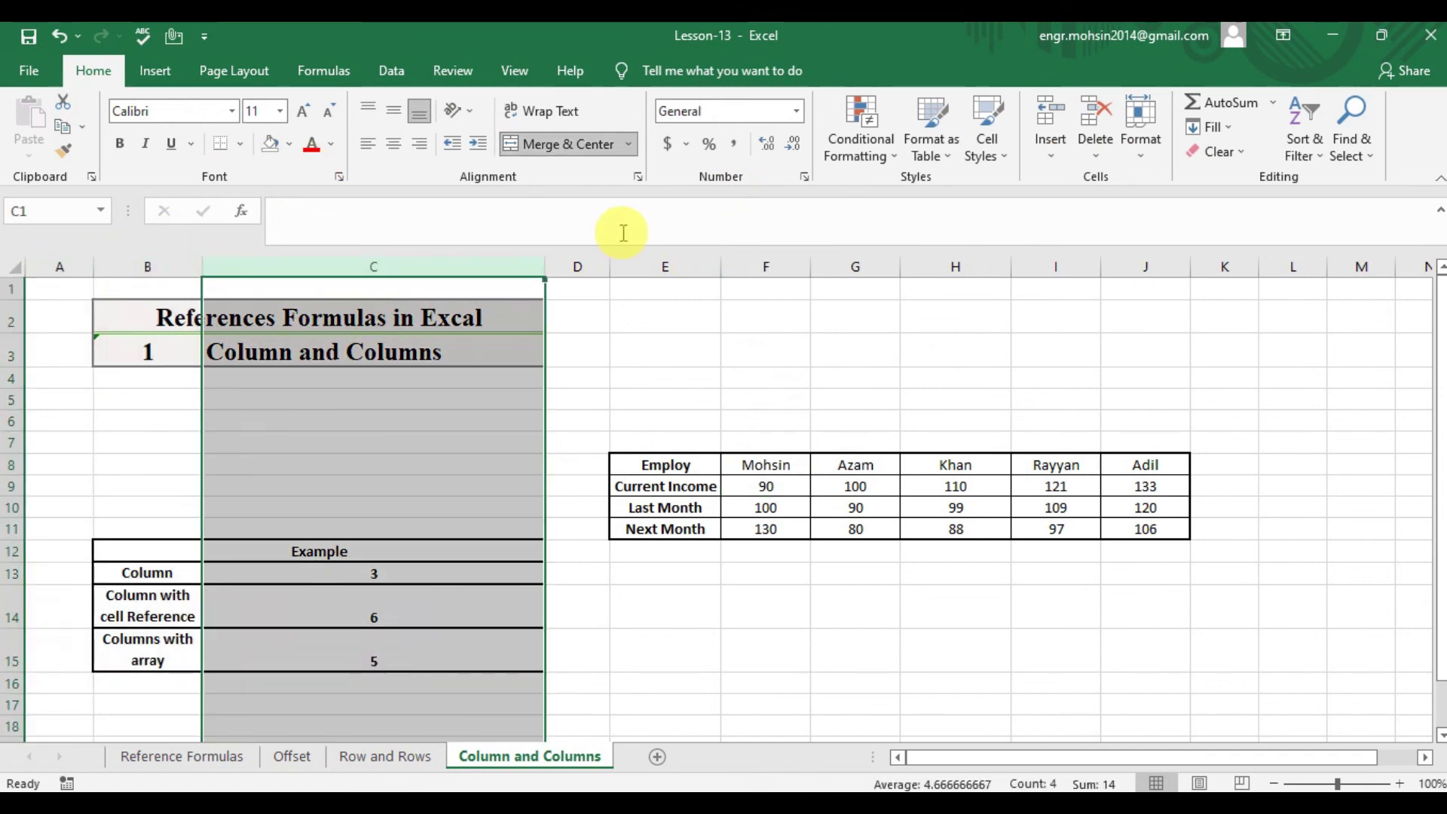
pyautogui.click(591, 263)
pyautogui.click(668, 265)
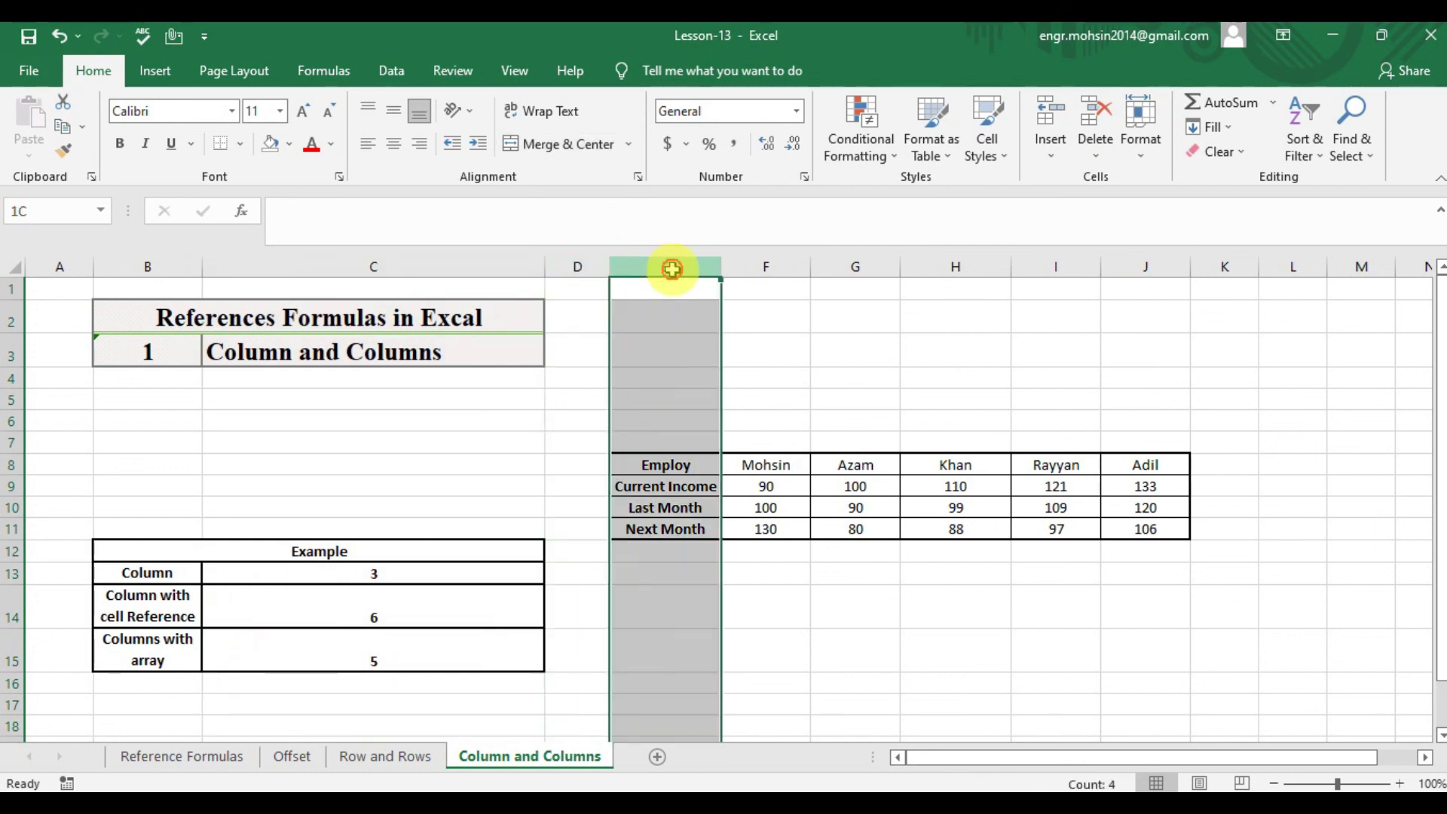
pyautogui.click(755, 268)
pyautogui.click(763, 490)
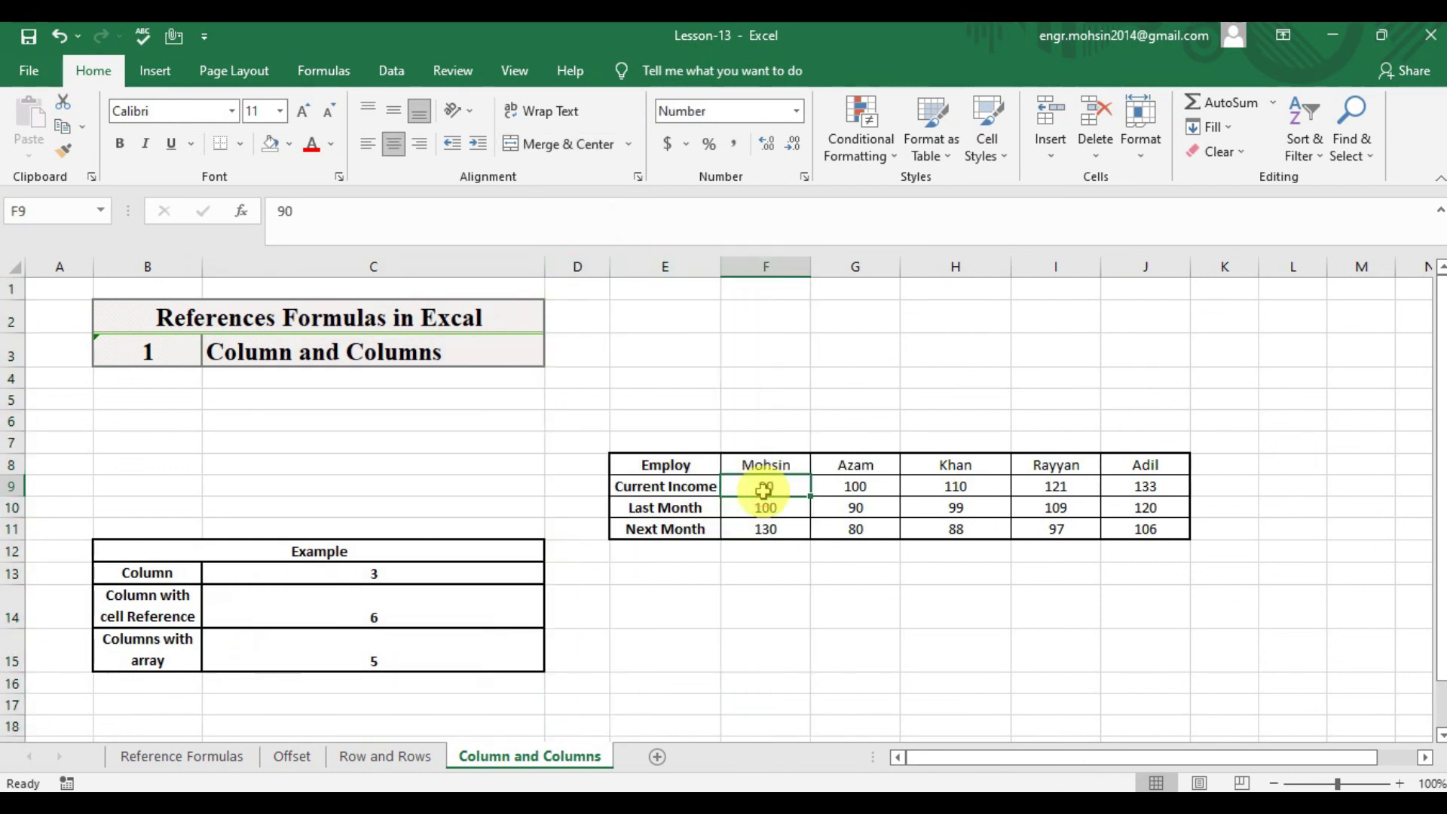
# Enter =COLUMNS(F9:J11) in C15 for the Columns with array example.
pyautogui.click(411, 650)
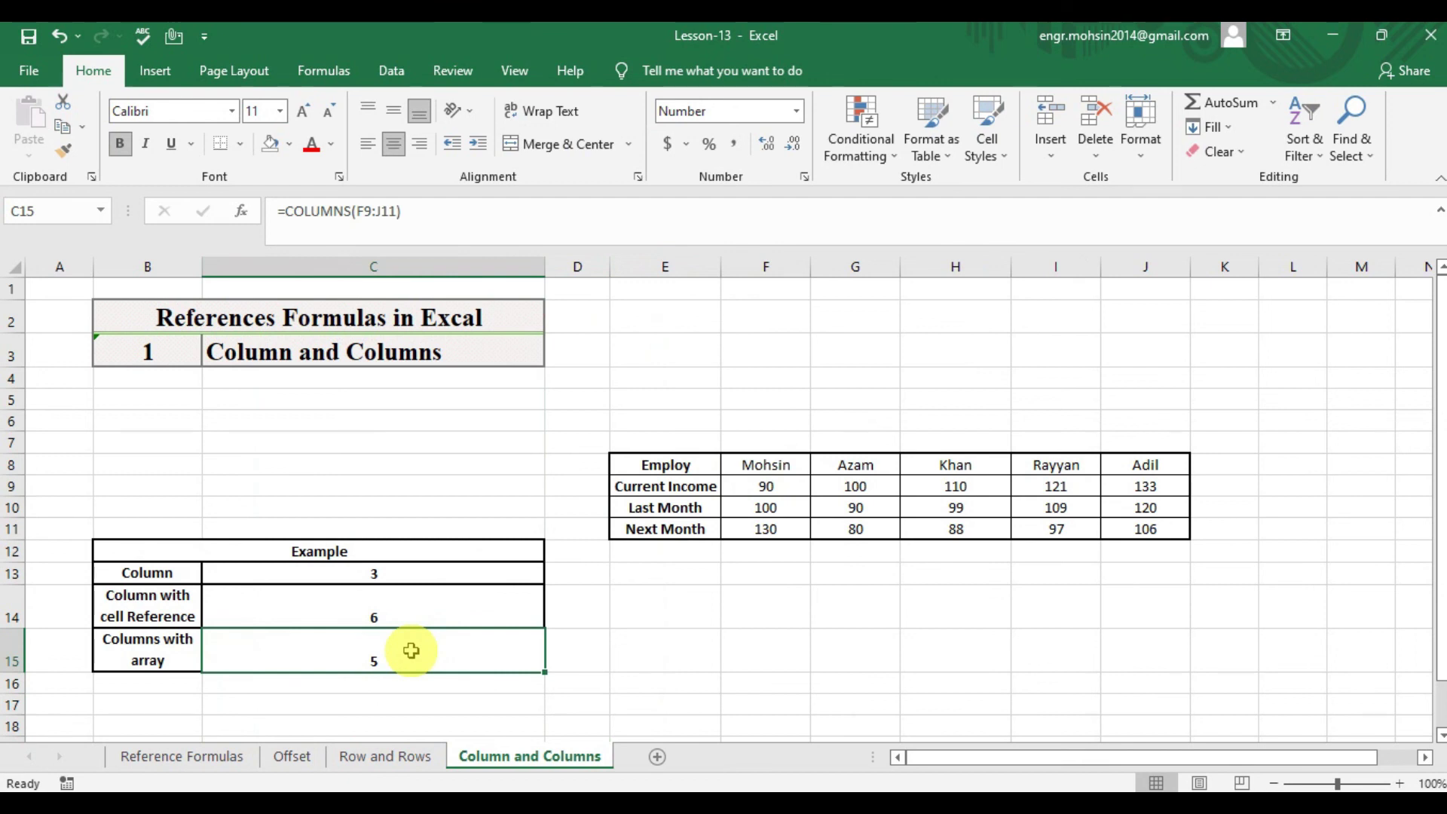
pyautogui.write('=colum')
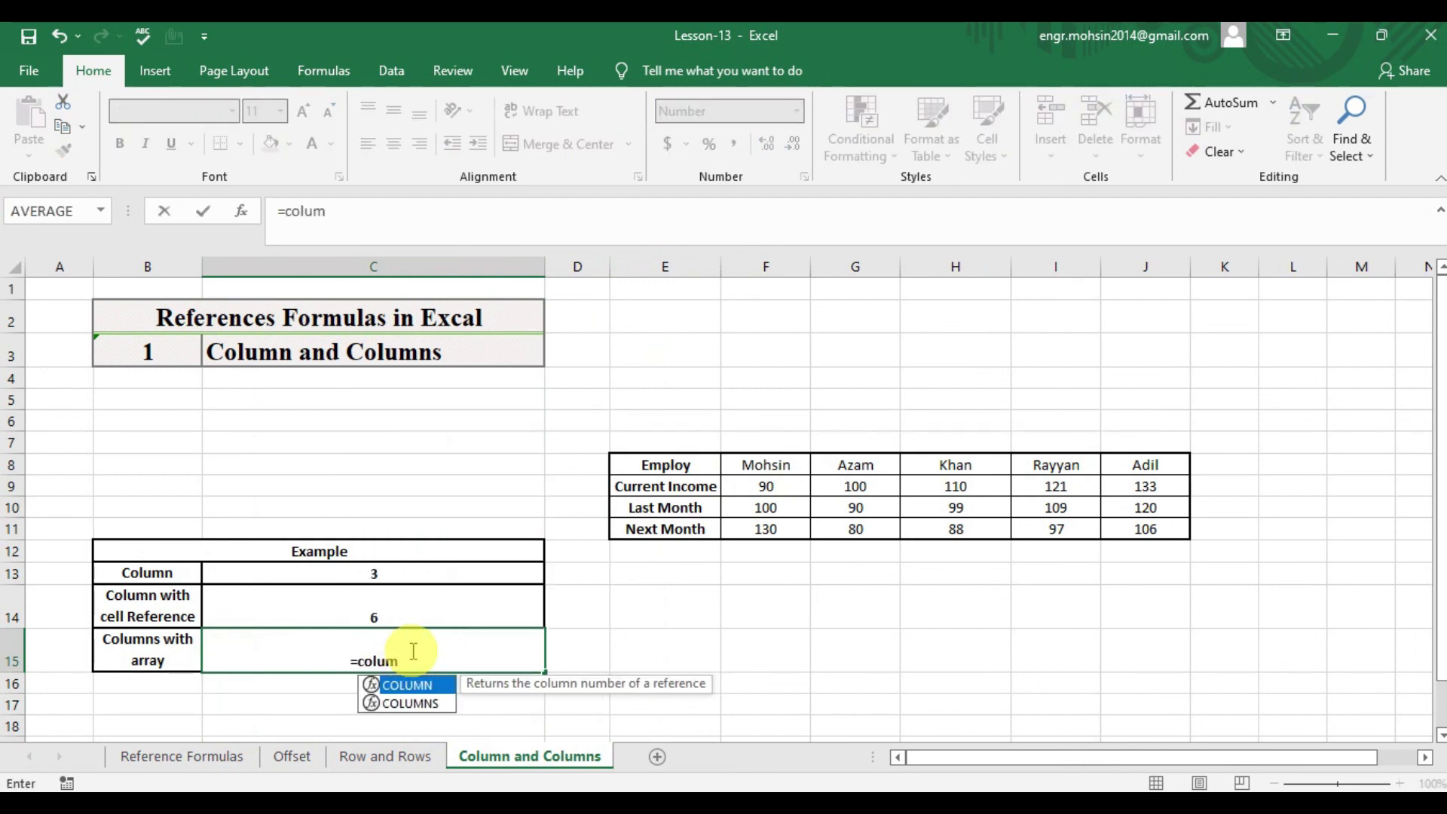
pyautogui.press('Down')
pyautogui.press('Tab')
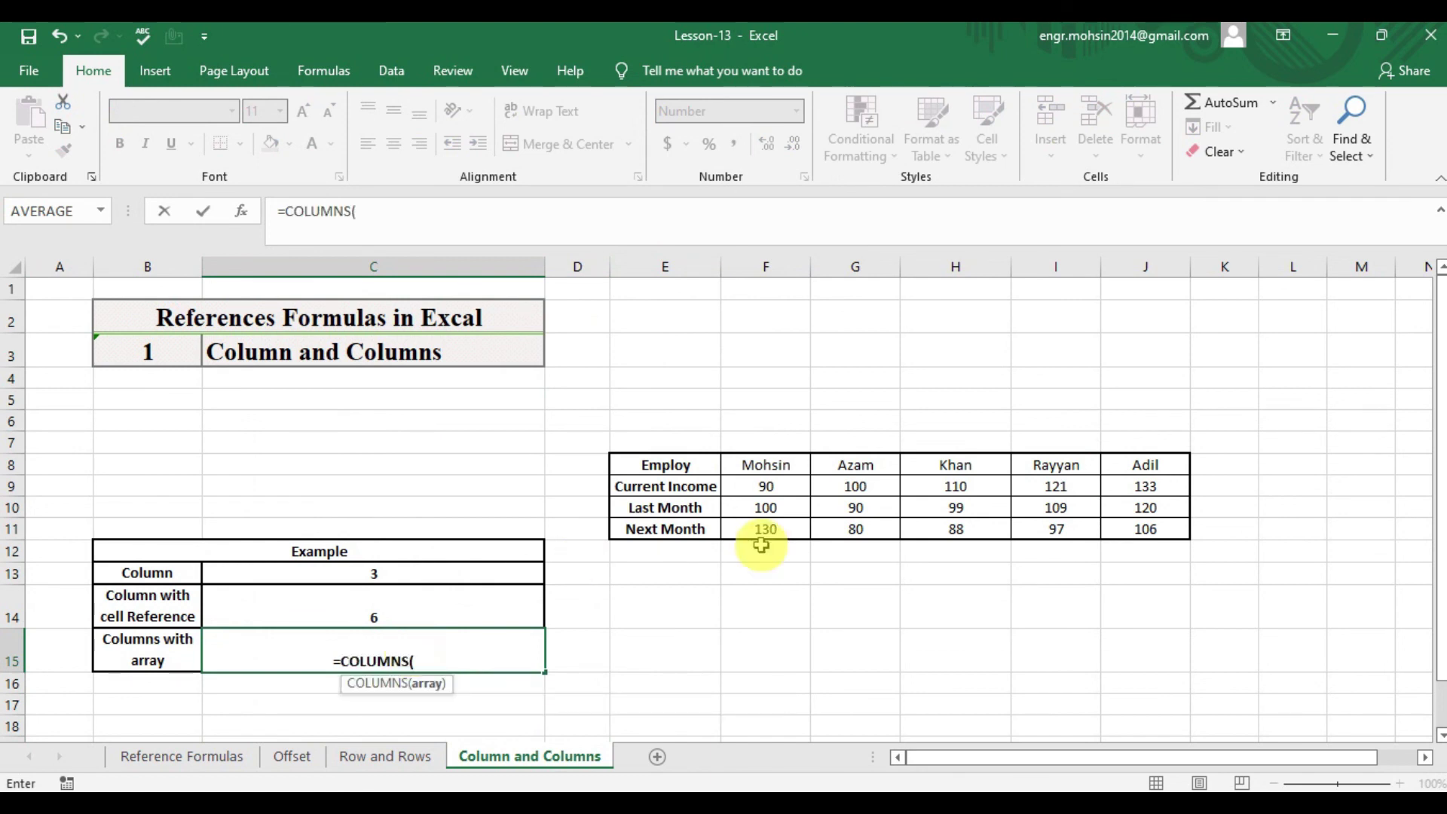
pyautogui.moveTo(776, 482); pyautogui.dragTo(1155, 522)
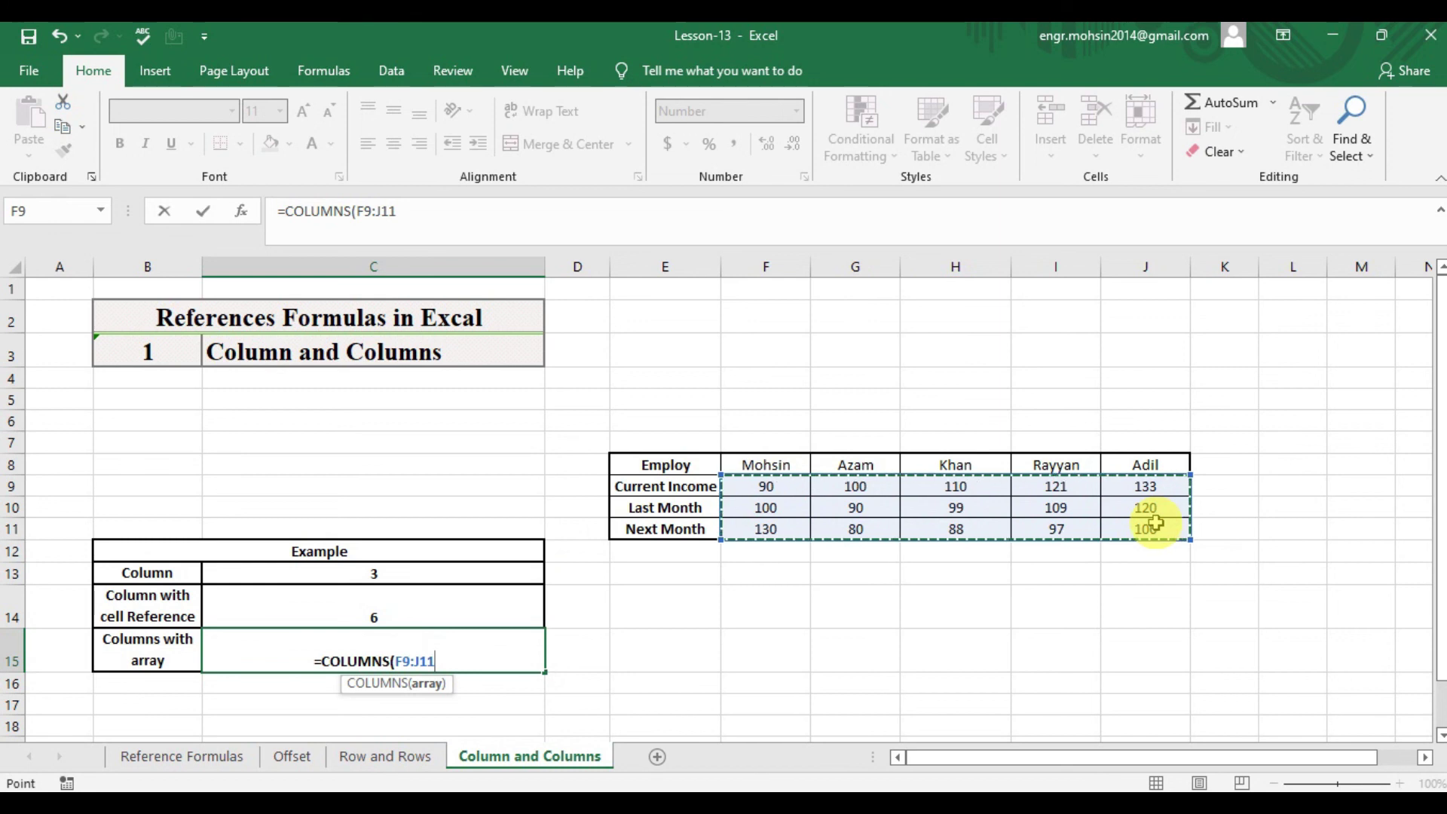
pyautogui.write(')')
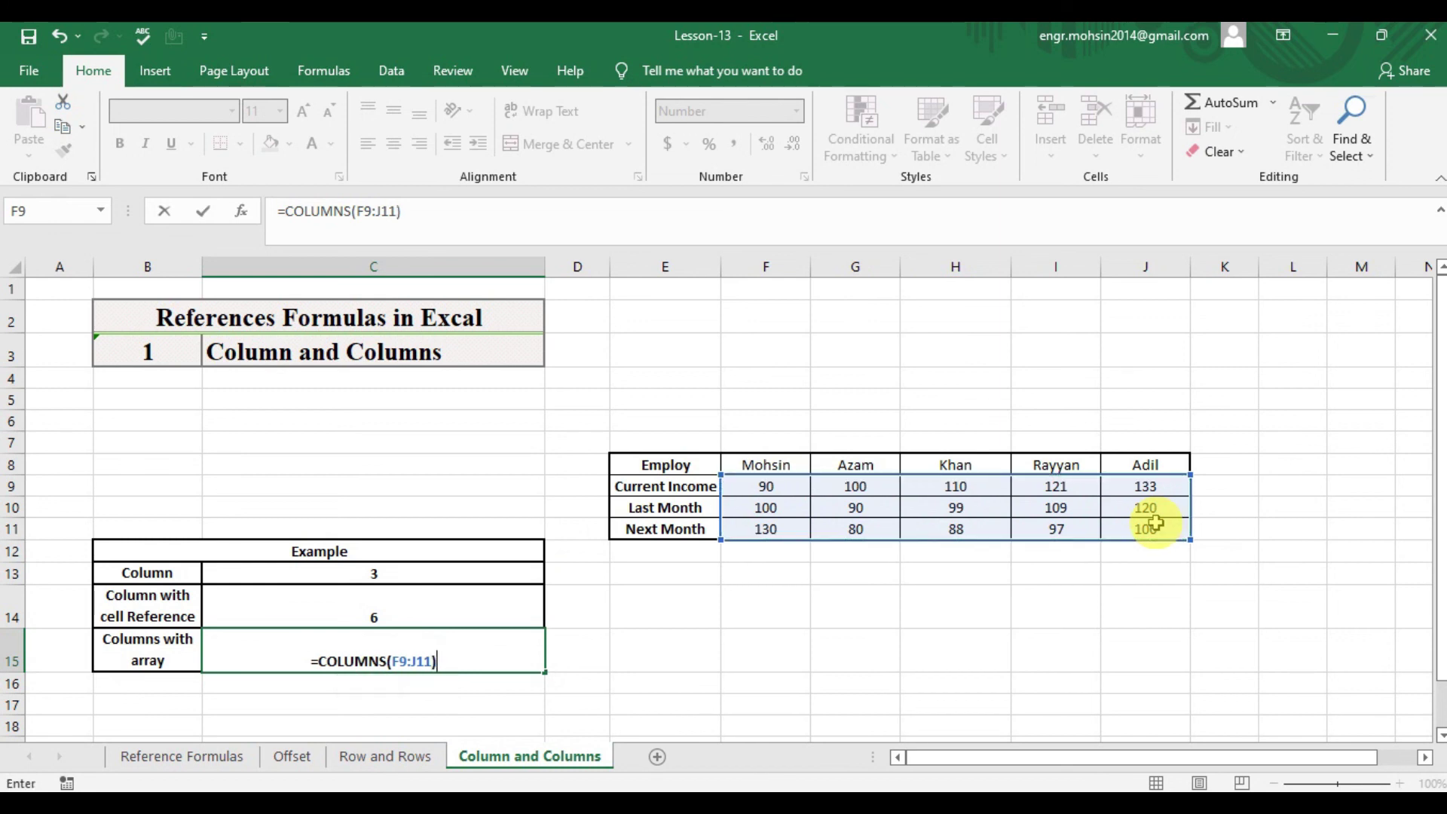
pyautogui.press('Return')
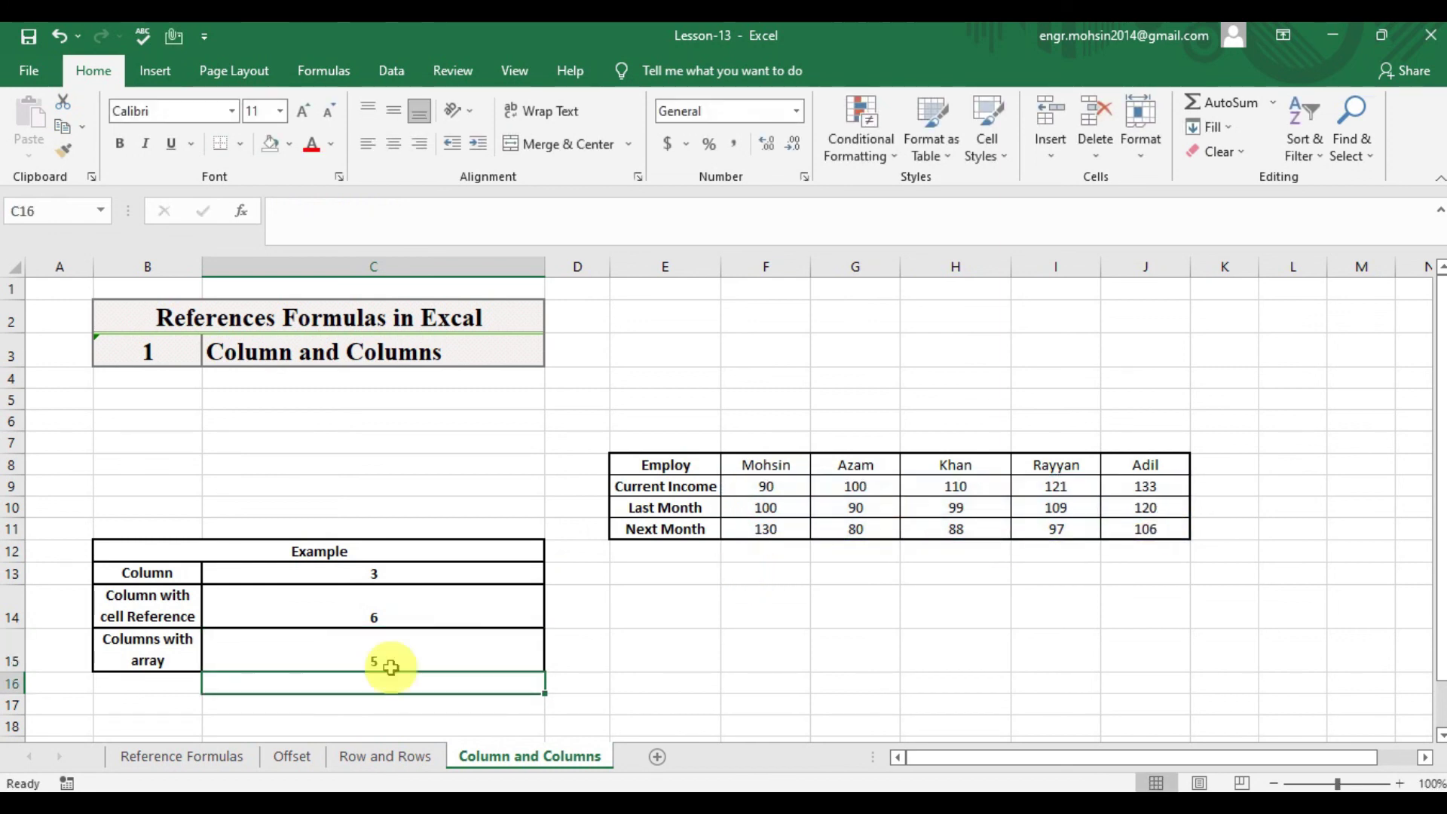
# Count the columns of the COLUMNS array along the Current Income row from F9 to J9.
pyautogui.click(756, 488)
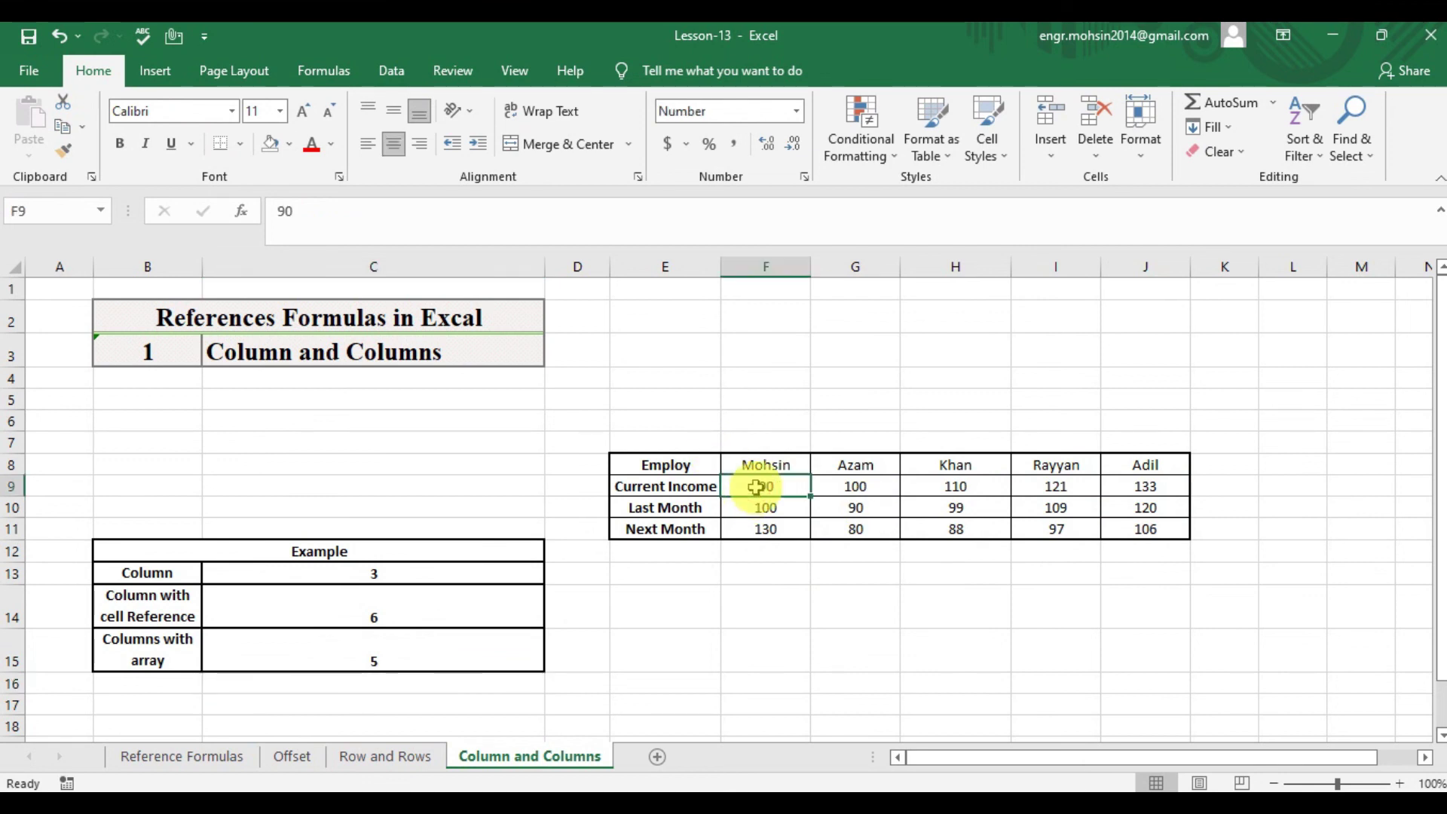
pyautogui.hotkey('shift', 'Right')
pyautogui.hotkey('shift', 'Right')
pyautogui.hotkey('shift', 'Right')
pyautogui.hotkey('shift', 'Right')
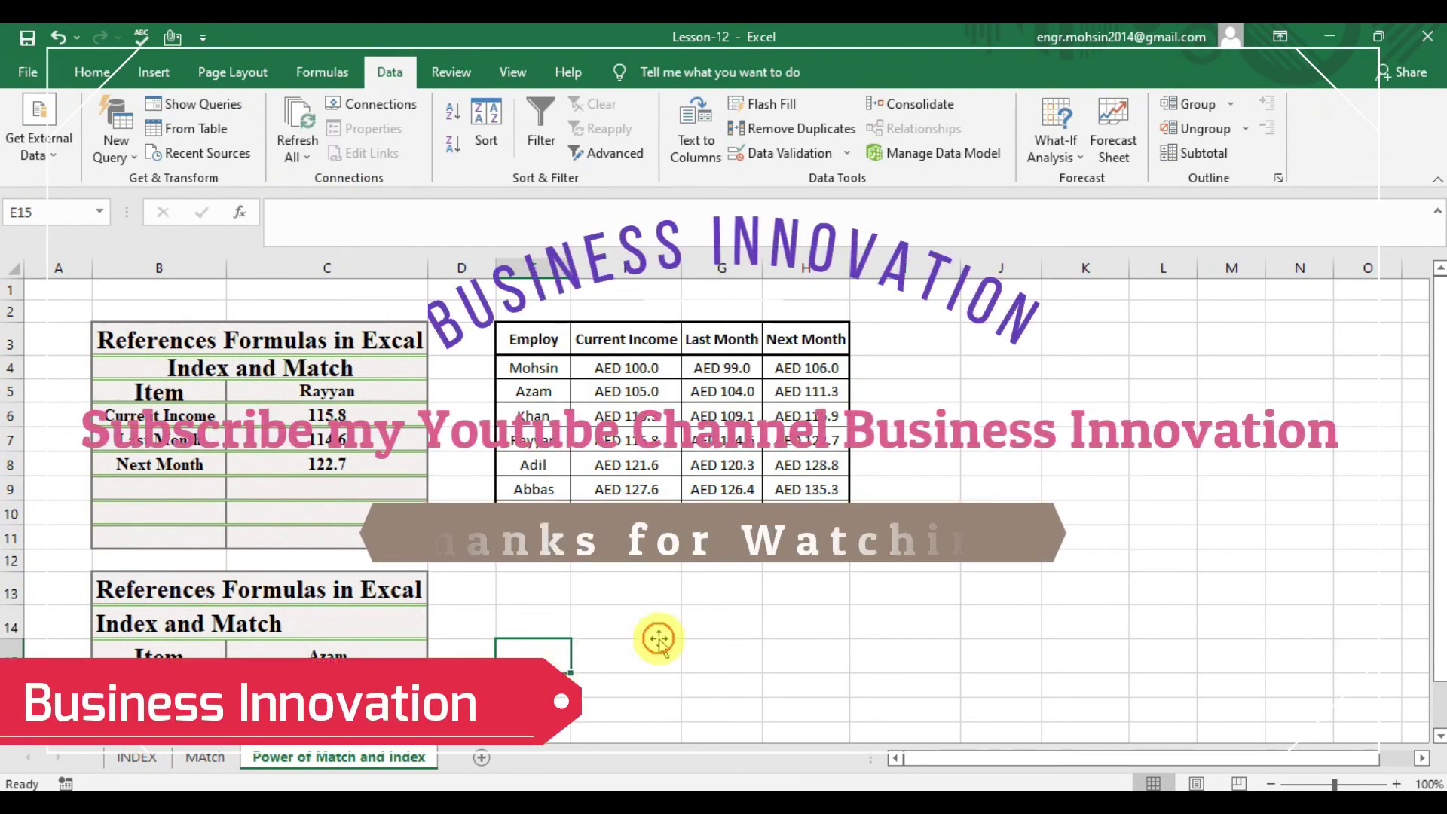
pyautogui.click(724, 633)
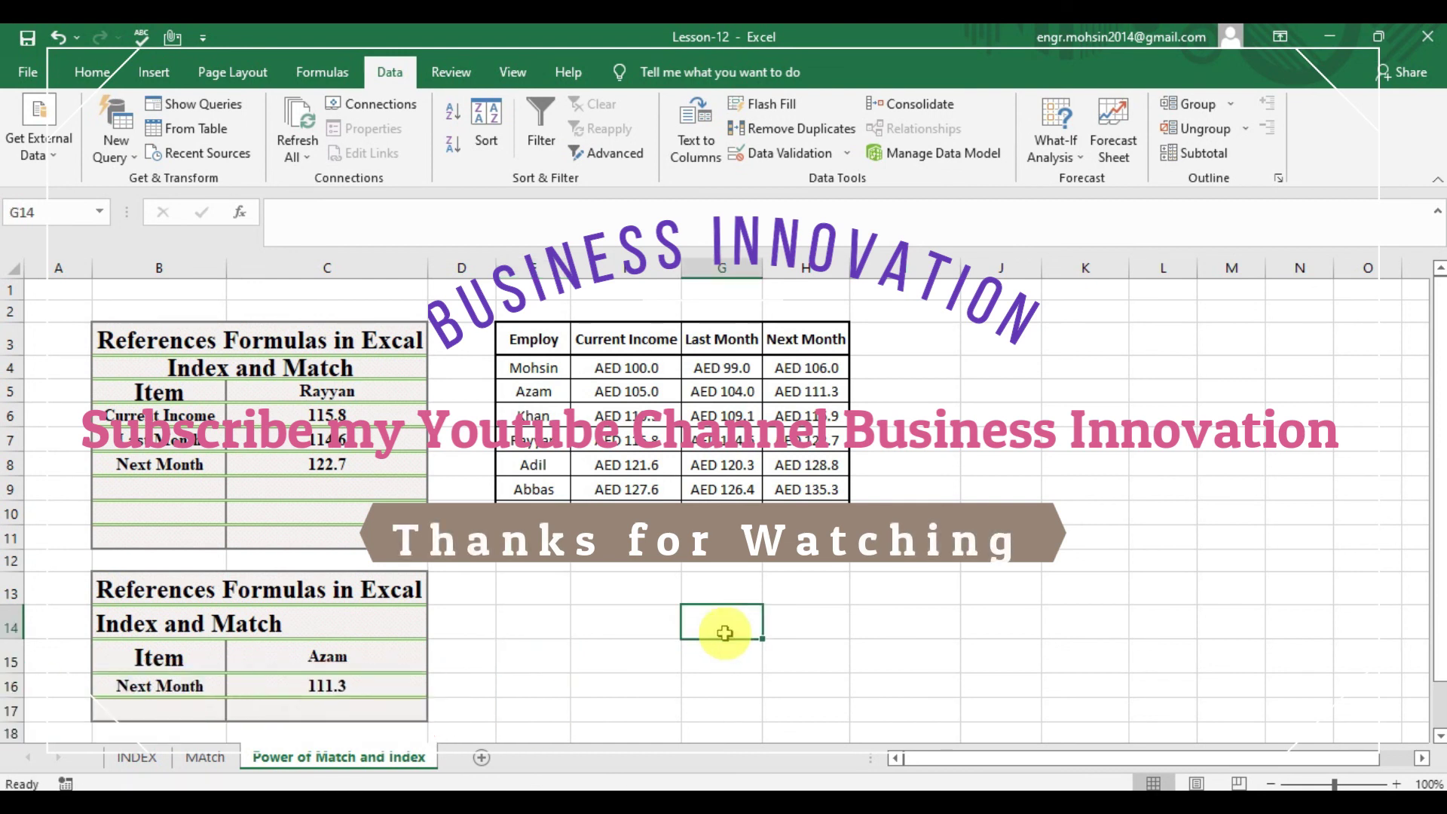